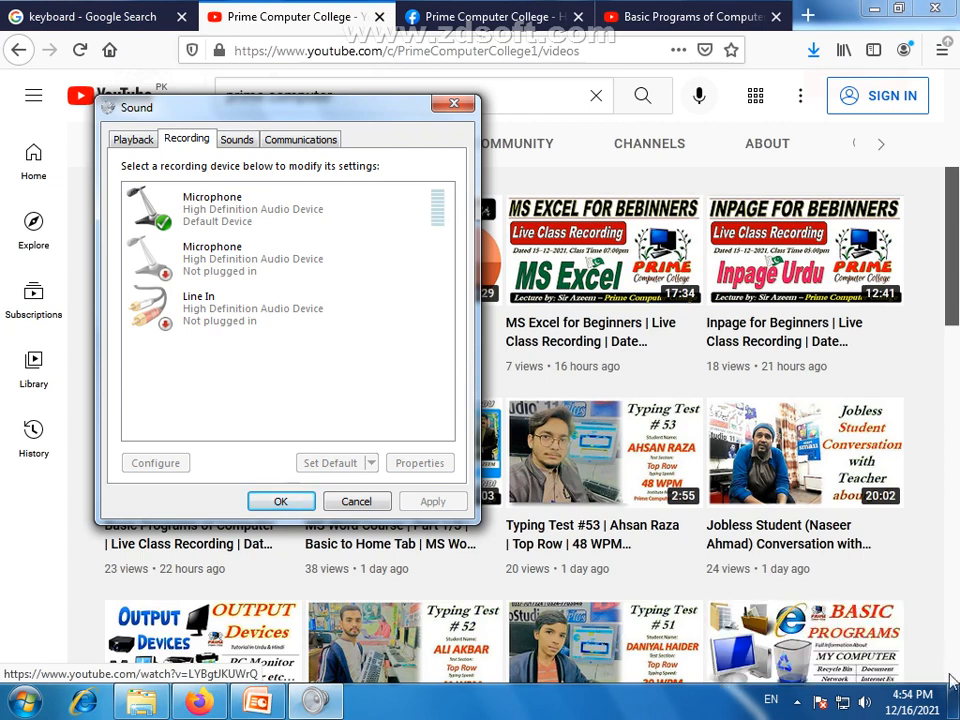
Show the desktop, refresh it, and open Microsoft Word with a blank document ready for page layout work.
click(953, 703)
right_click(491, 272)
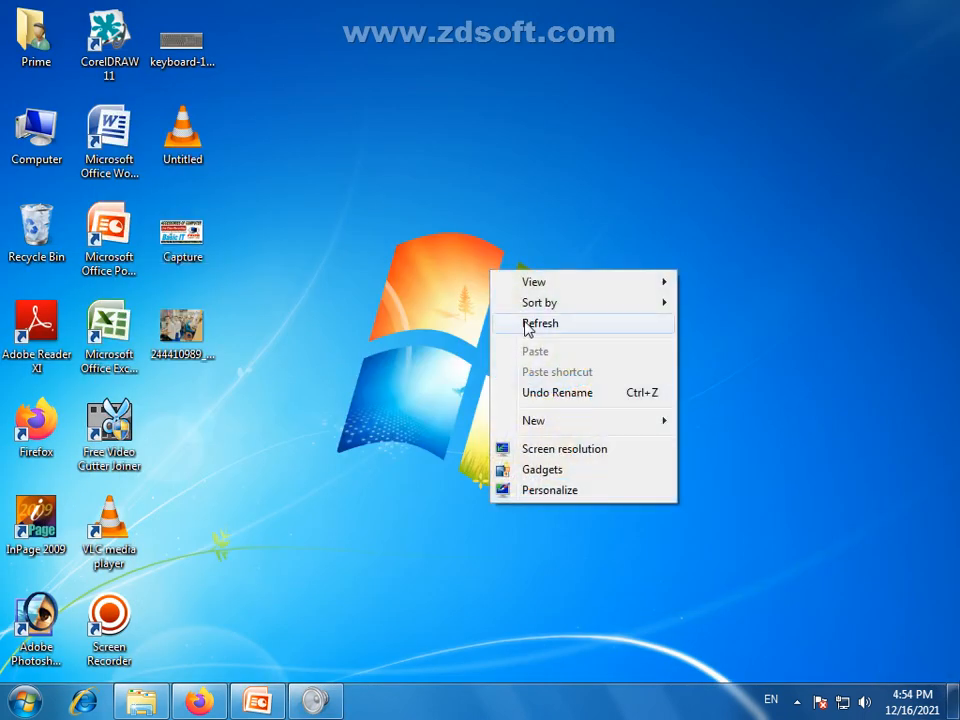
click(527, 326)
double_click(120, 130)
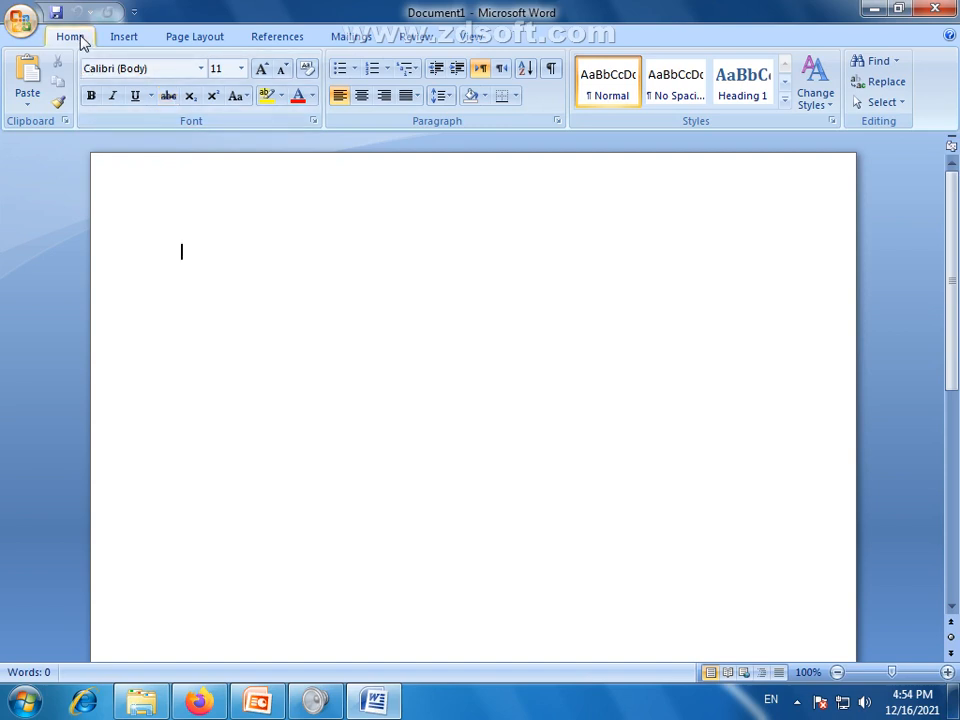
click(122, 40)
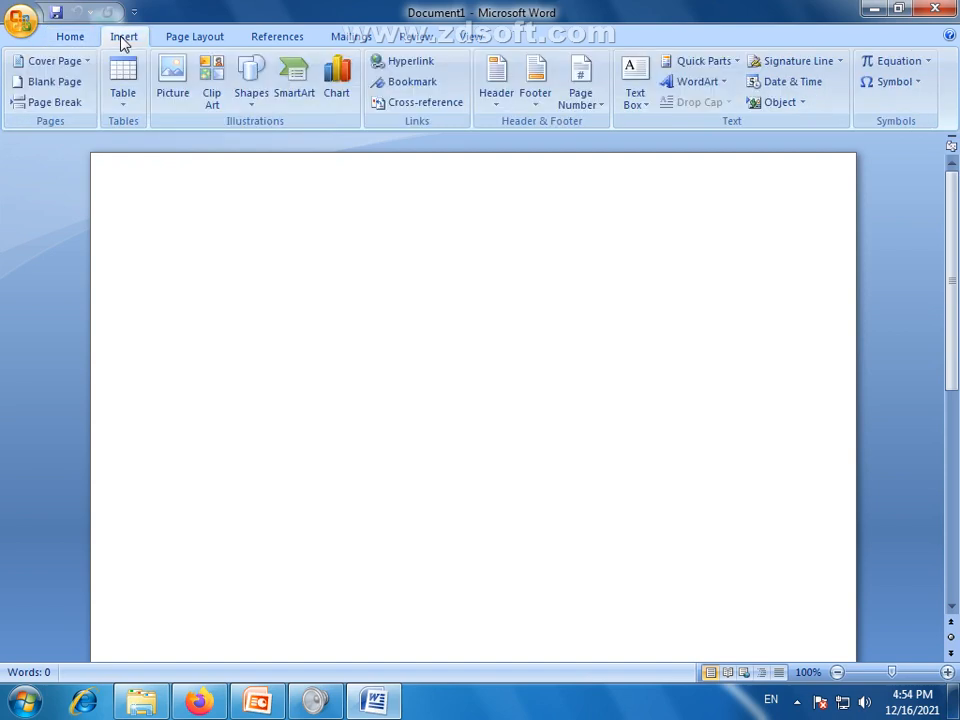
click(187, 40)
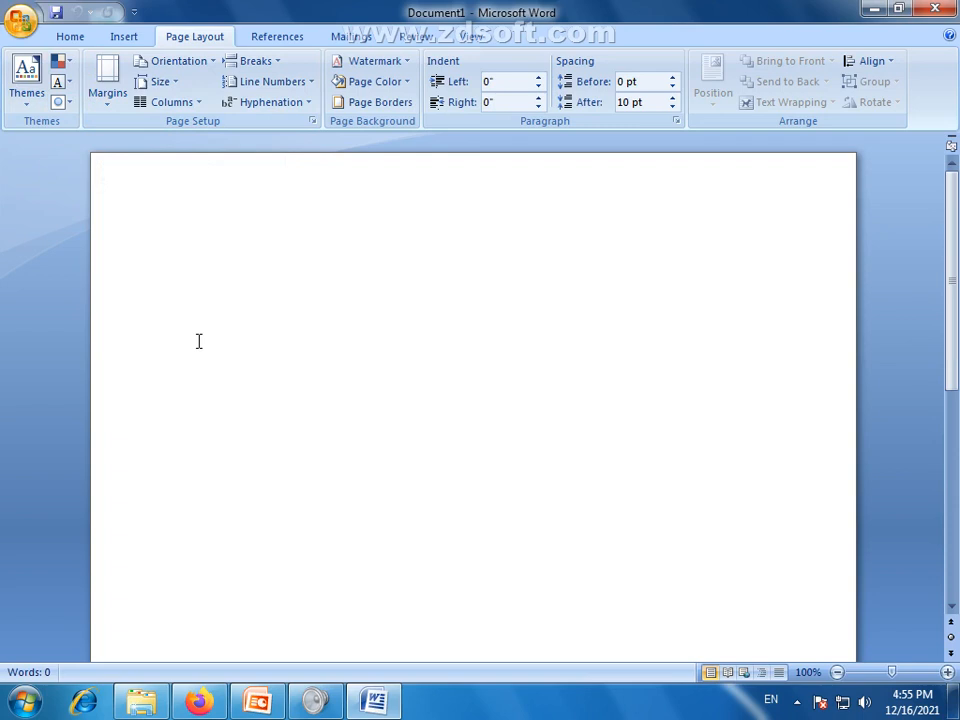
Enter the sample word PAIME at the start of the blank document.
double_click(190, 261)
text(PAIM)
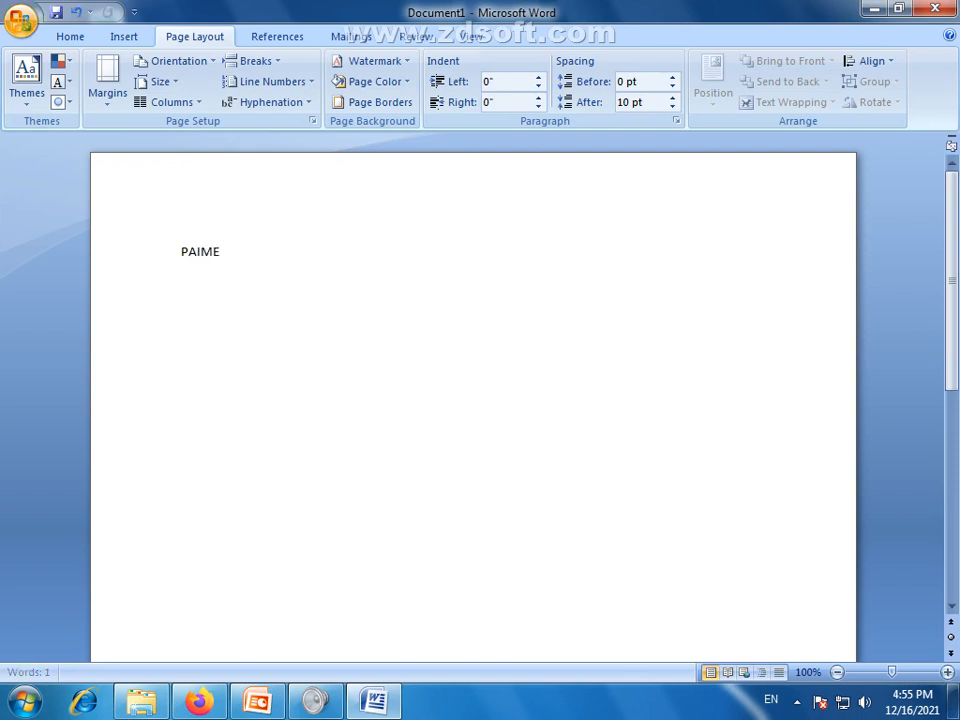
text(E)
Enlarge the word PAIME to a font size of 22.
drag(251, 255, 163, 257)
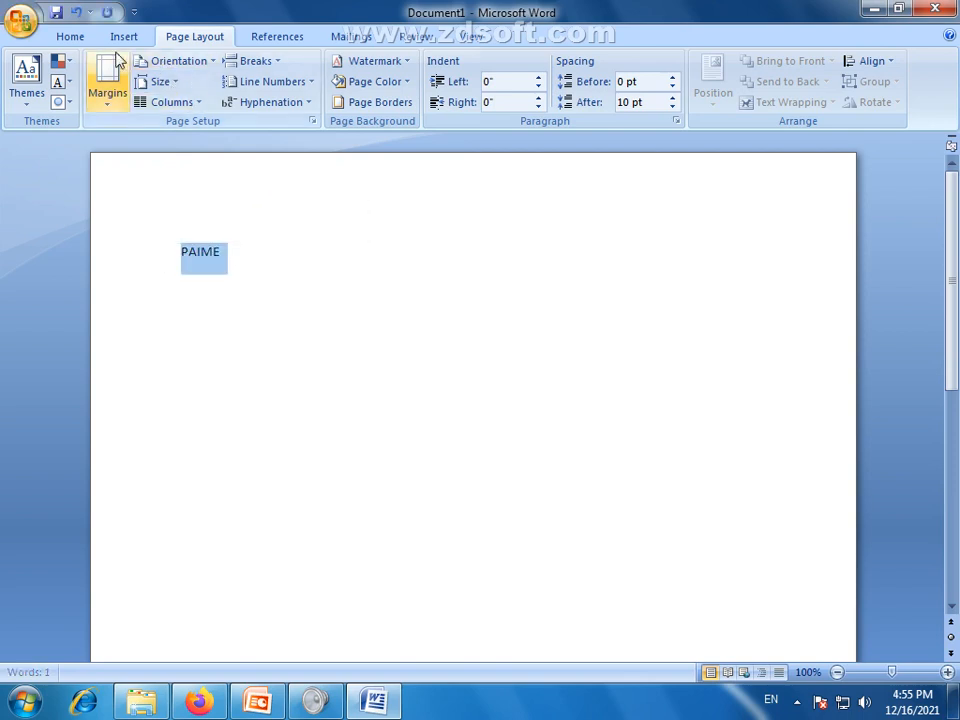
click(72, 37)
click(262, 70)
click(263, 71)
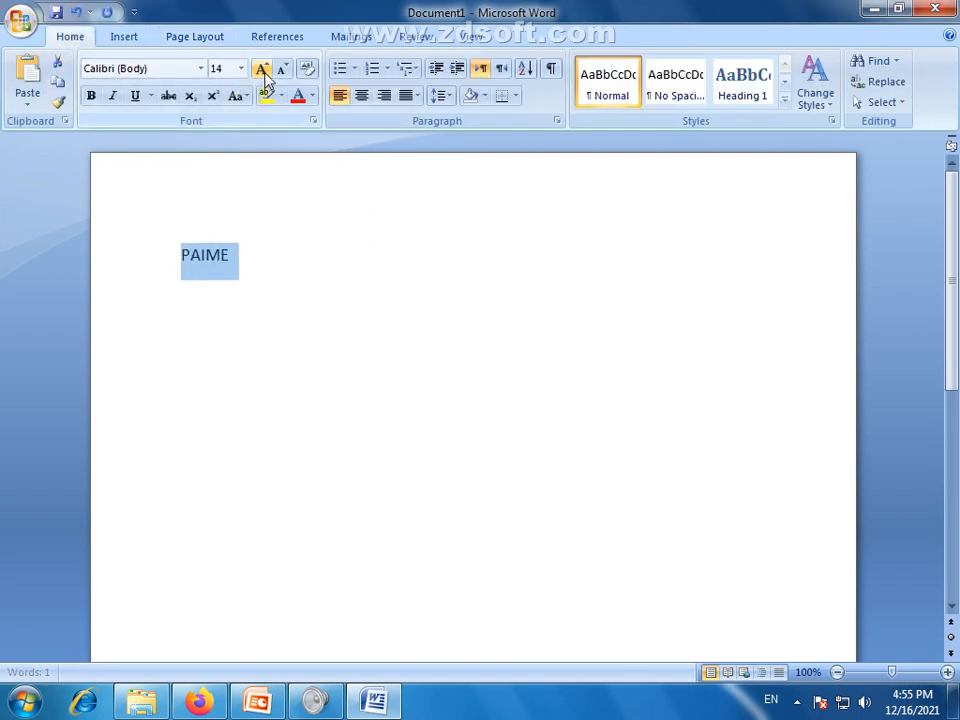
click(263, 71)
click(263, 71)
click(263, 71)
click(263, 71)
click(179, 262)
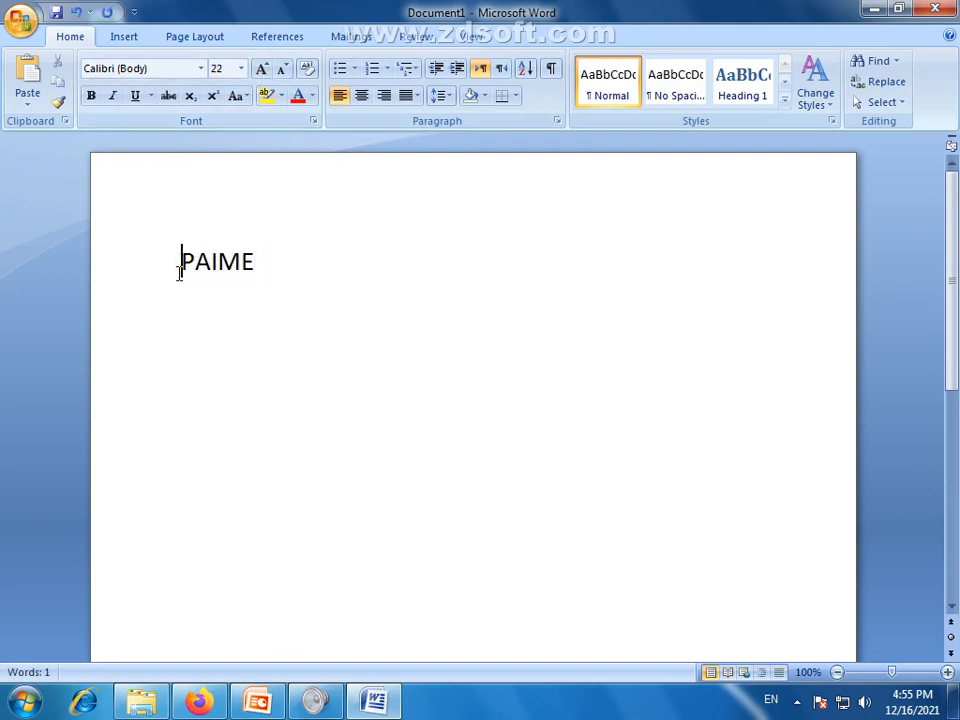
Apply the Normal margin preset, 1" on all sides, to the document.
click(170, 37)
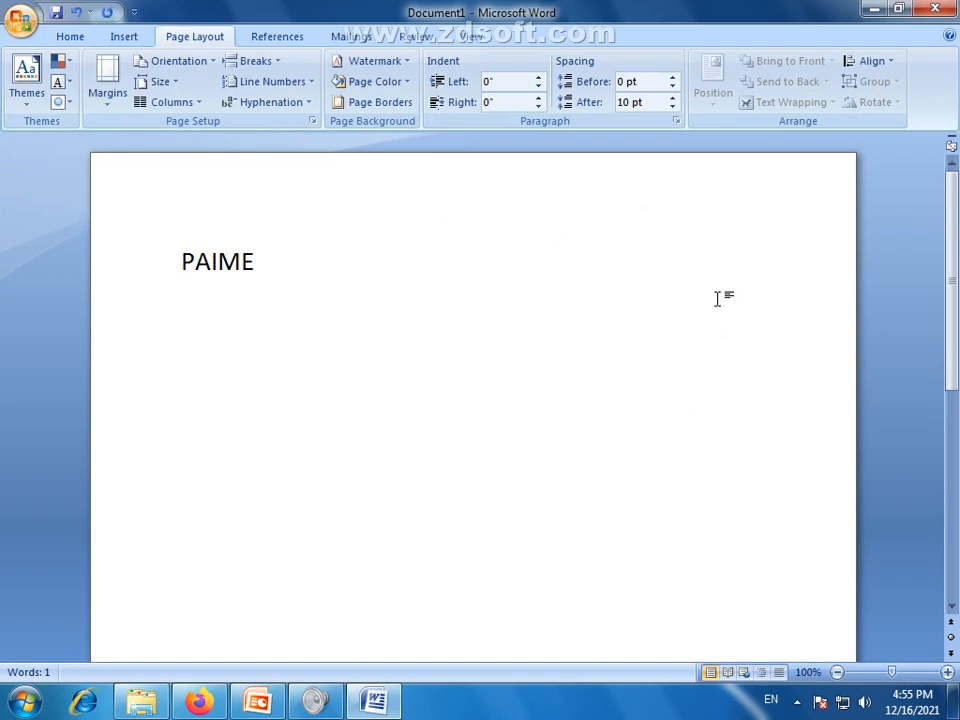
key(End)
drag(953, 272, 955, 300)
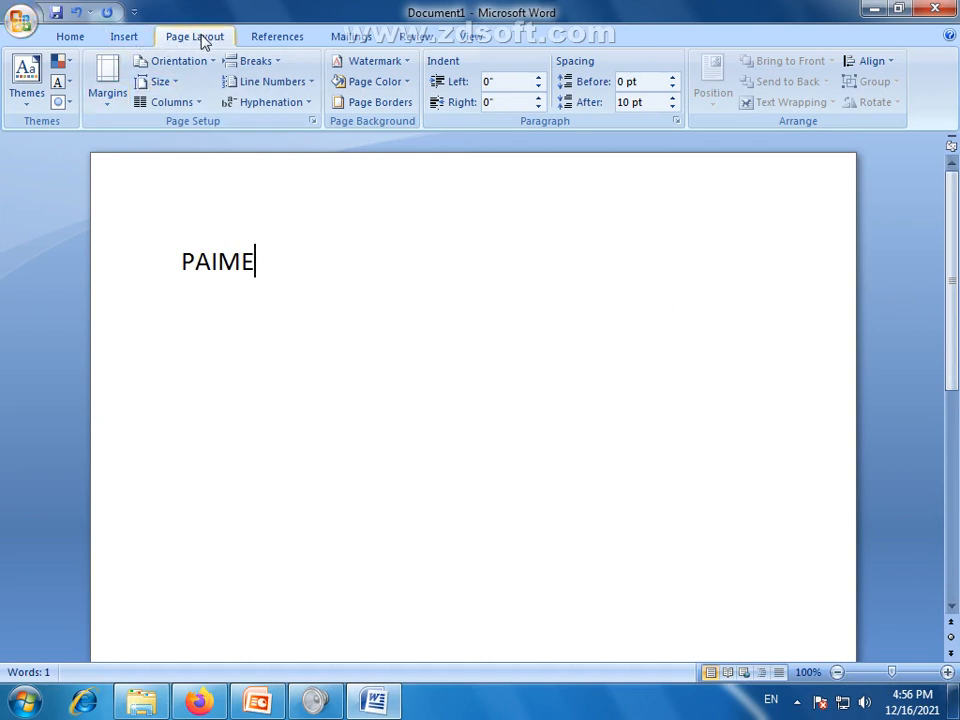
click(112, 106)
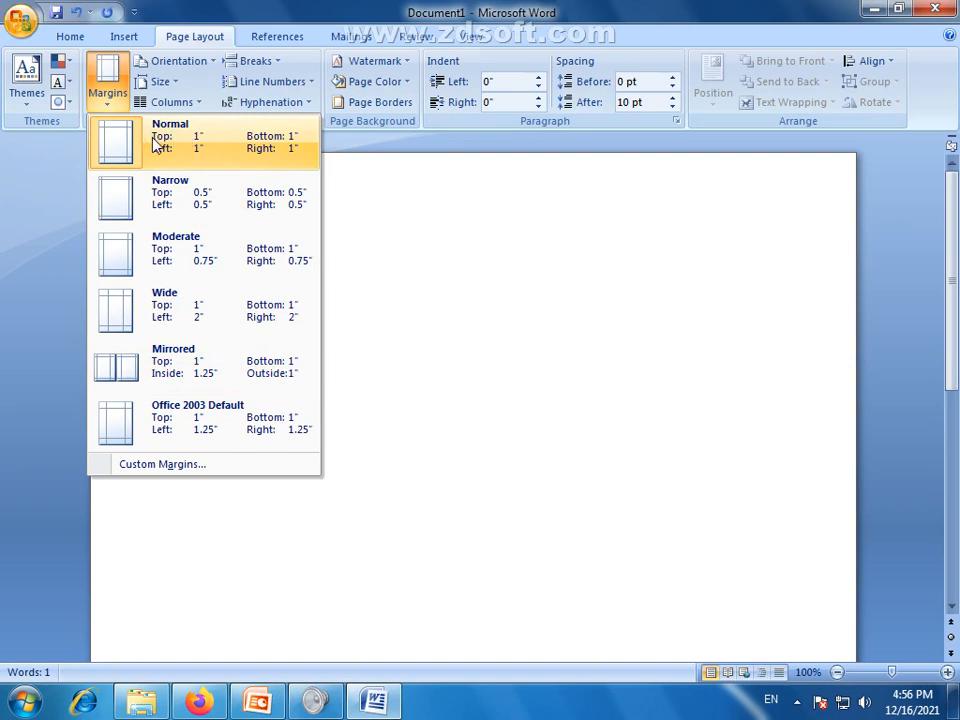
click(203, 152)
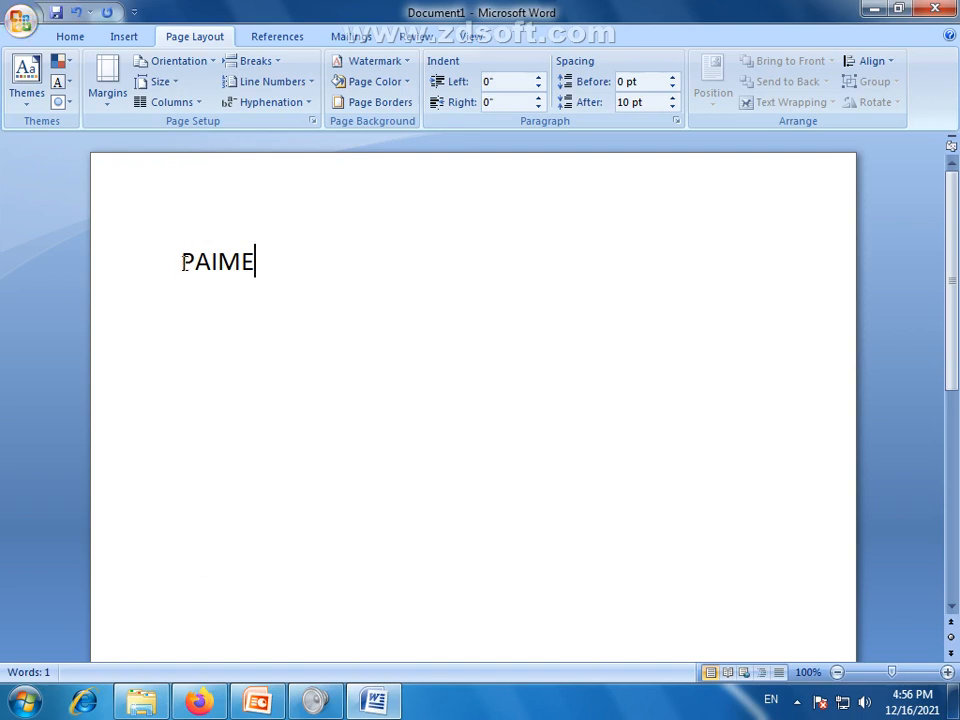
Replace the word PAIME with sample text generated by =RAND(5,3).
drag(255, 262, 172, 261)
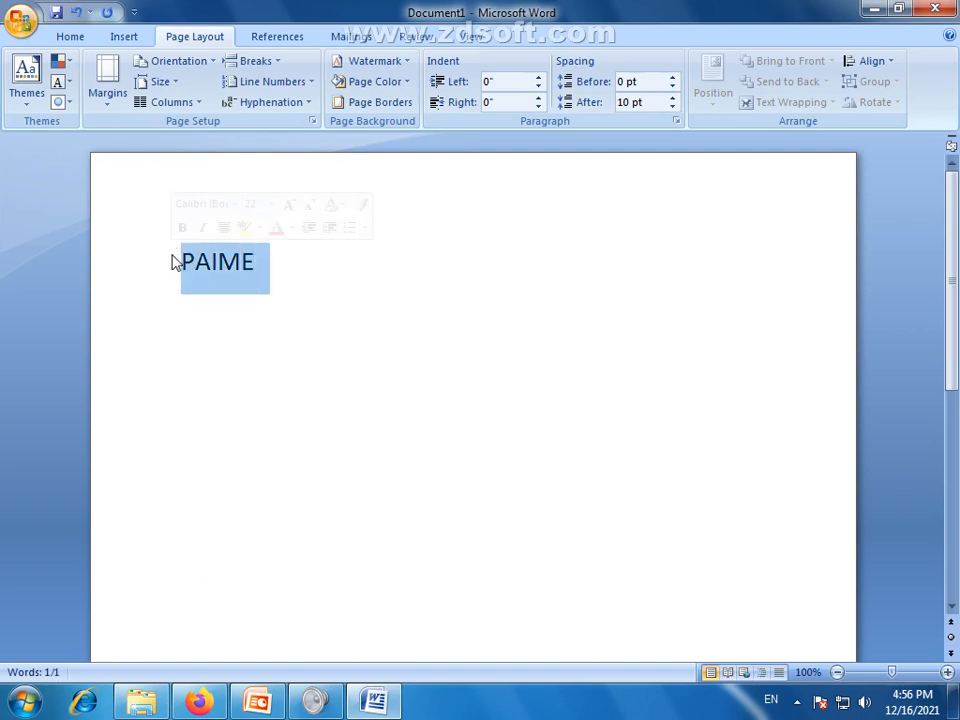
key(Delete)
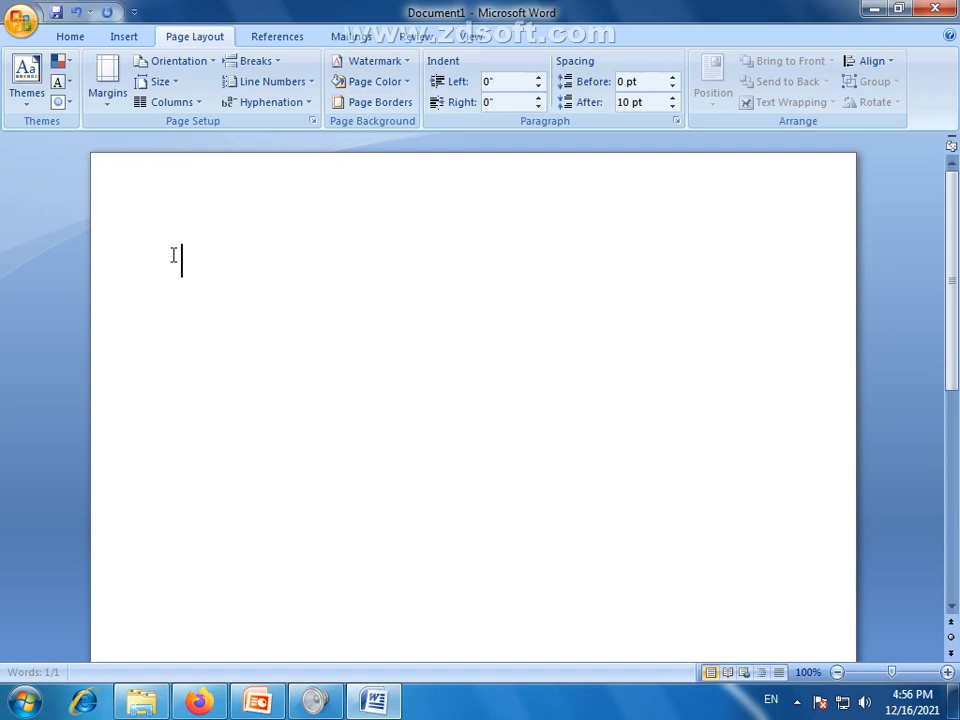
text(=RAND)
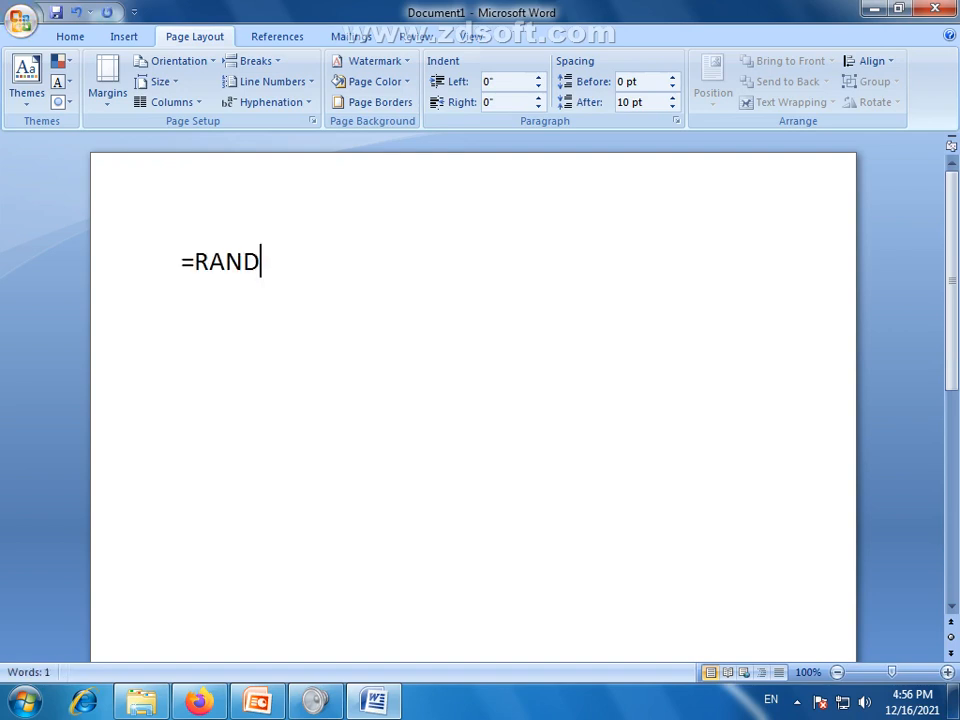
text(()
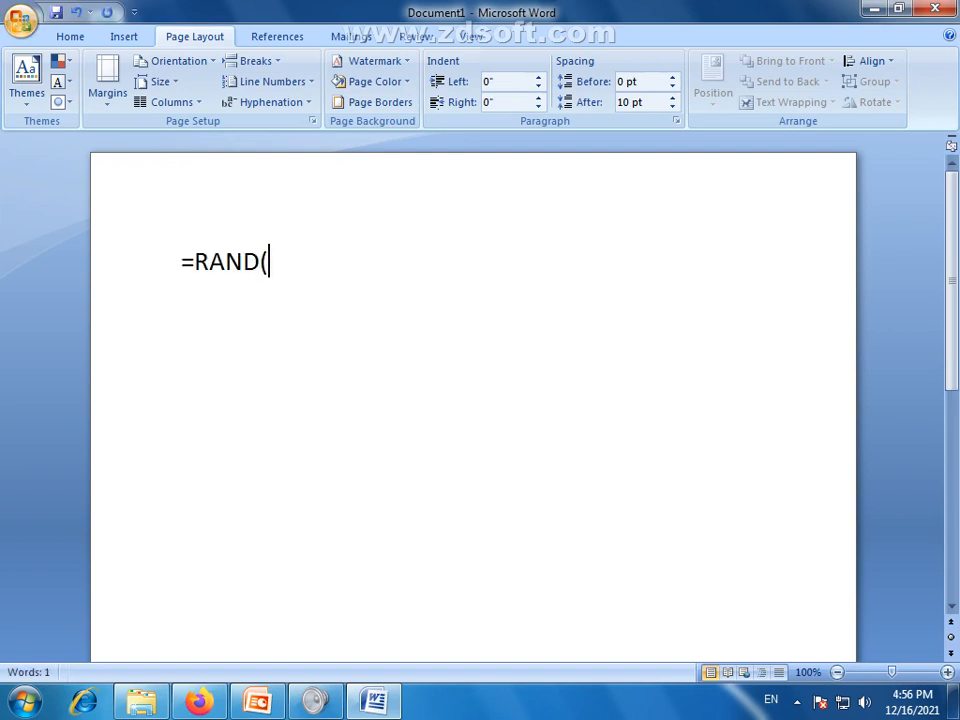
text(5,)
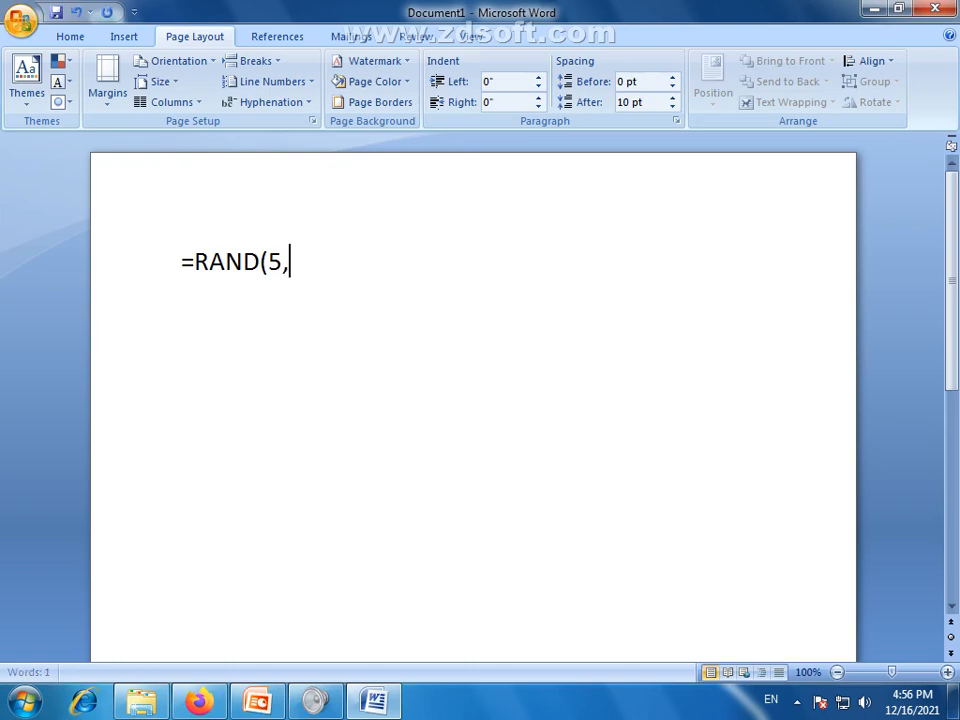
text(3))
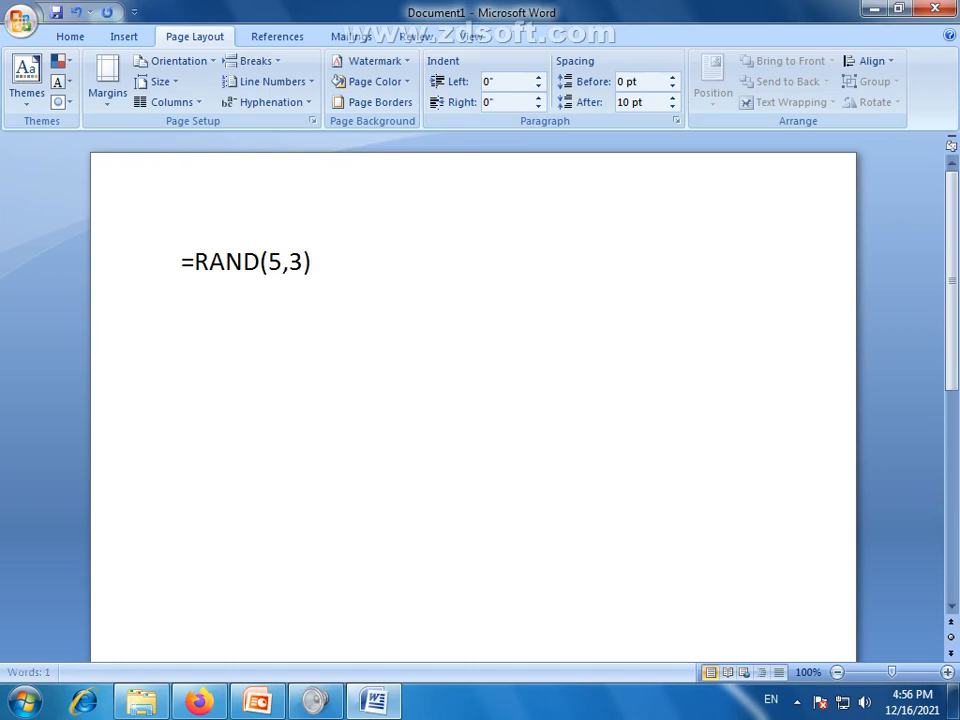
key(Return)
Reduce the font size of all the generated sample text to 16.
key(ctrl+a)
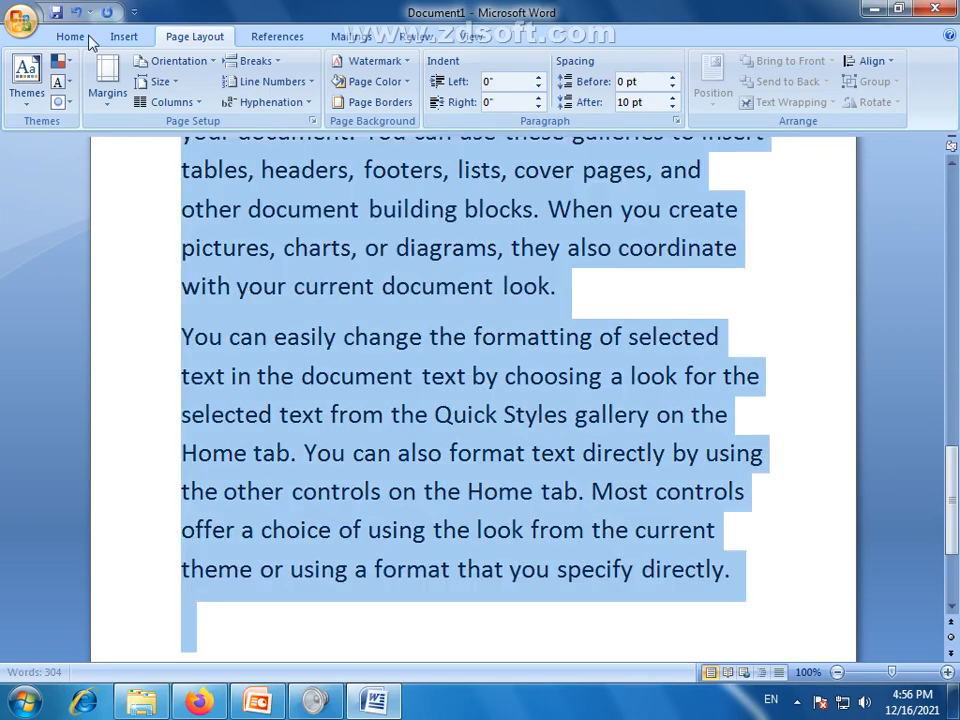
click(62, 36)
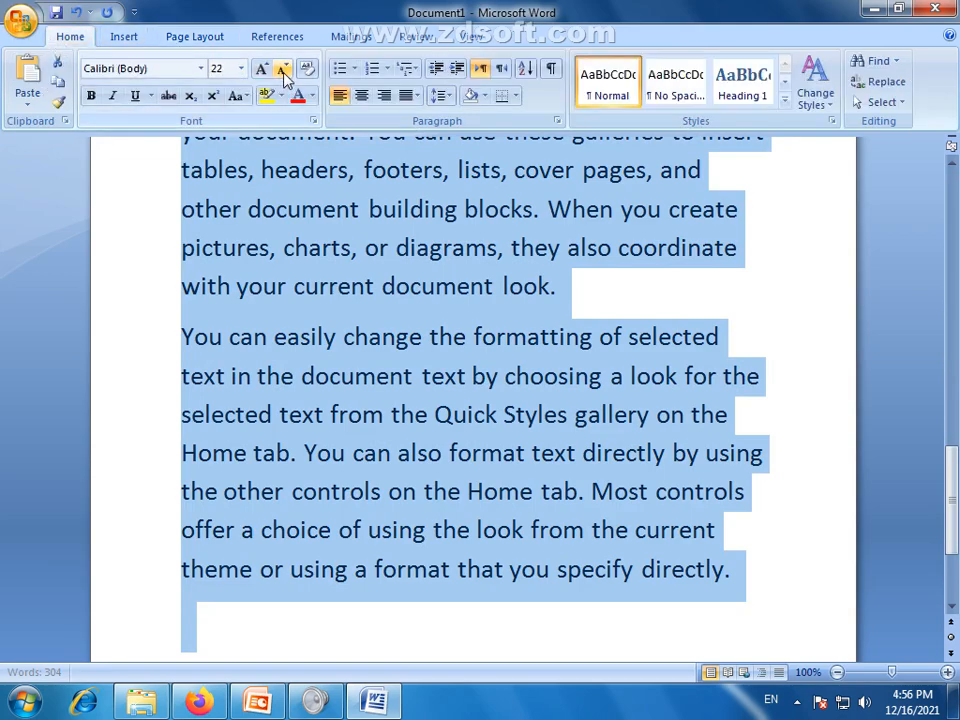
click(283, 69)
click(283, 69)
scroll(407, 388, up, 5)
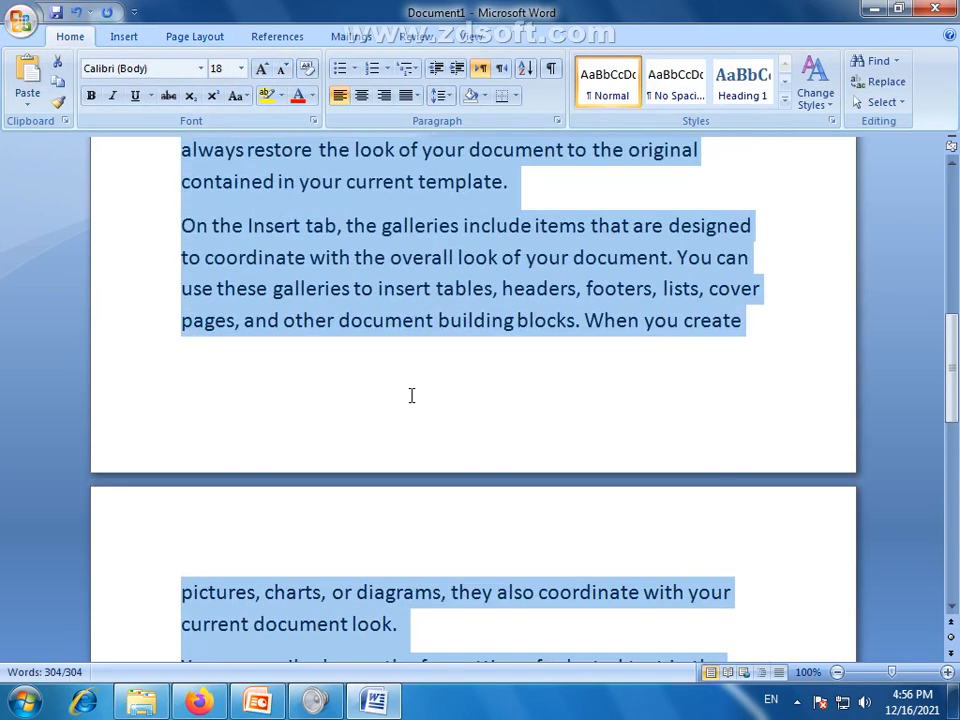
scroll(411, 395, up, 2)
click(283, 69)
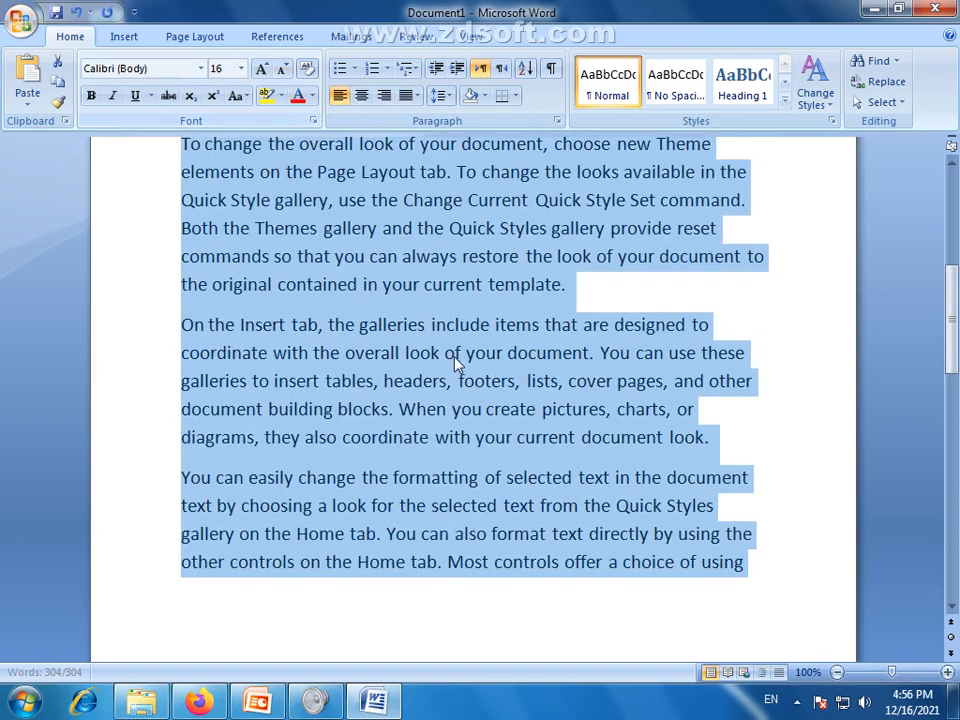
scroll(455, 365, down, 5)
click(449, 376)
Justify all paragraphs of the sample text so both edges align, and review the pages.
drag(279, 431, 194, 255)
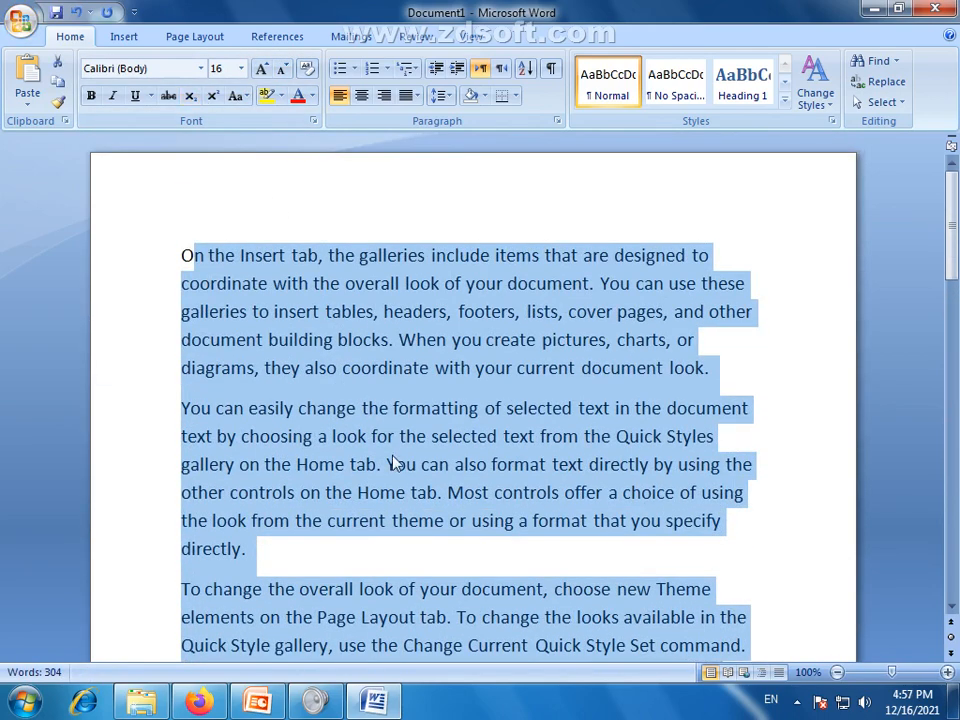
click(319, 367)
click(183, 255)
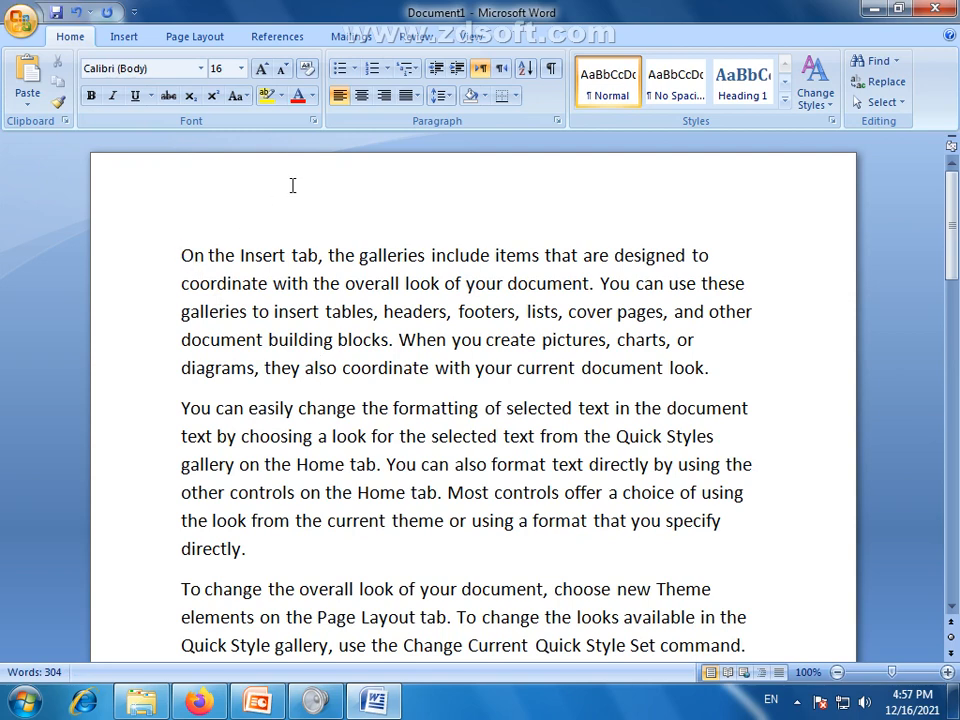
key(ctrl+a)
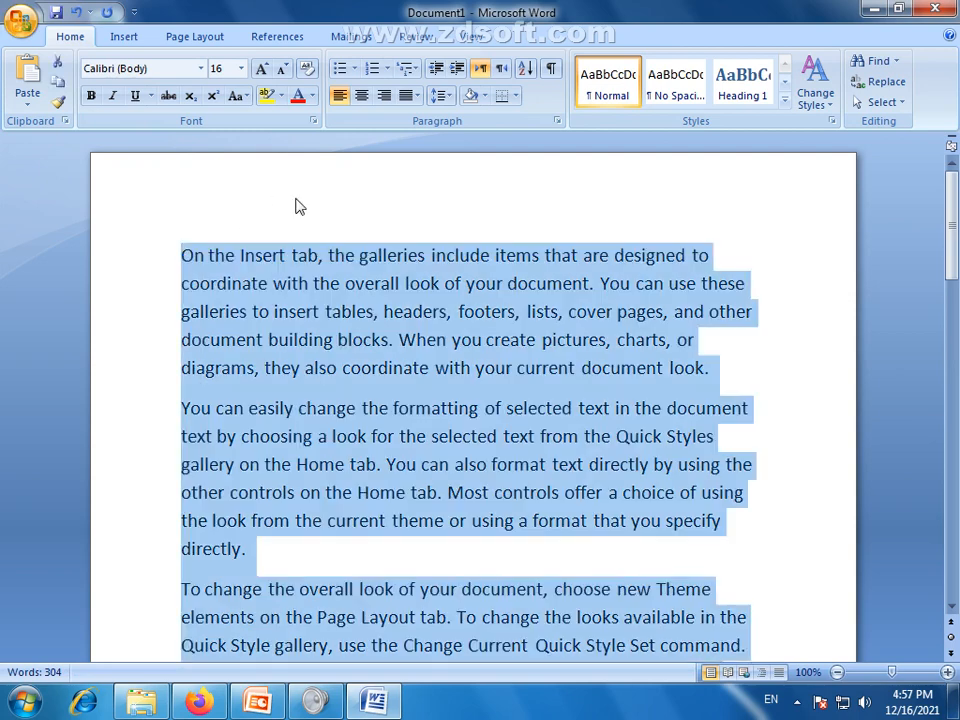
click(416, 96)
click(440, 119)
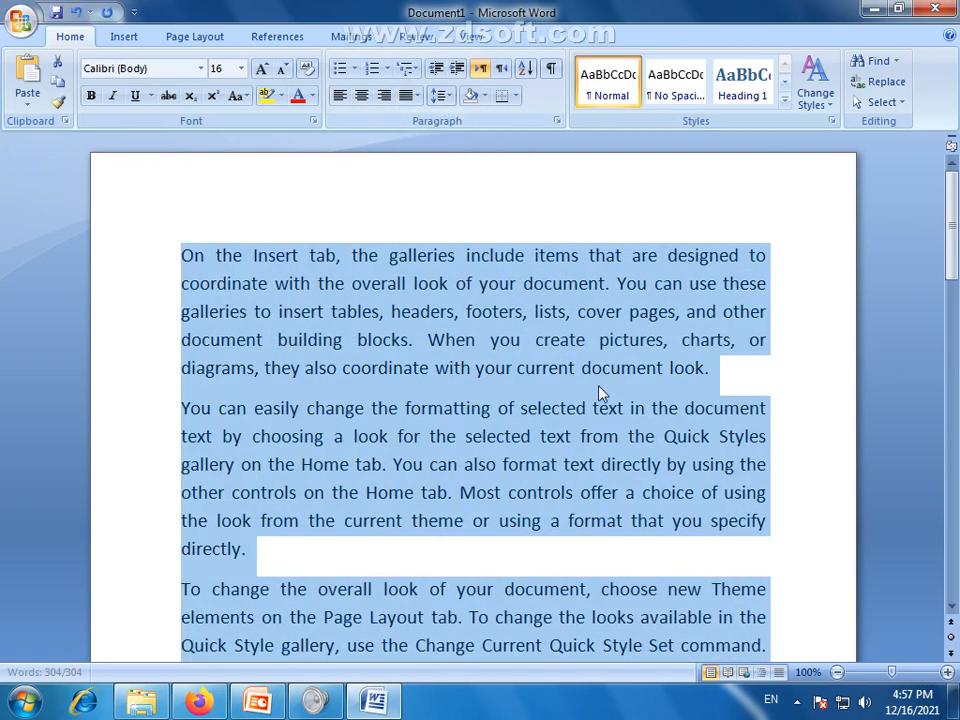
click(603, 367)
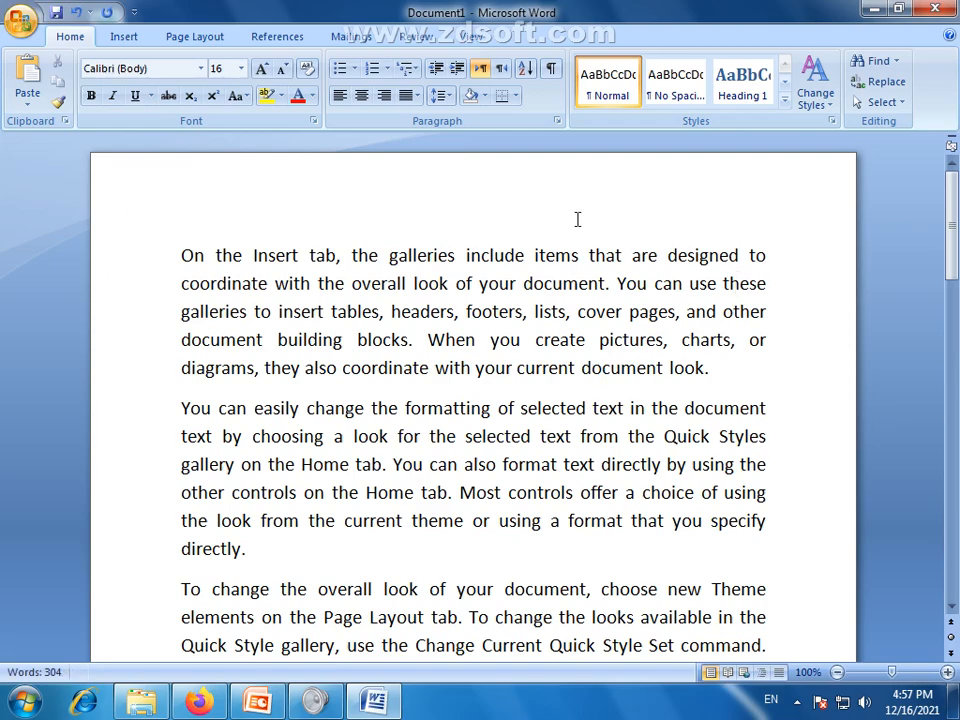
scroll(548, 415, down, 6)
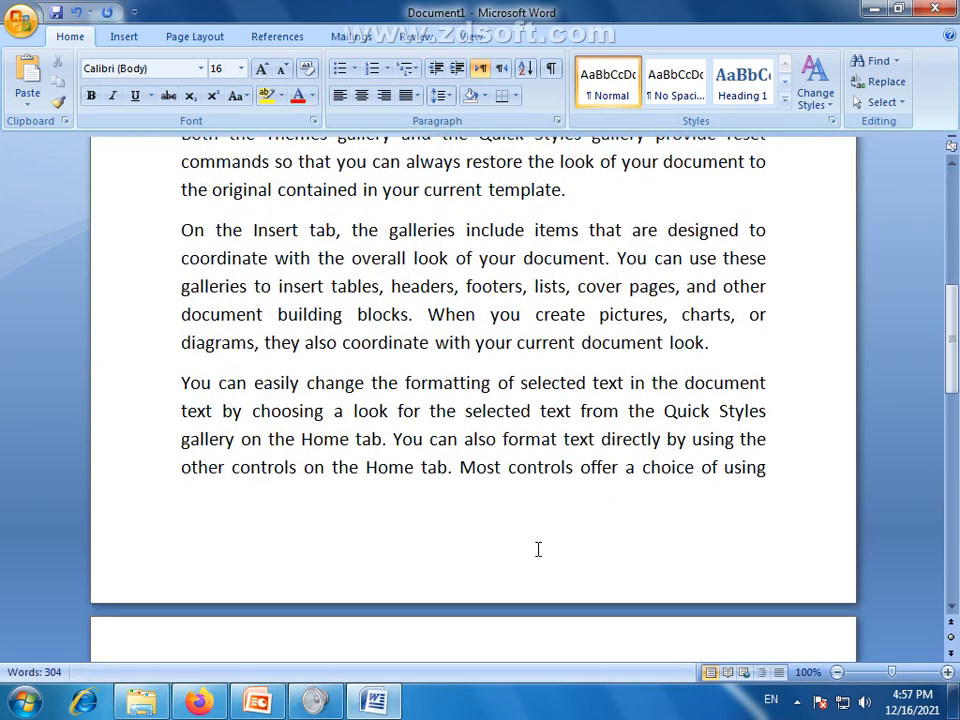
scroll(146, 399, up, 6)
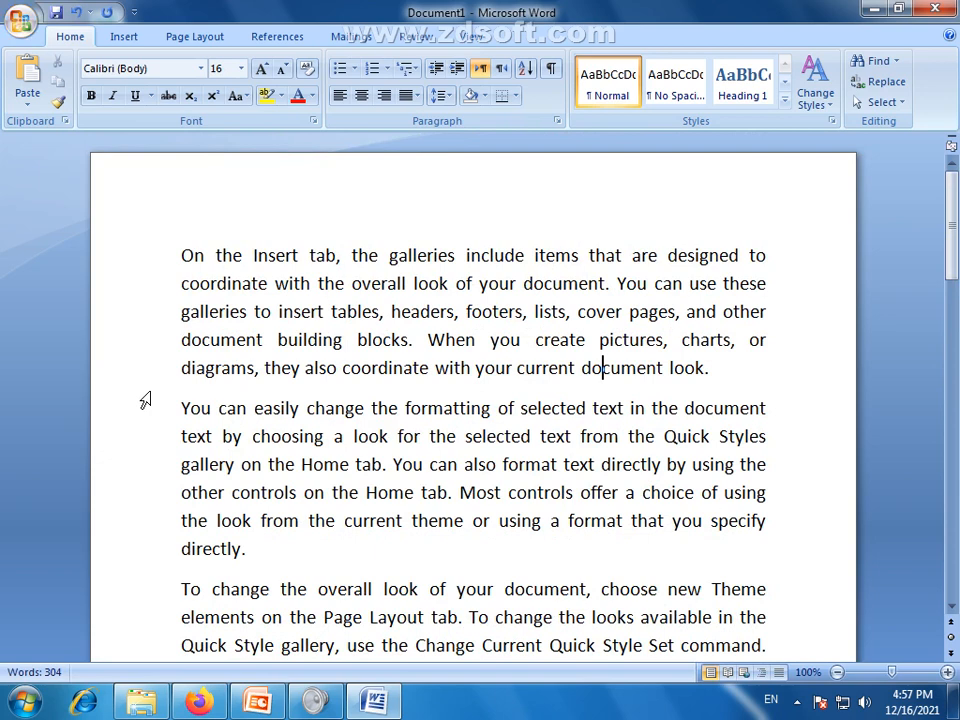
Apply the Narrow margin preset, 0.5" on all sides, and check how the text fits the page.
click(197, 37)
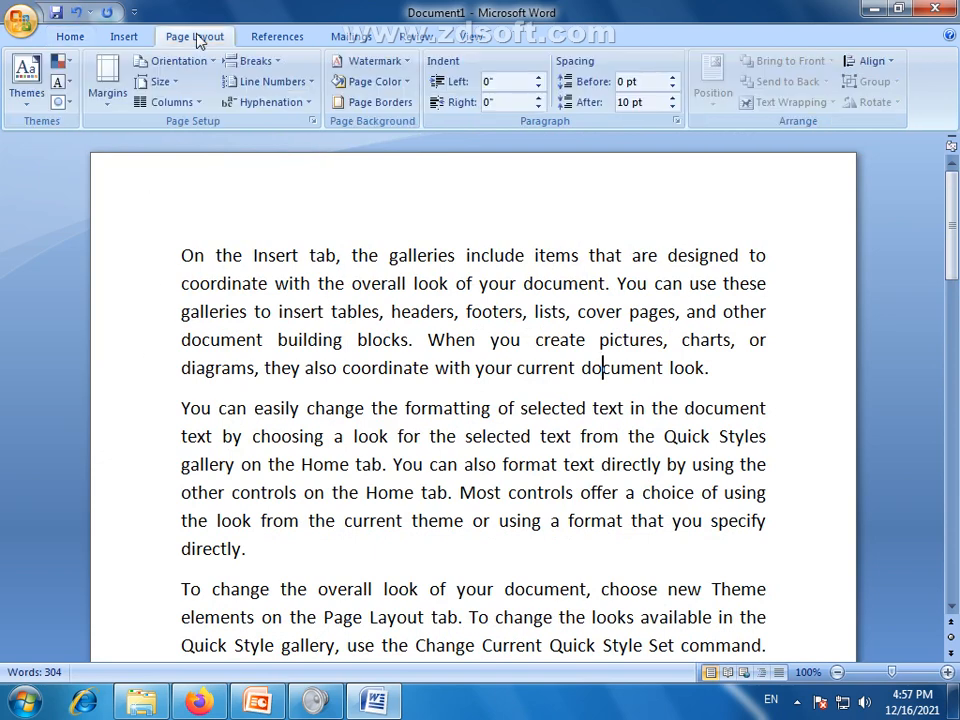
click(104, 100)
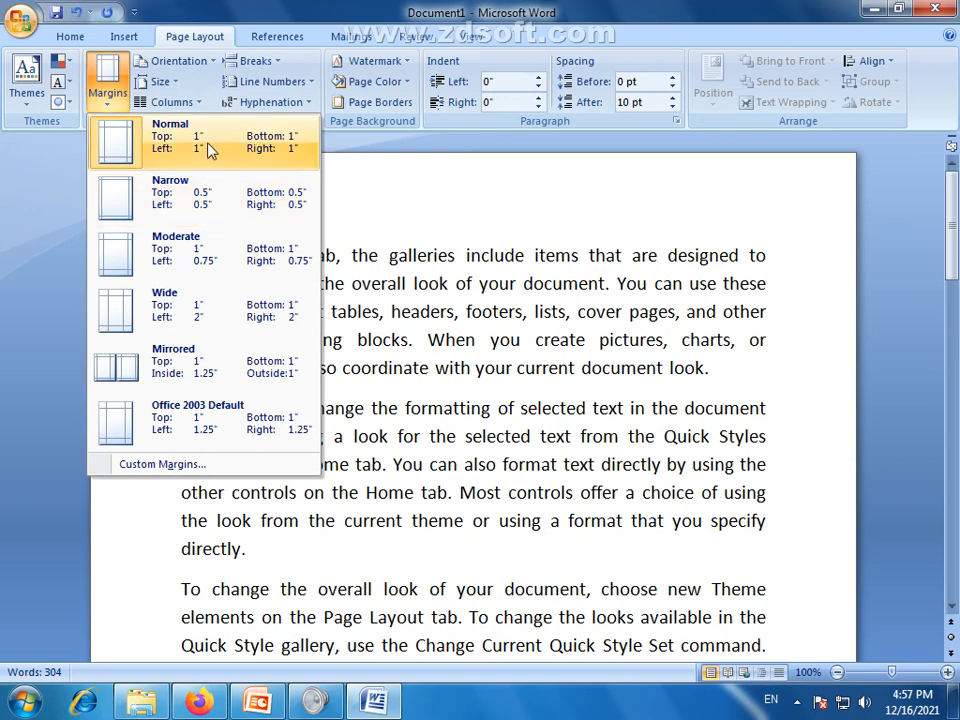
click(212, 207)
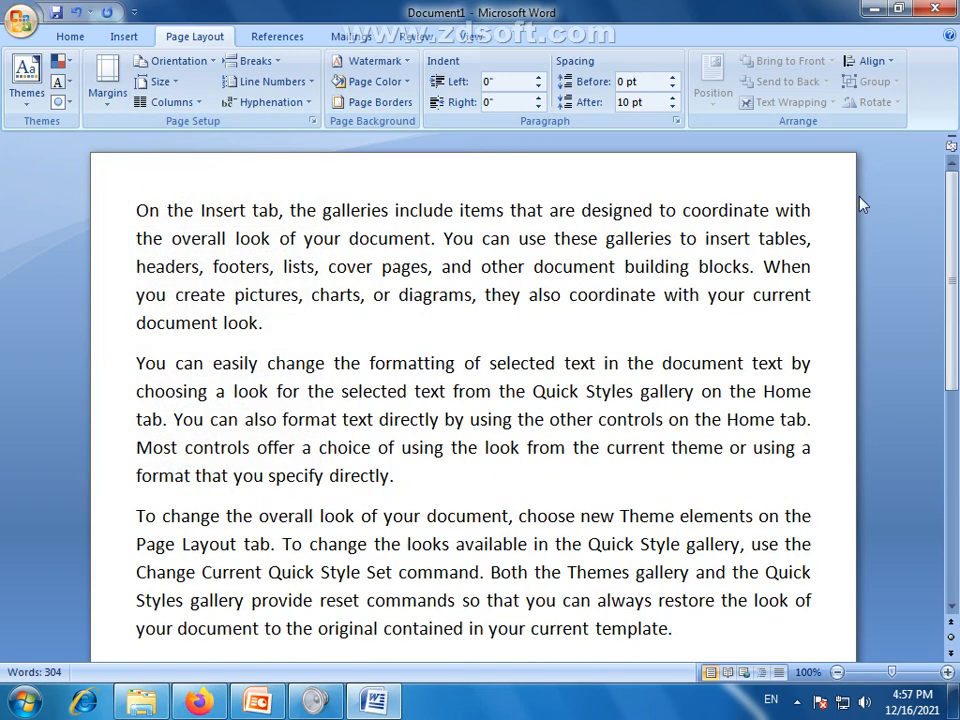
scroll(686, 422, down, 6)
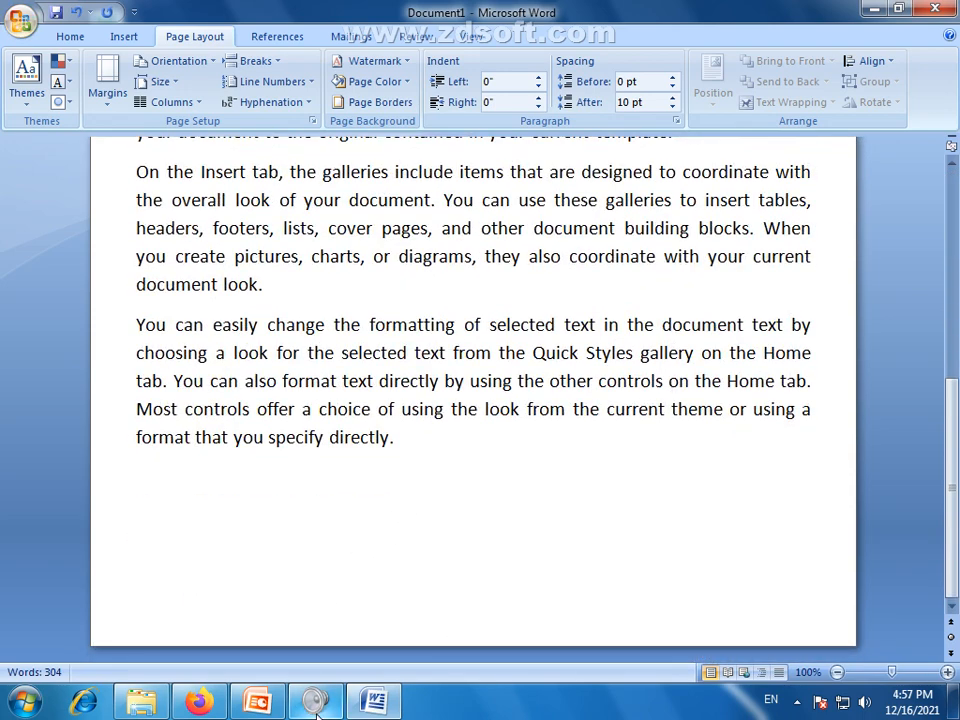
mouse_move(317, 713)
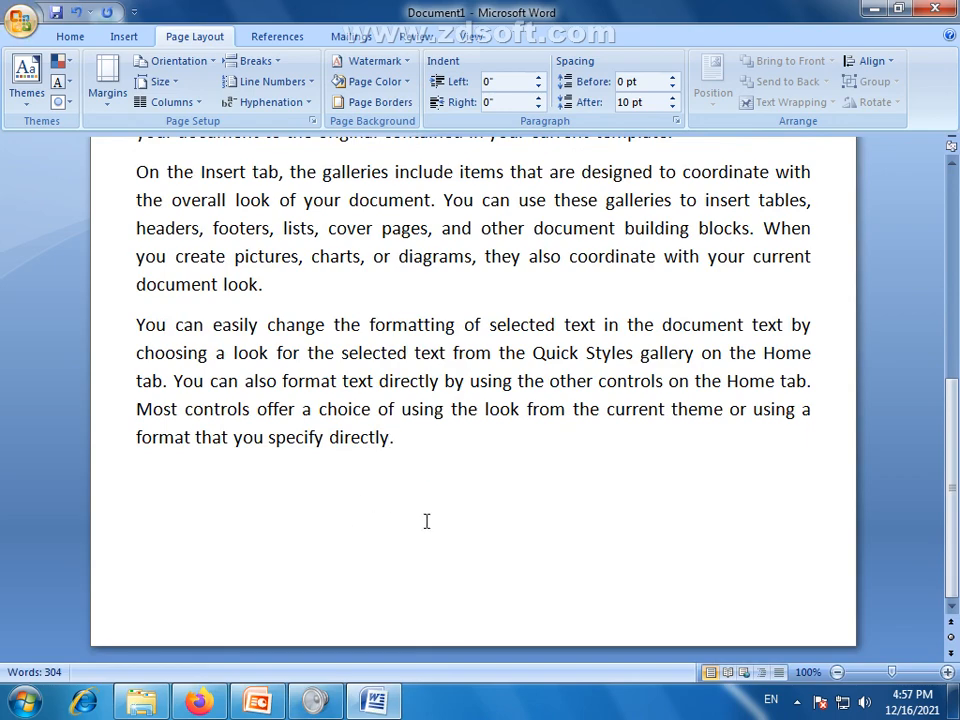
scroll(426, 518, up, 5)
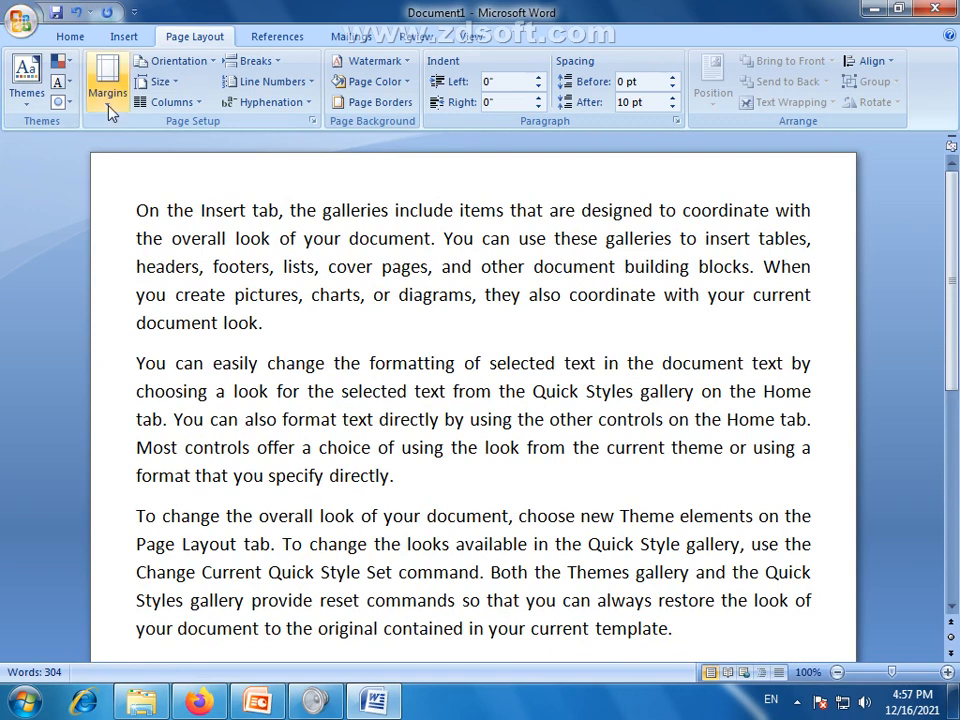
Apply the Normal margin preset, 1" on all sides, and accept the same values in the custom margin settings for the whole document.
click(107, 82)
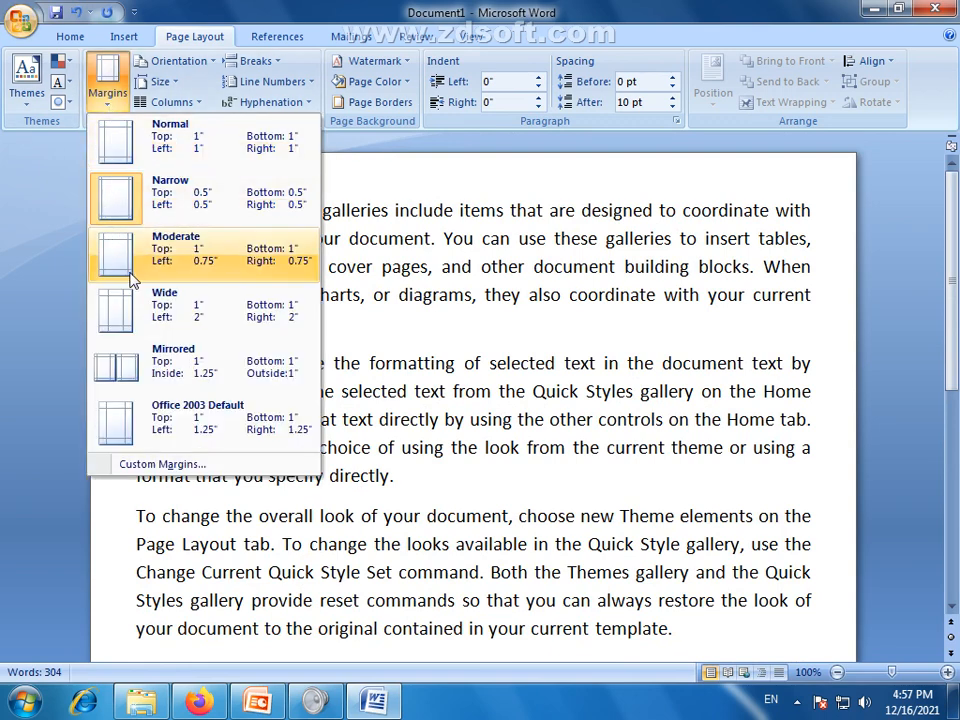
click(103, 146)
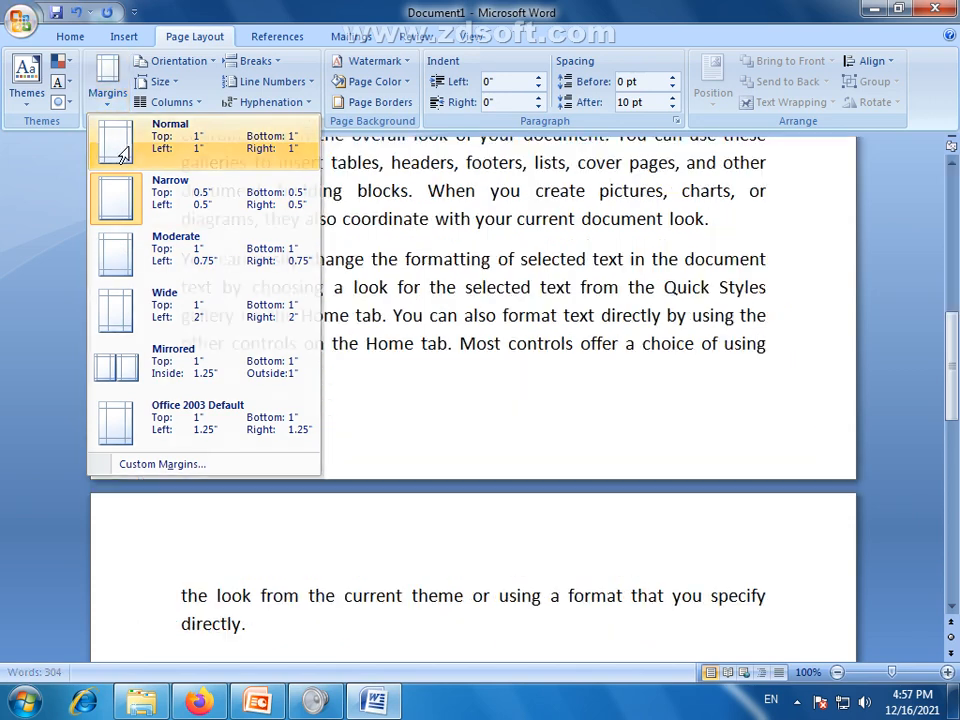
click(109, 83)
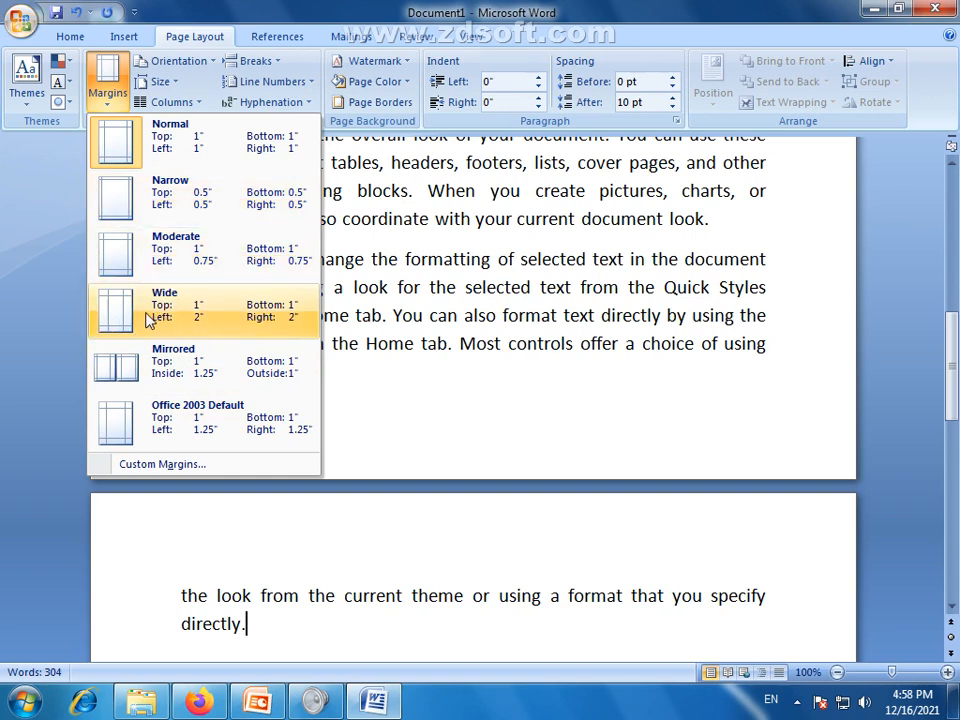
click(138, 466)
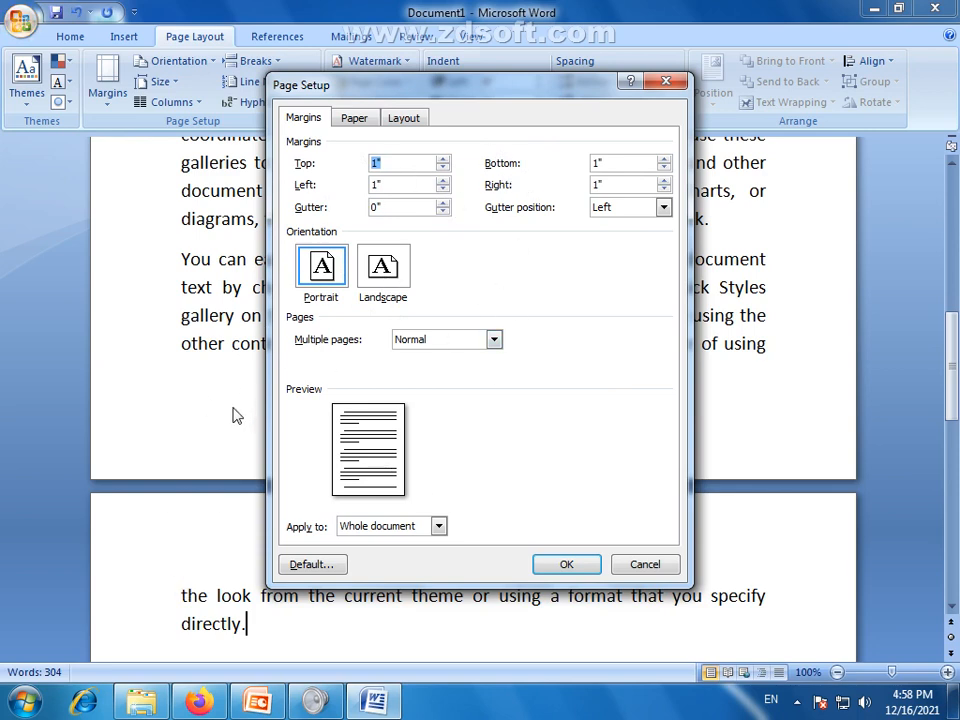
click(566, 566)
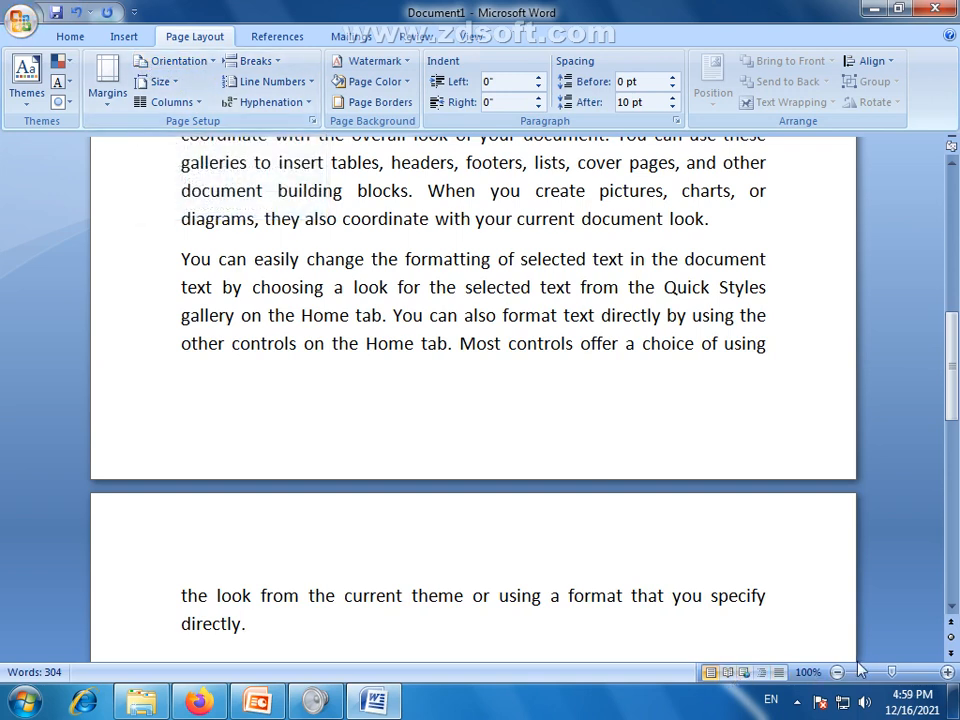
Zoom the document so one whole page fits in the window, showing the first page.
click(470, 37)
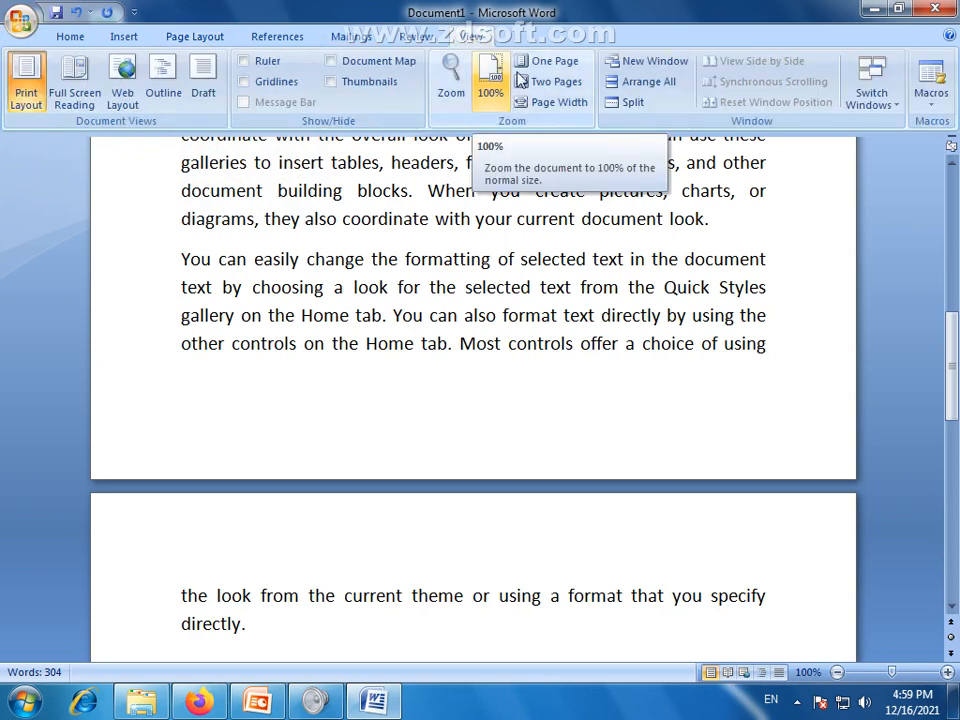
click(555, 63)
scroll(643, 411, up, 10)
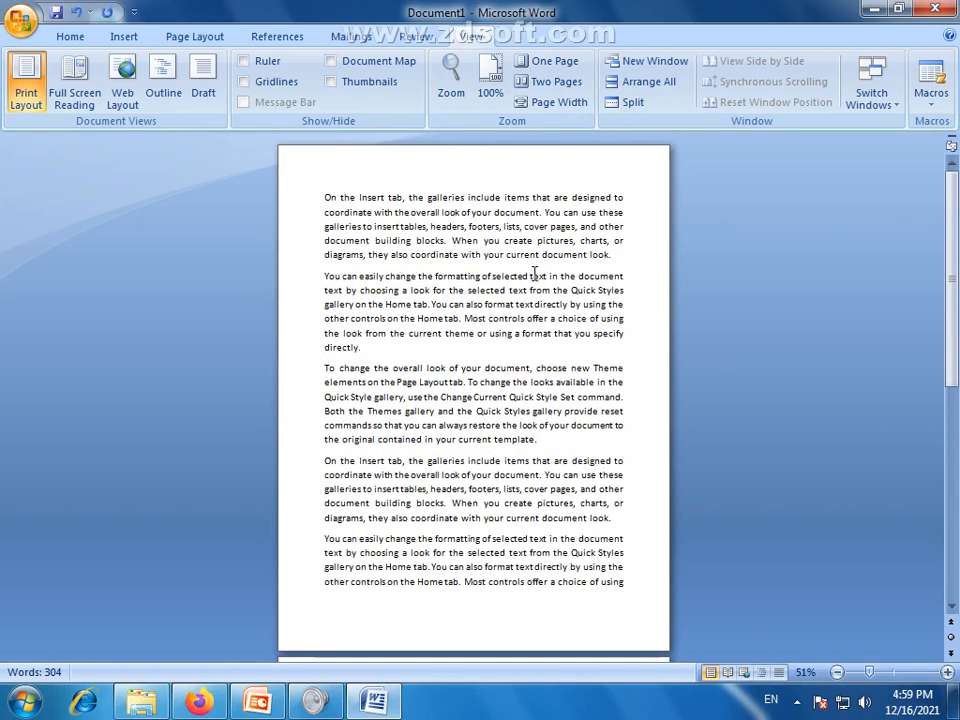
Switch the page orientation to Landscape and back to Portrait, twice, to compare how the text flows.
click(104, 37)
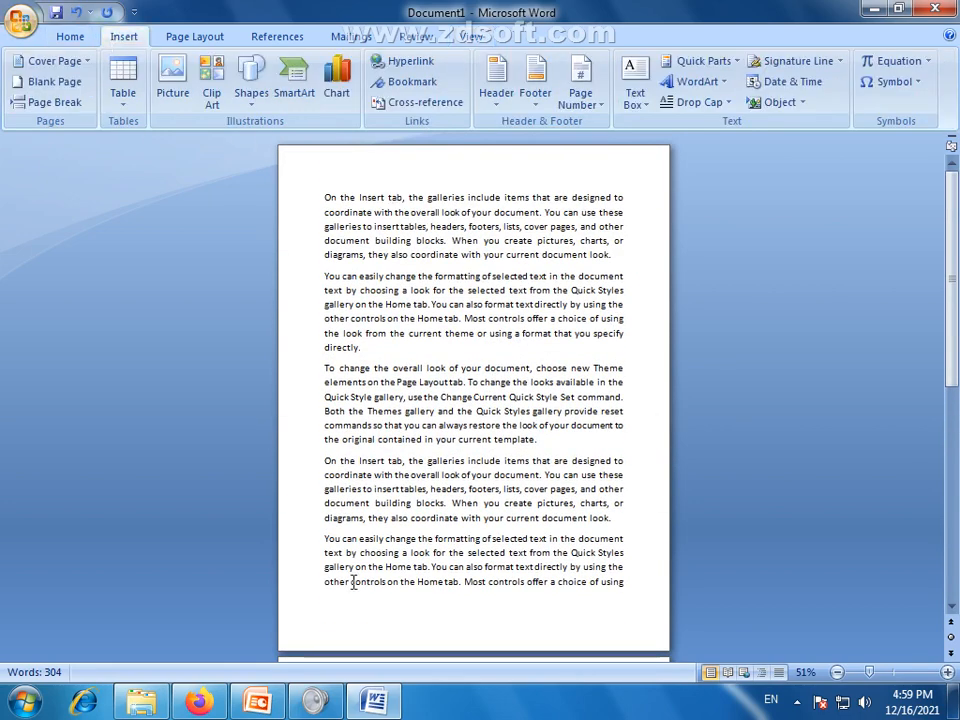
click(211, 40)
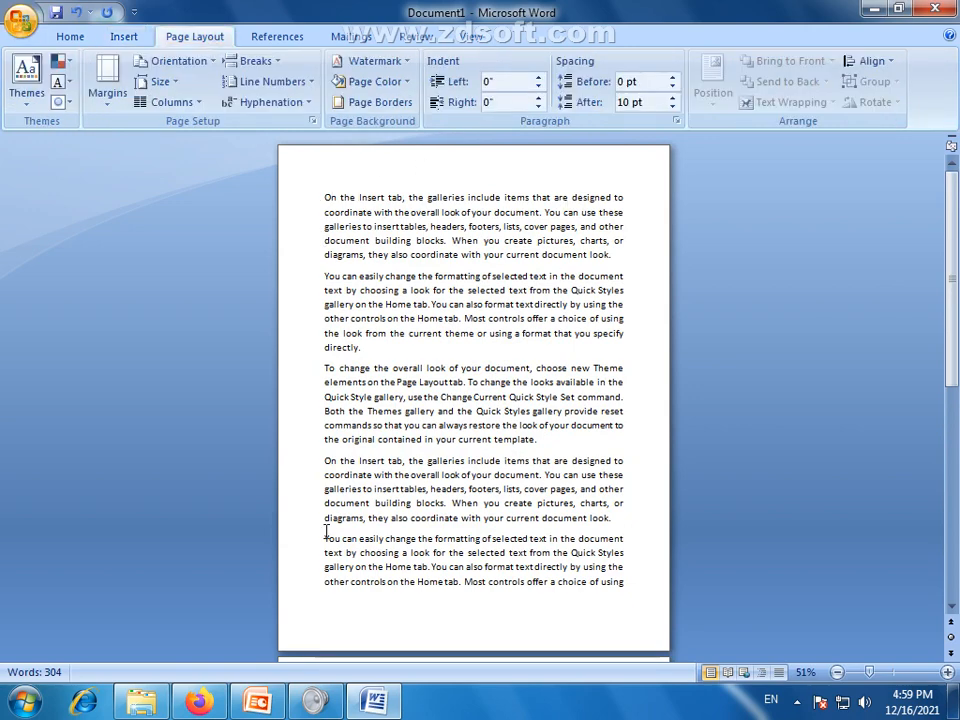
click(207, 62)
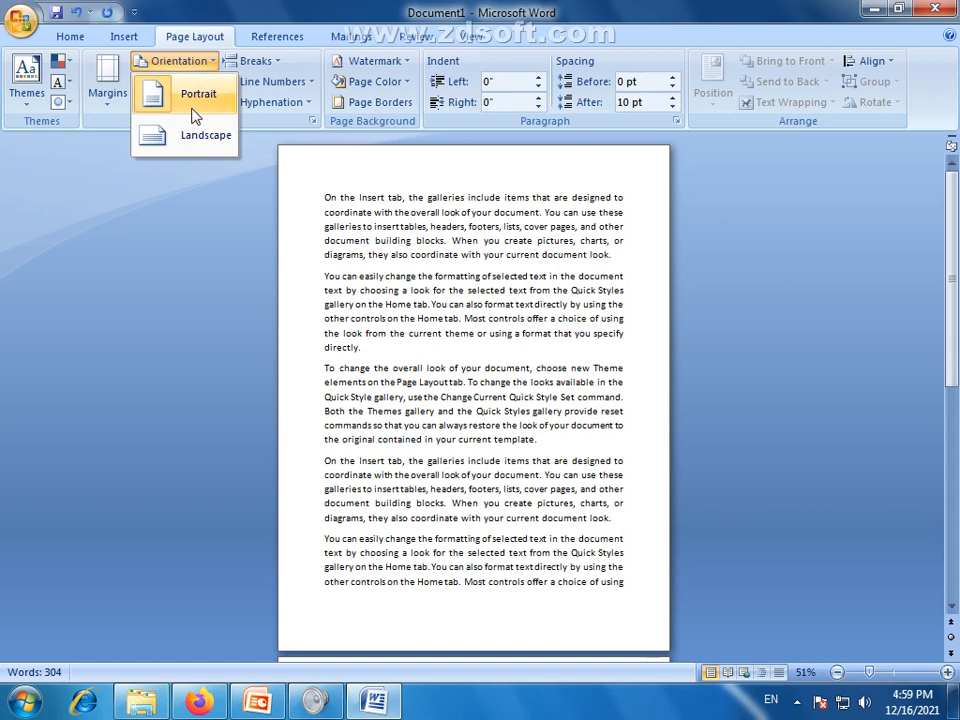
click(196, 145)
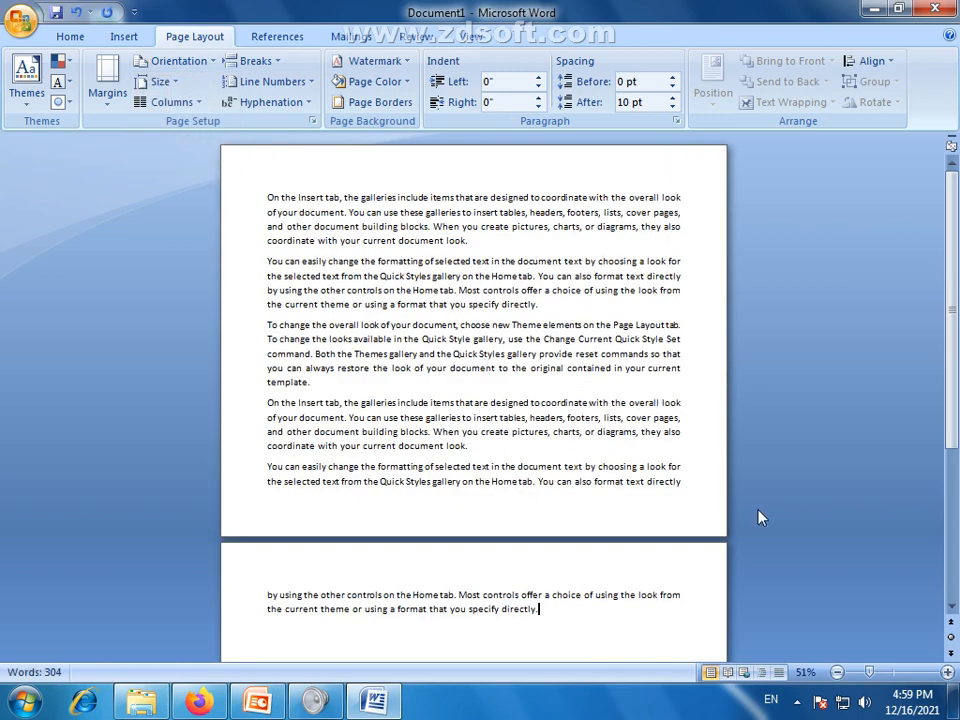
click(185, 61)
click(197, 92)
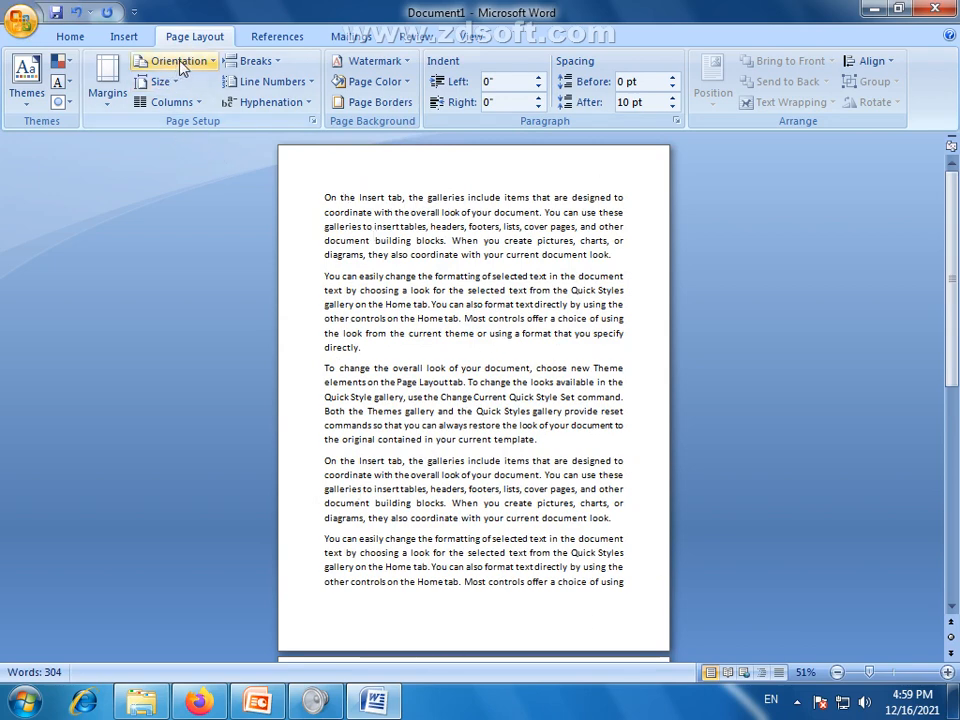
click(210, 62)
click(200, 140)
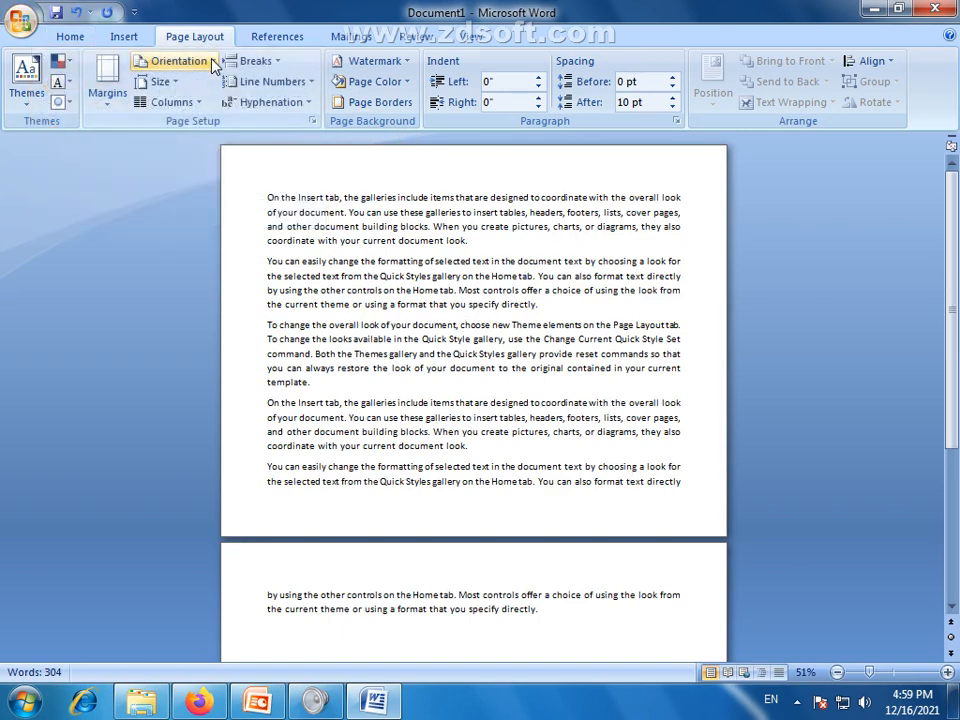
click(211, 62)
click(200, 96)
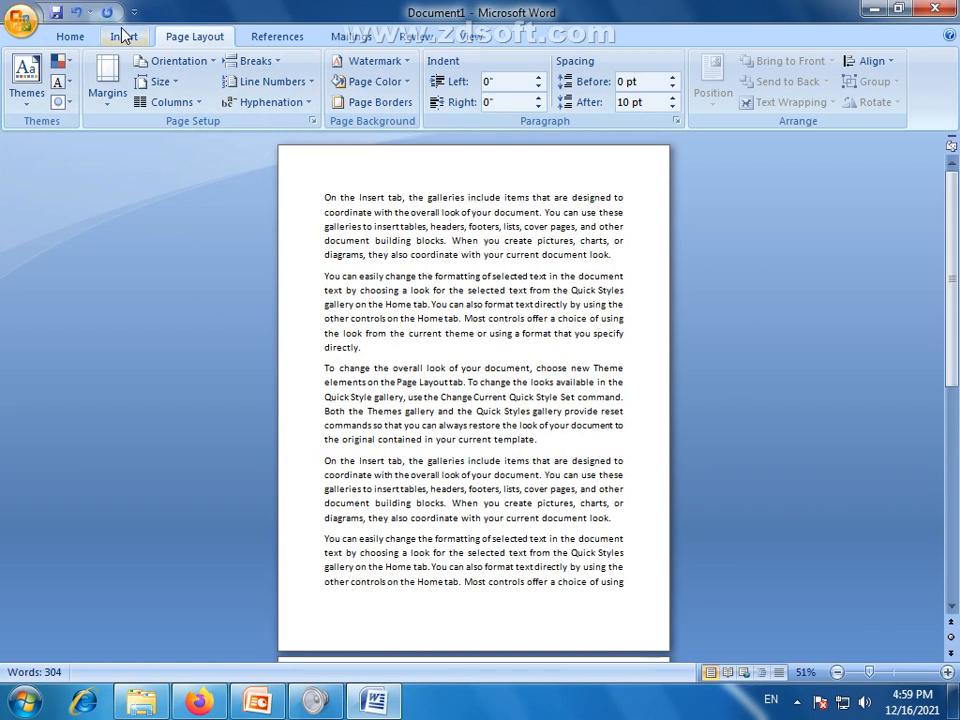
Examine the preset paper sizes and the paper size list in Page Setup, leaving without applying a change.
click(176, 88)
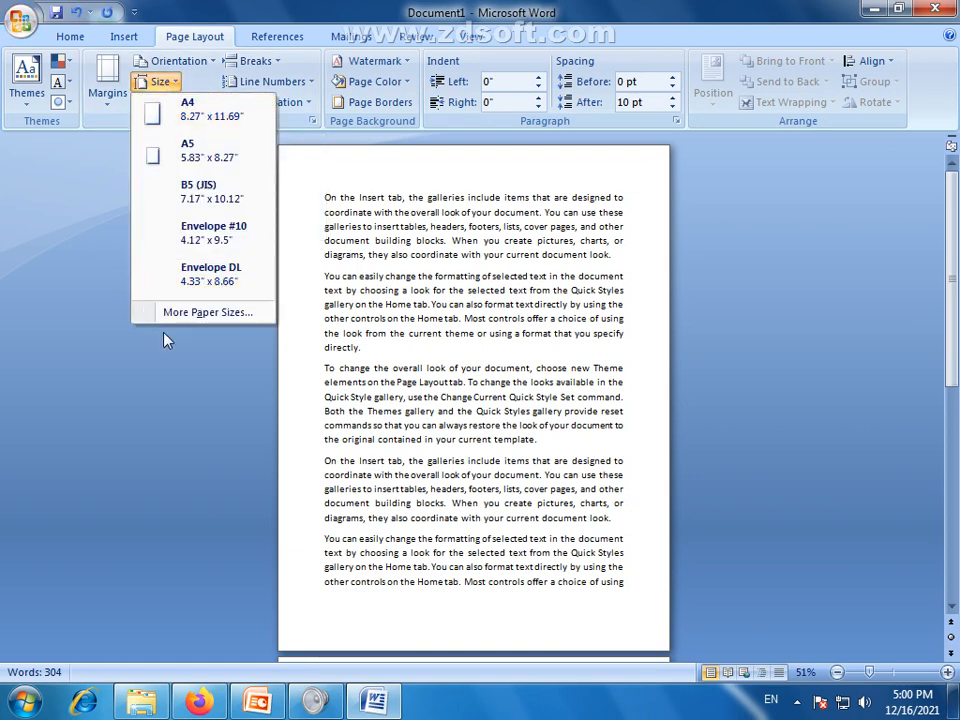
click(222, 314)
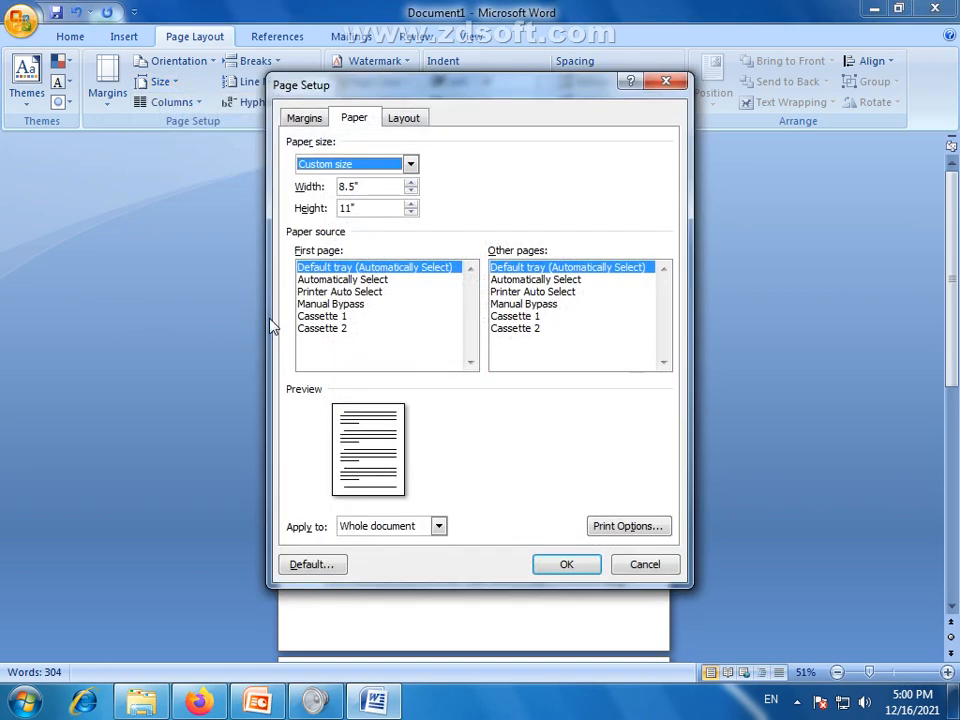
click(403, 165)
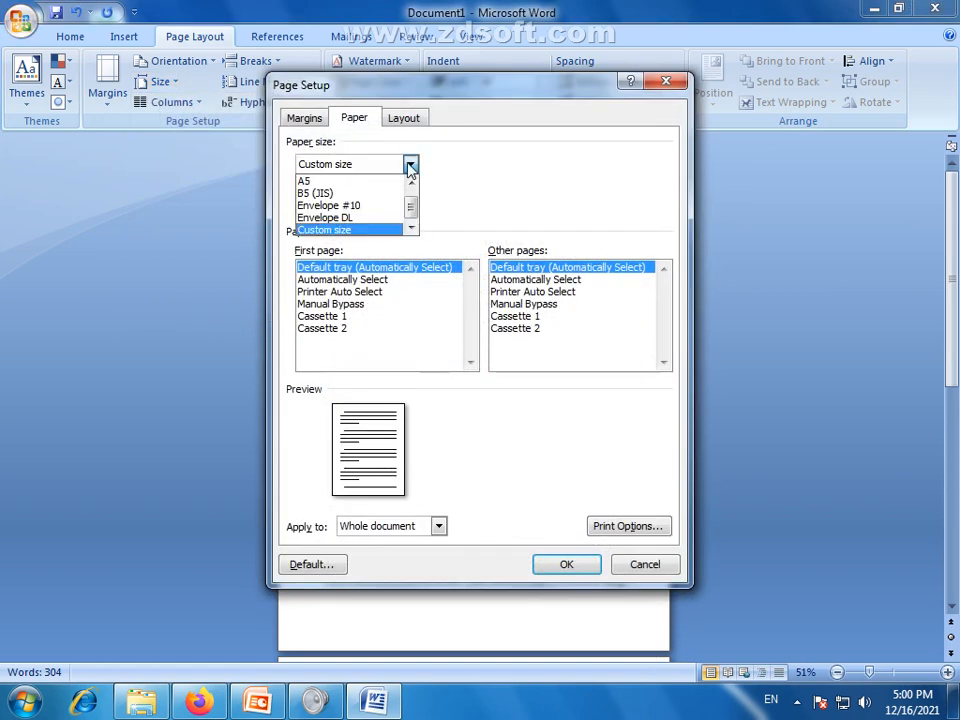
click(411, 203)
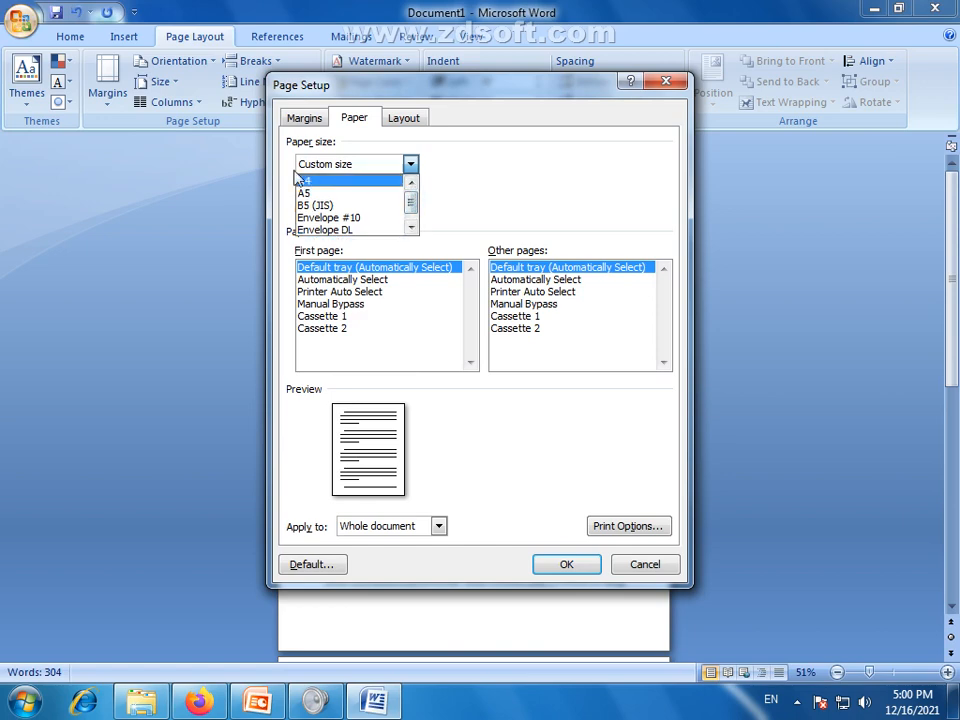
click(644, 565)
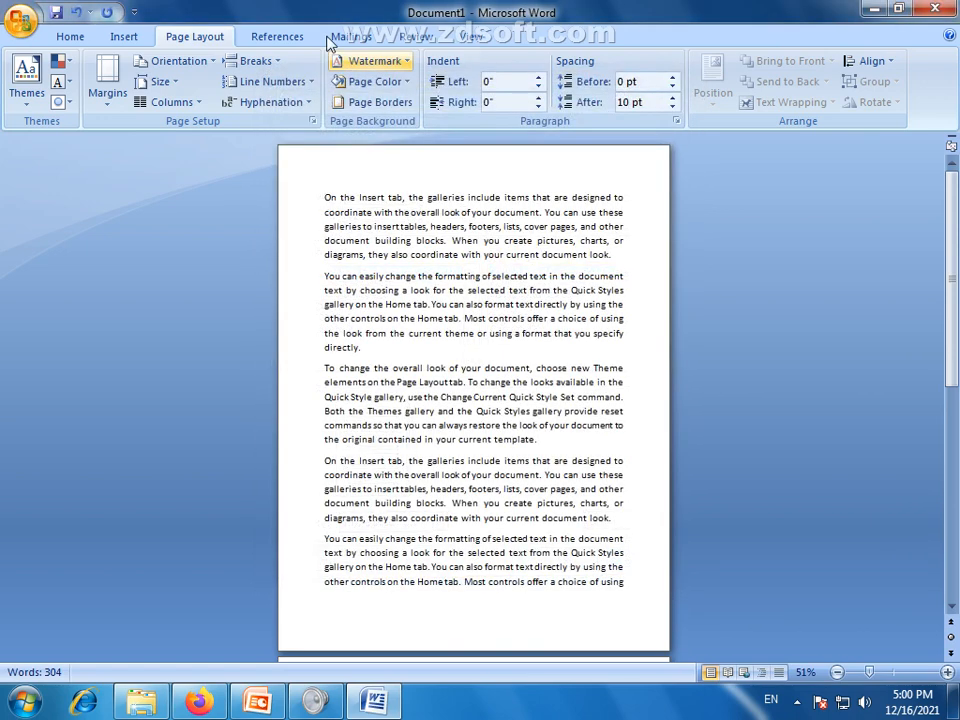
Set the paper size to A4, 8.27" x 11.69", check the page, and undo the size change.
click(160, 82)
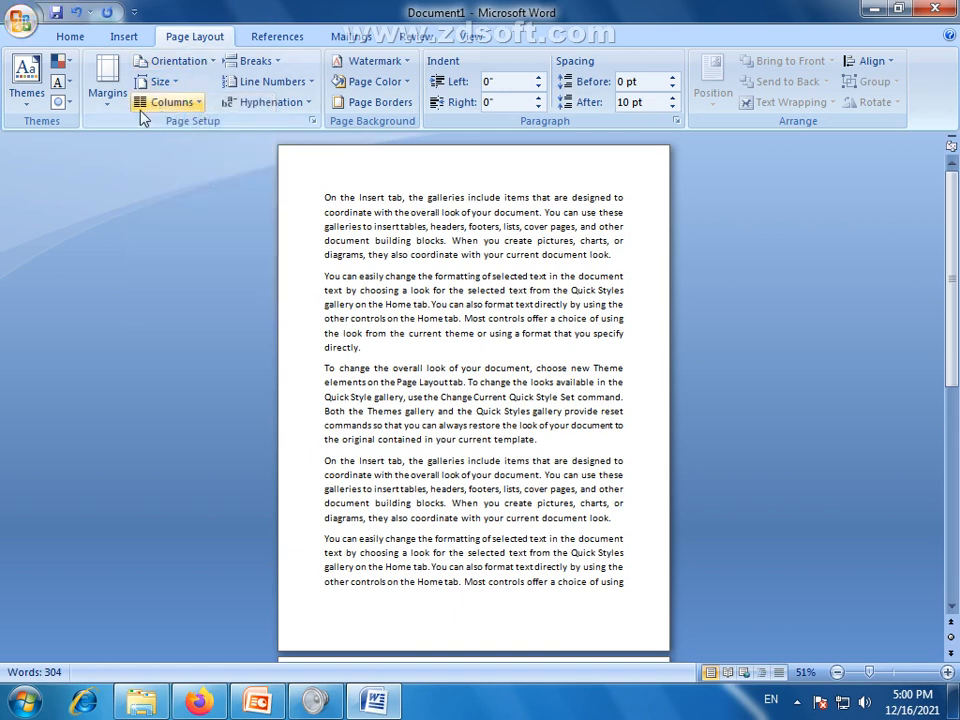
click(100, 85)
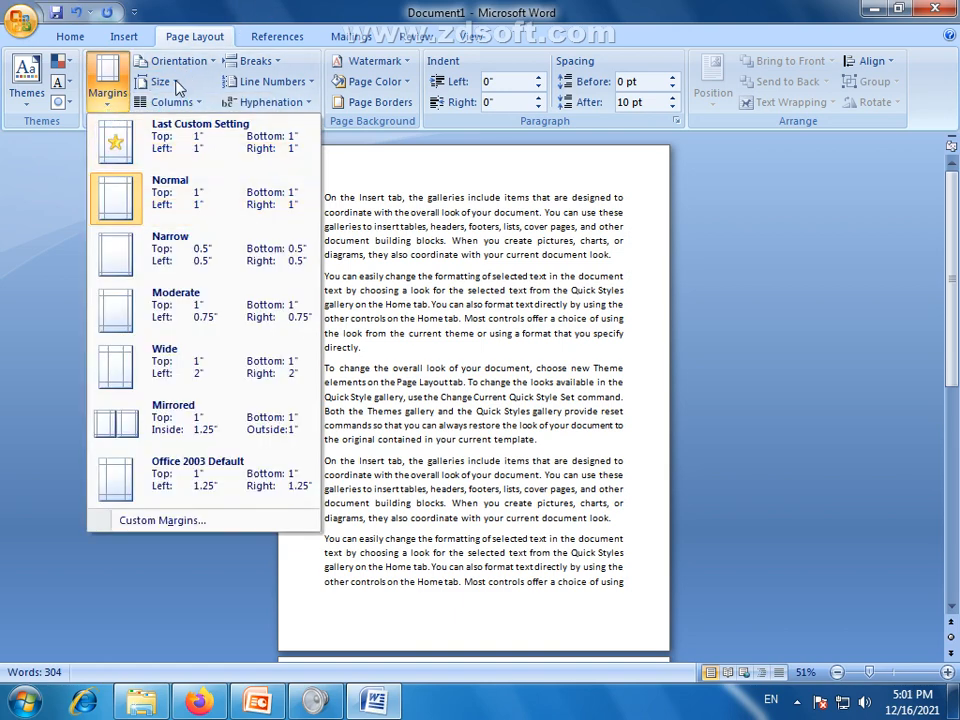
click(158, 81)
click(165, 105)
scroll(480, 283, up, 3)
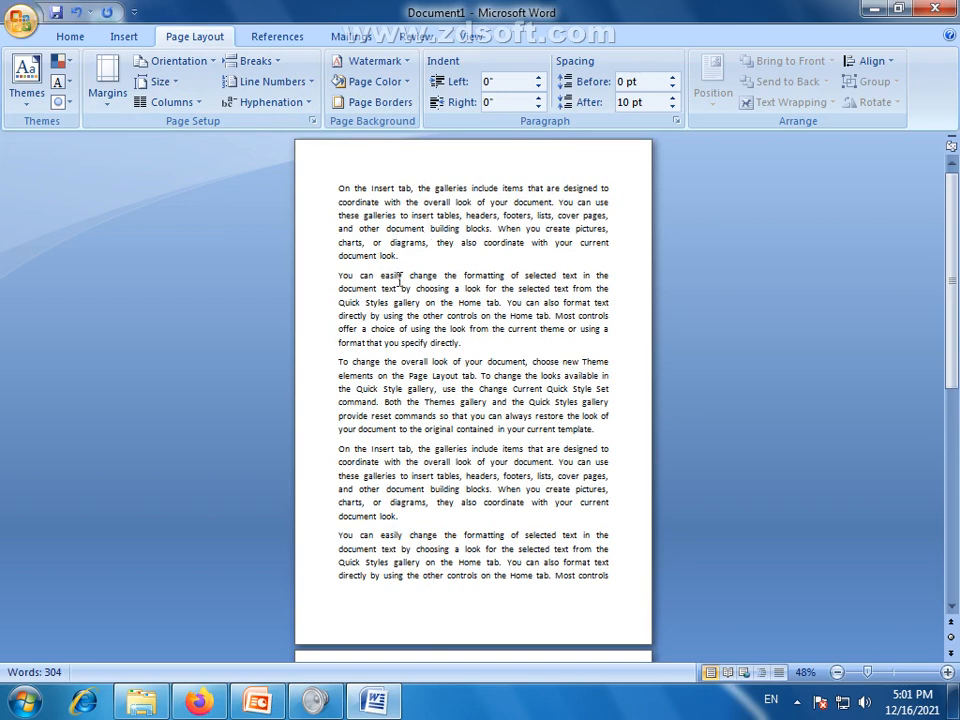
key(ctrl+z)
scroll(400, 281, up, 2)
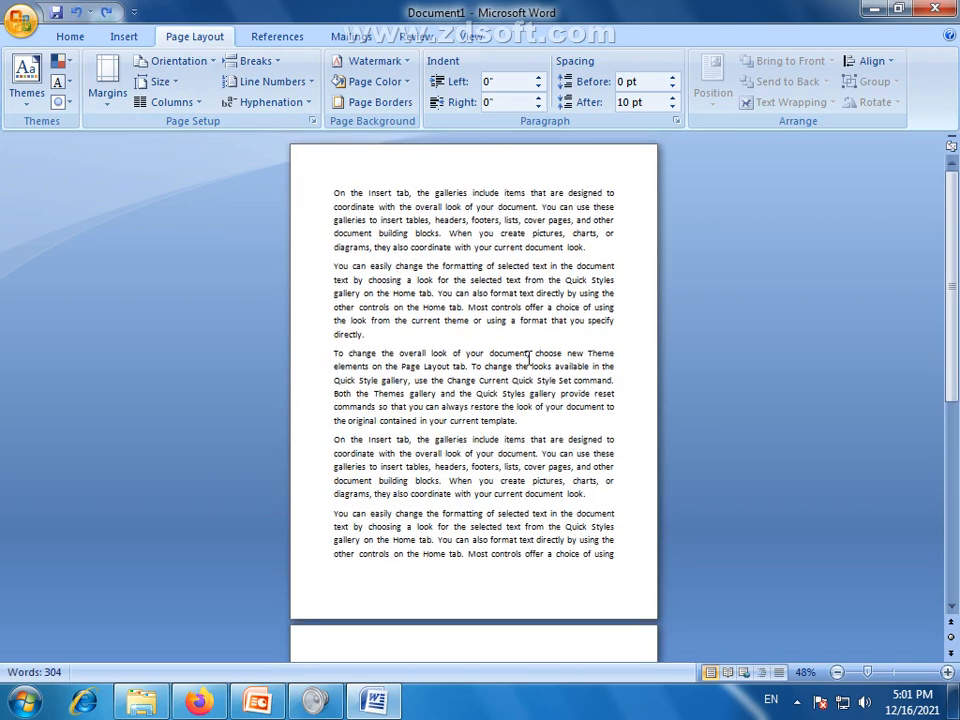
Review the paper sizes offered in Page Setup from A4 to Custom size, cancel, and look over the preset sizes again.
click(160, 81)
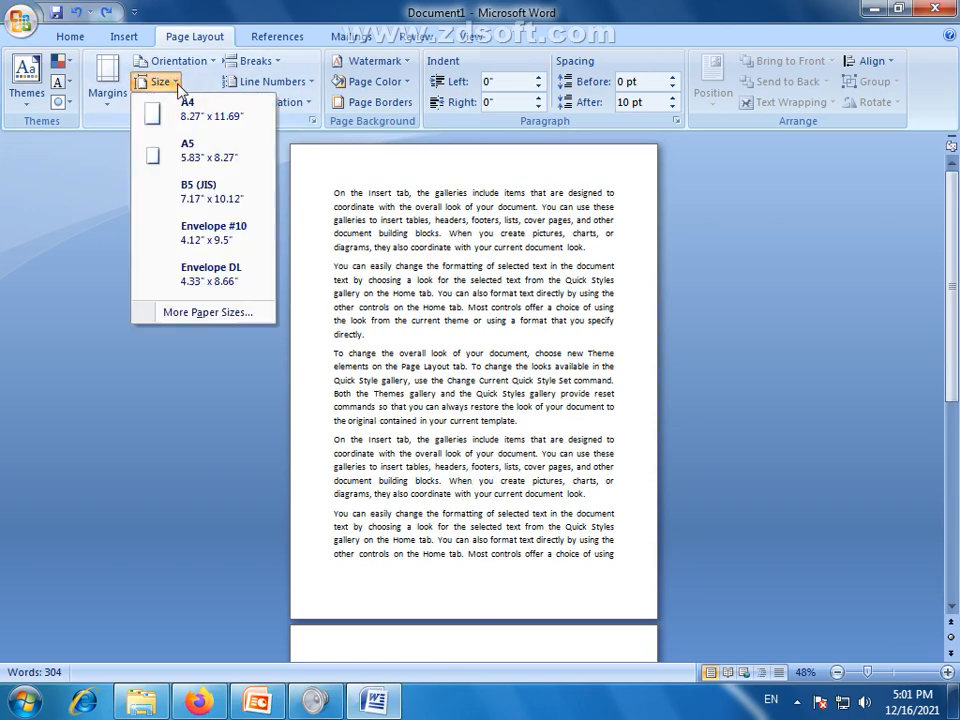
click(205, 312)
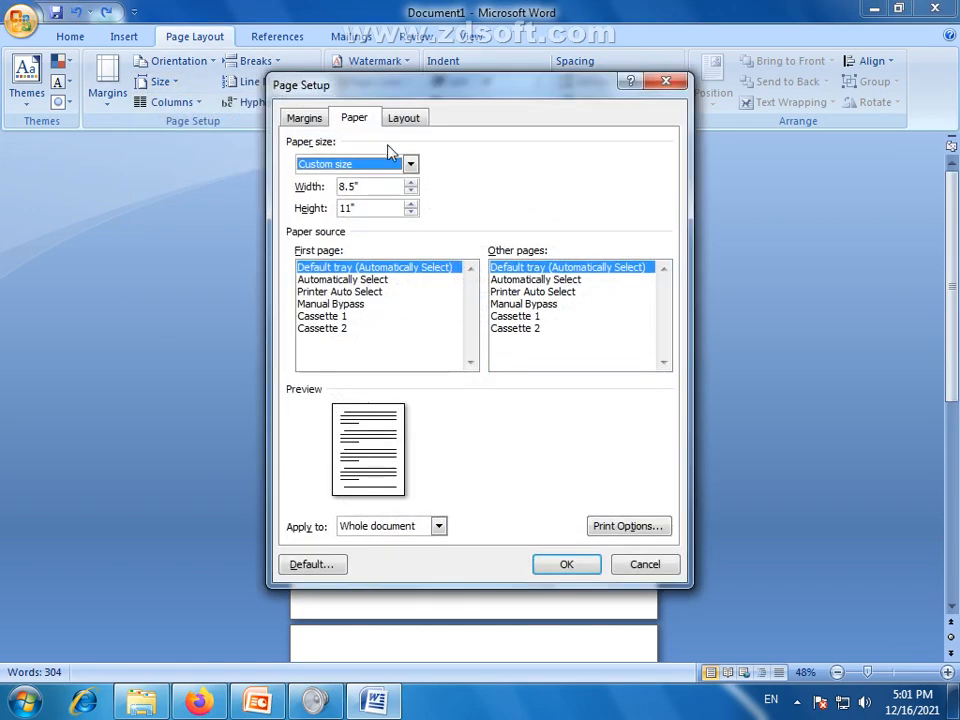
click(410, 169)
scroll(417, 203, up, 1)
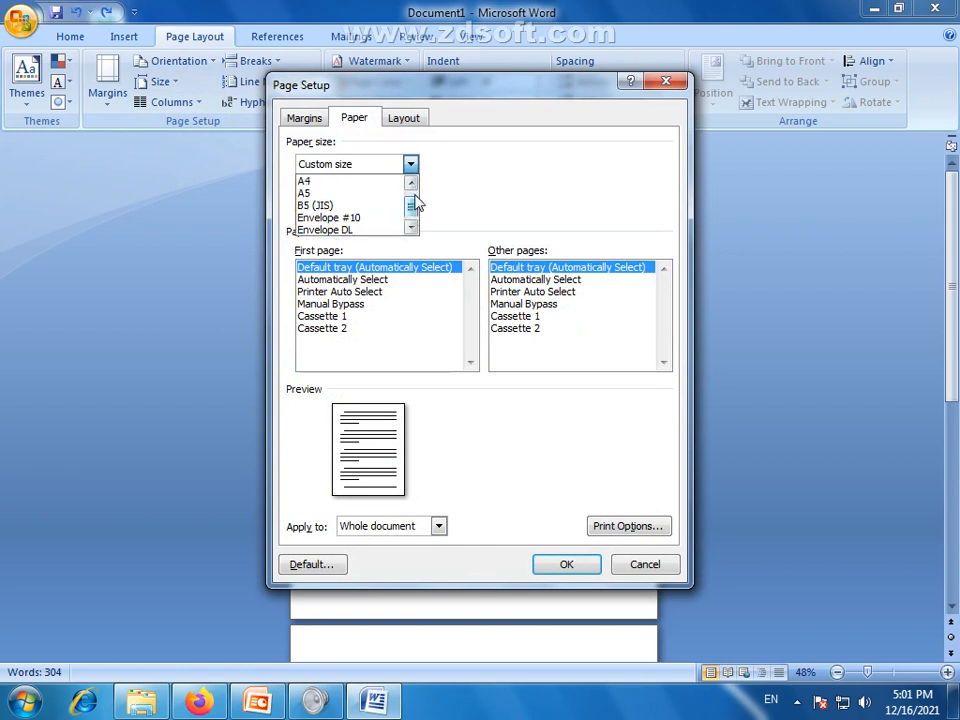
click(411, 228)
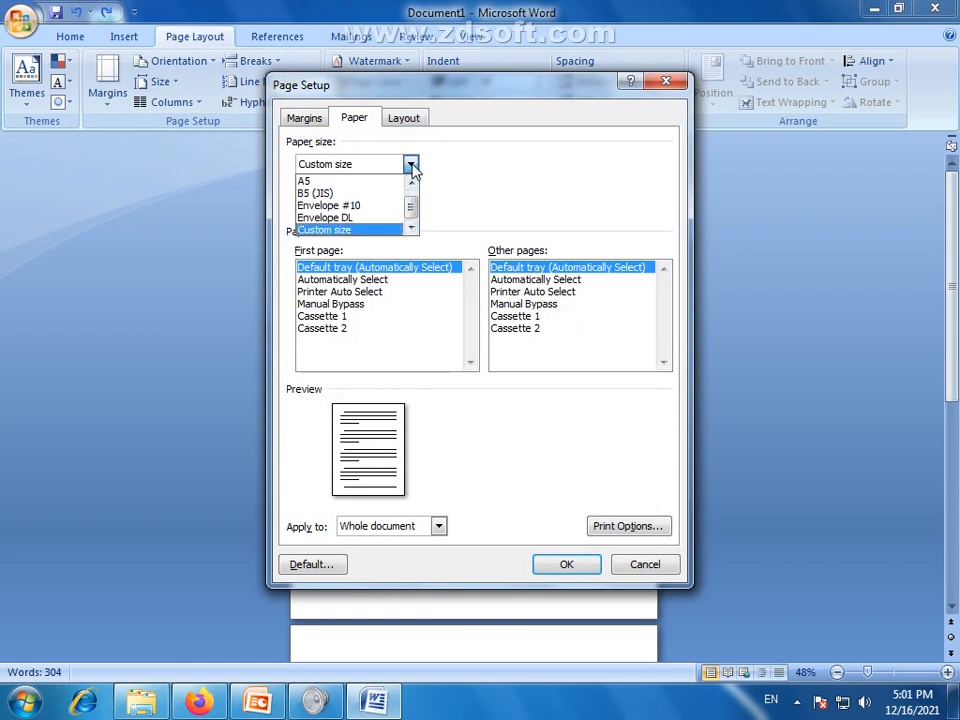
scroll(411, 205, up, 1)
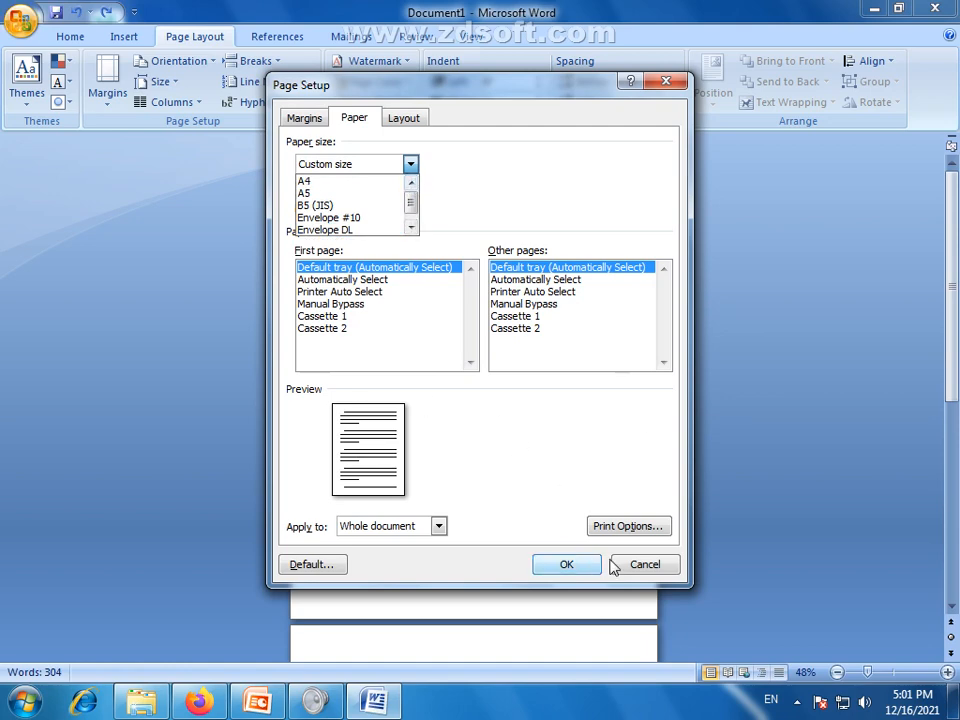
click(645, 565)
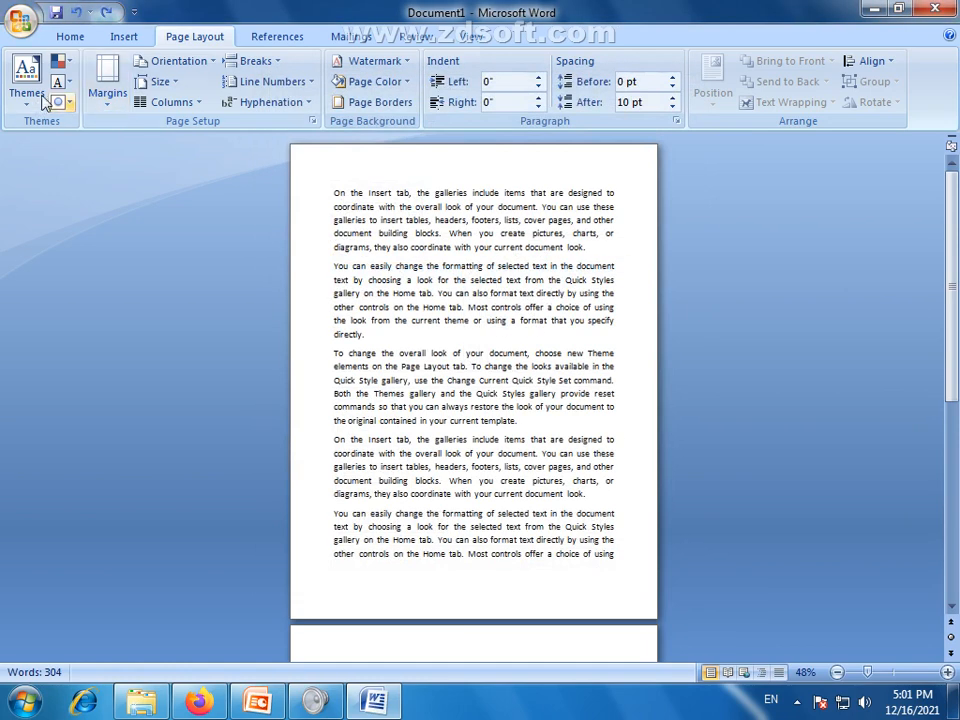
click(176, 84)
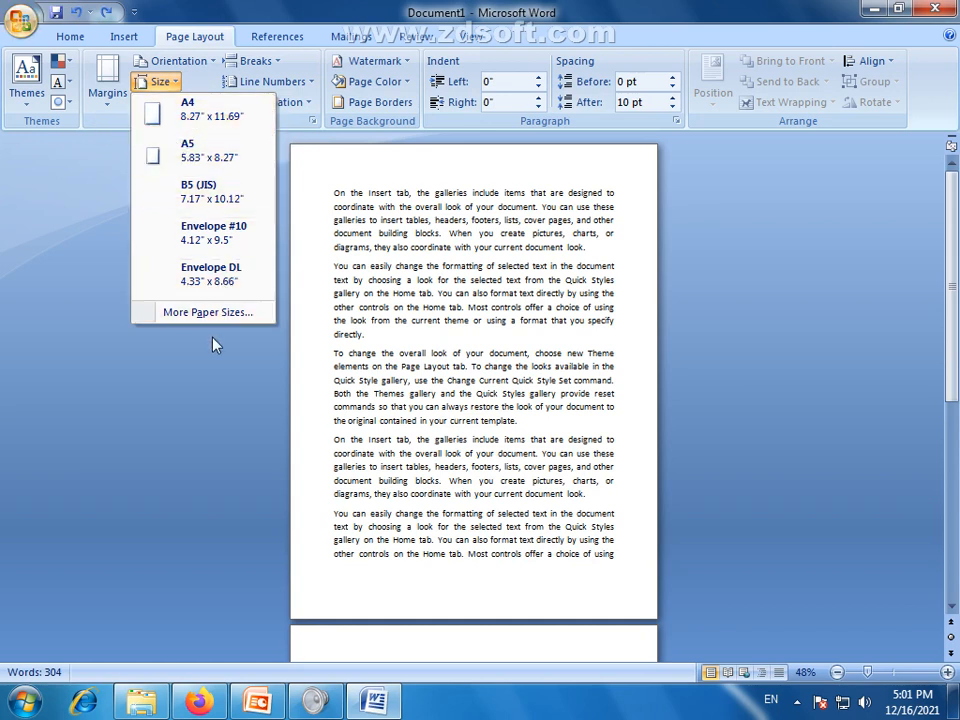
click(292, 180)
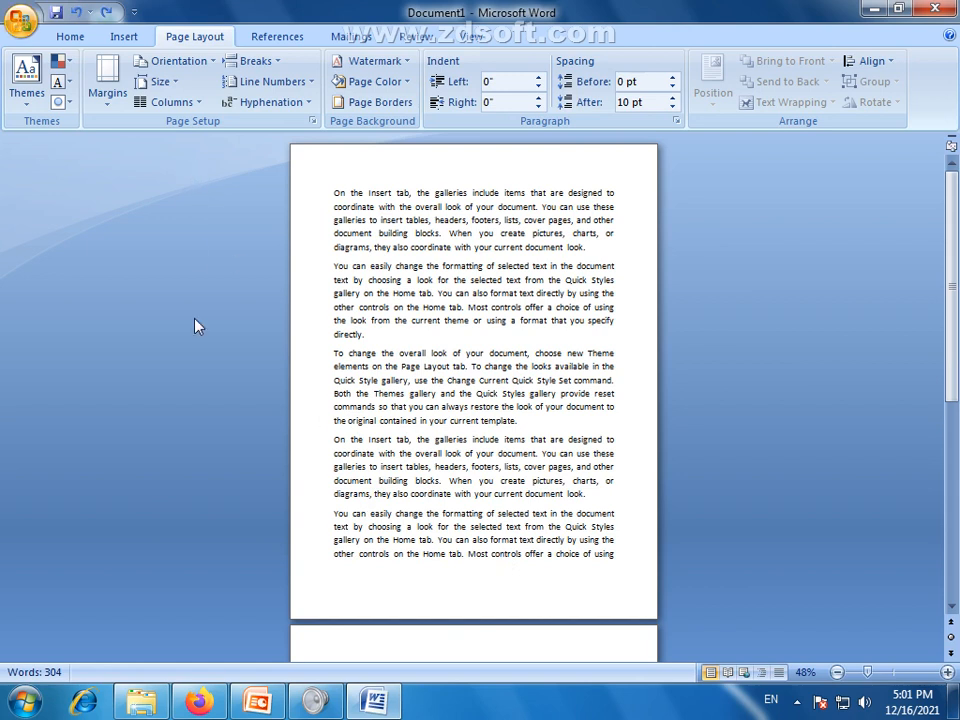
click(176, 87)
click(176, 87)
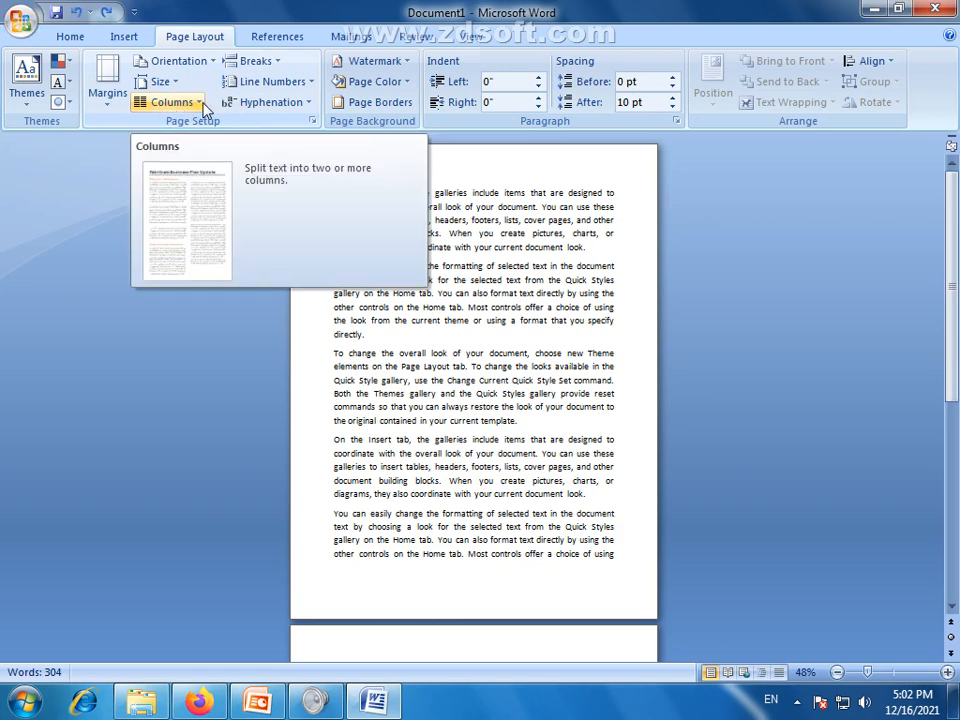
Set the document zoom to 100%.
click(895, 672)
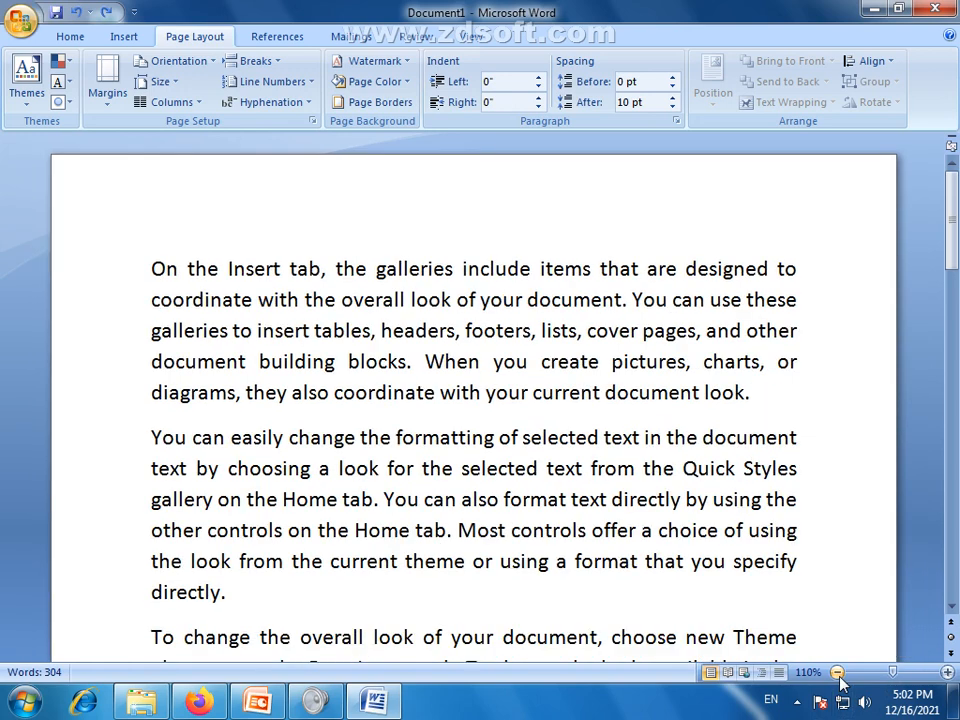
click(838, 674)
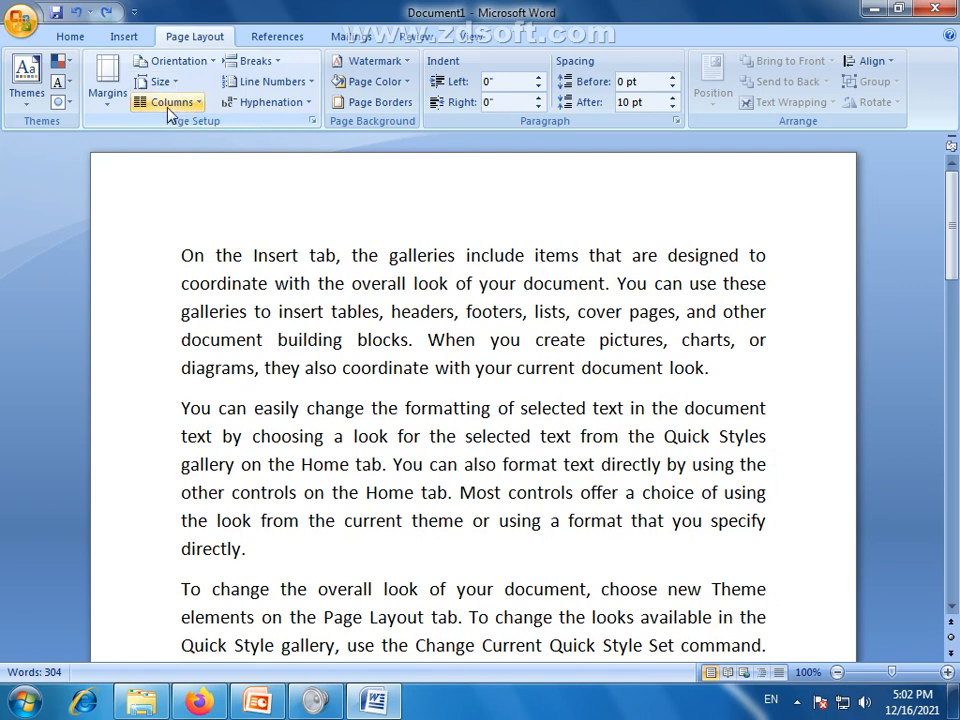
click(800, 702)
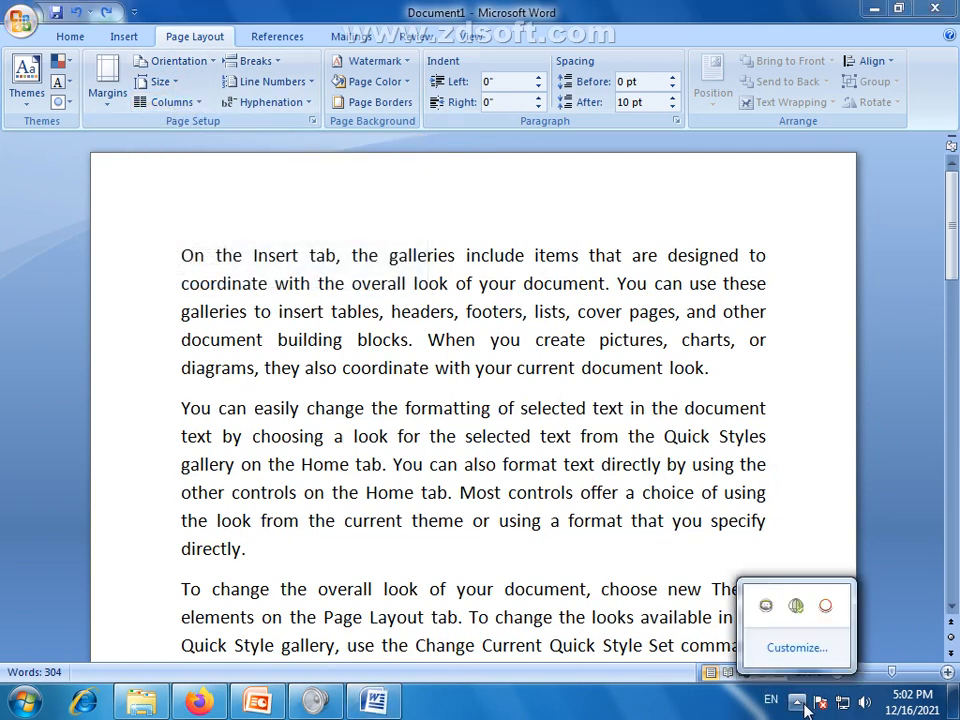
click(804, 704)
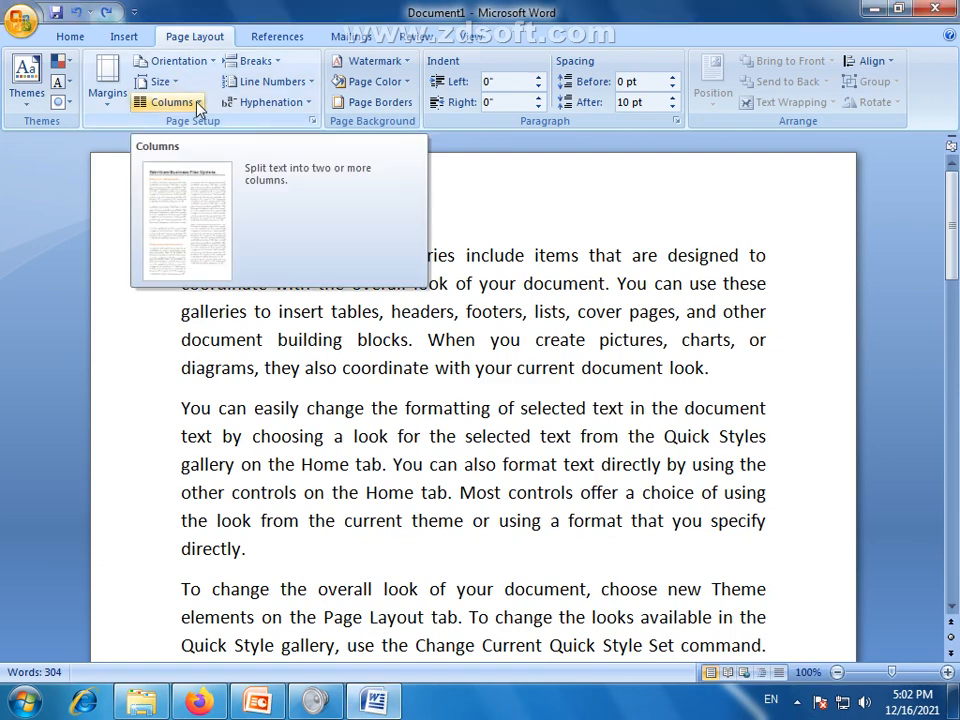
click(347, 266)
drag(957, 248, 958, 123)
click(184, 240)
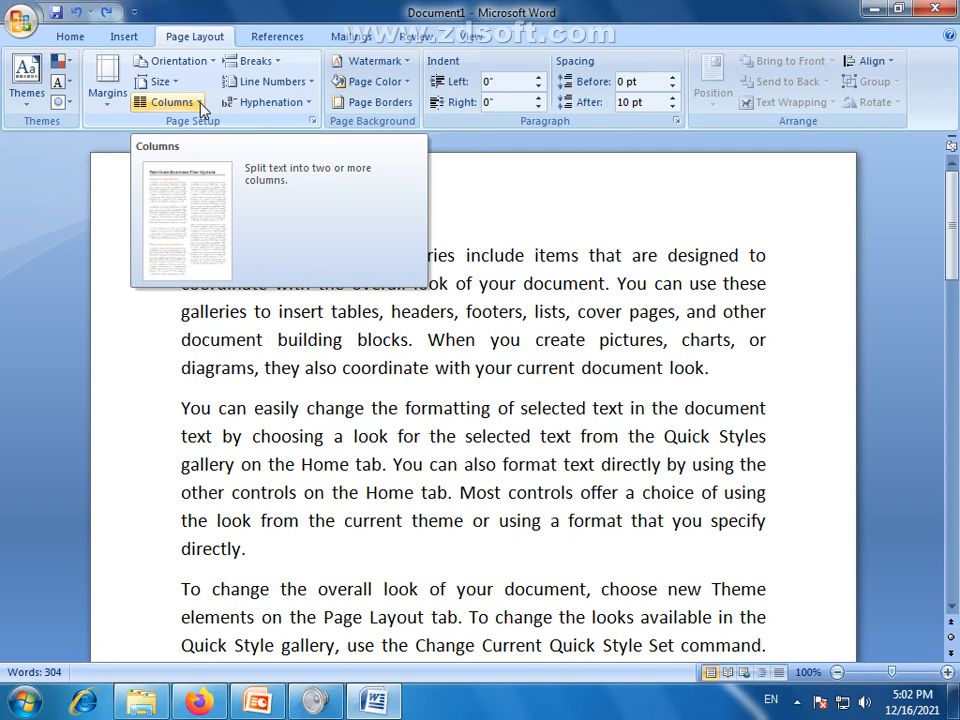
drag(181, 255, 278, 555)
click(238, 340)
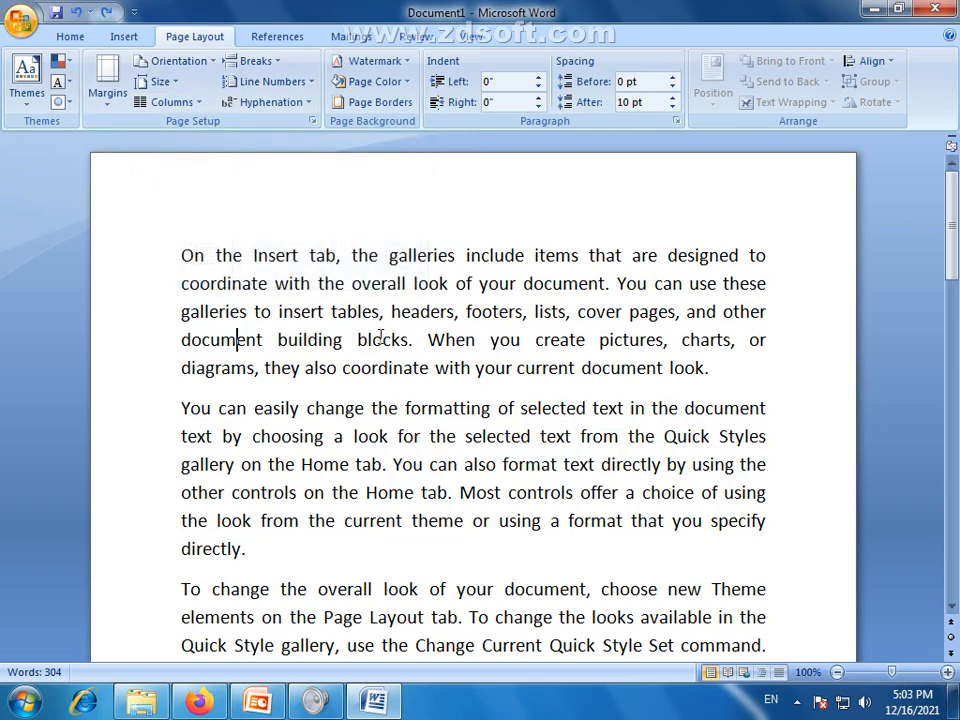
Split the whole document's text into two columns and look through the pages.
click(160, 255)
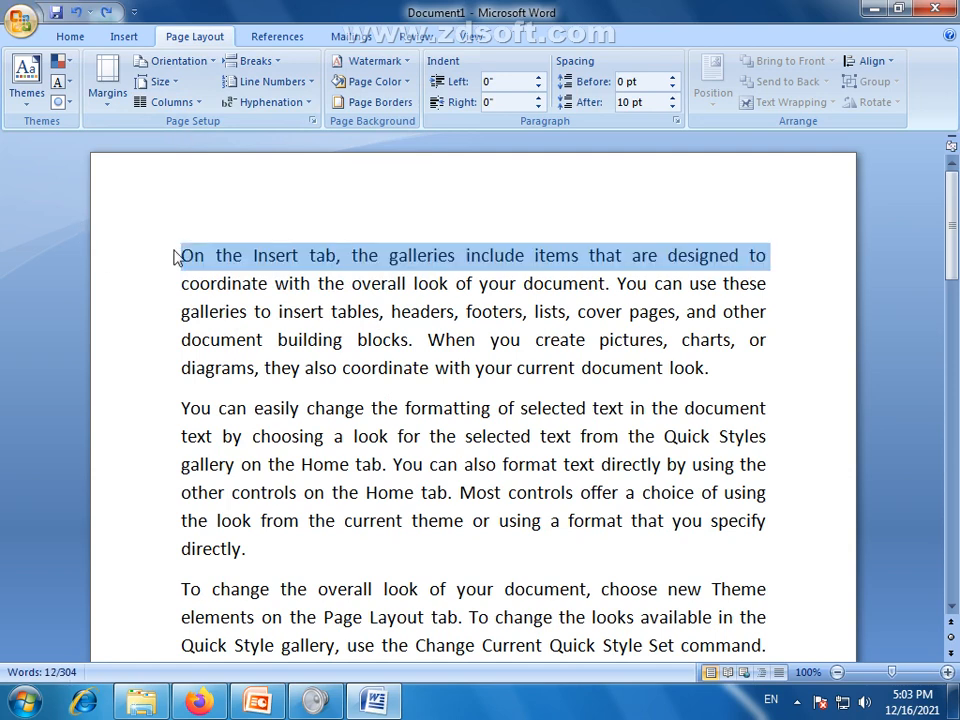
click(178, 256)
click(198, 104)
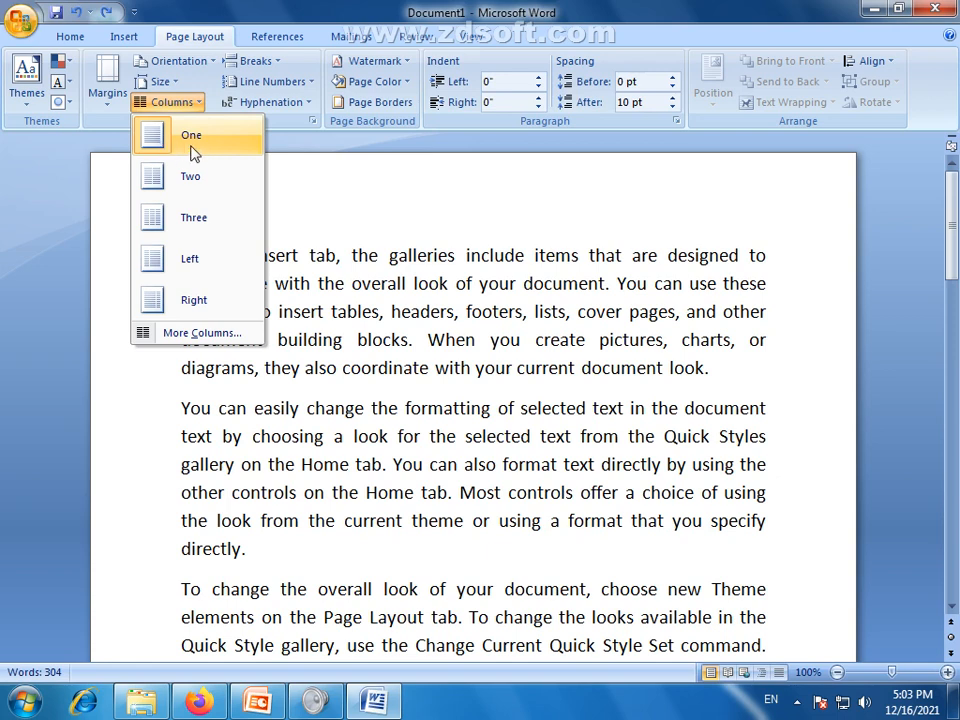
click(176, 180)
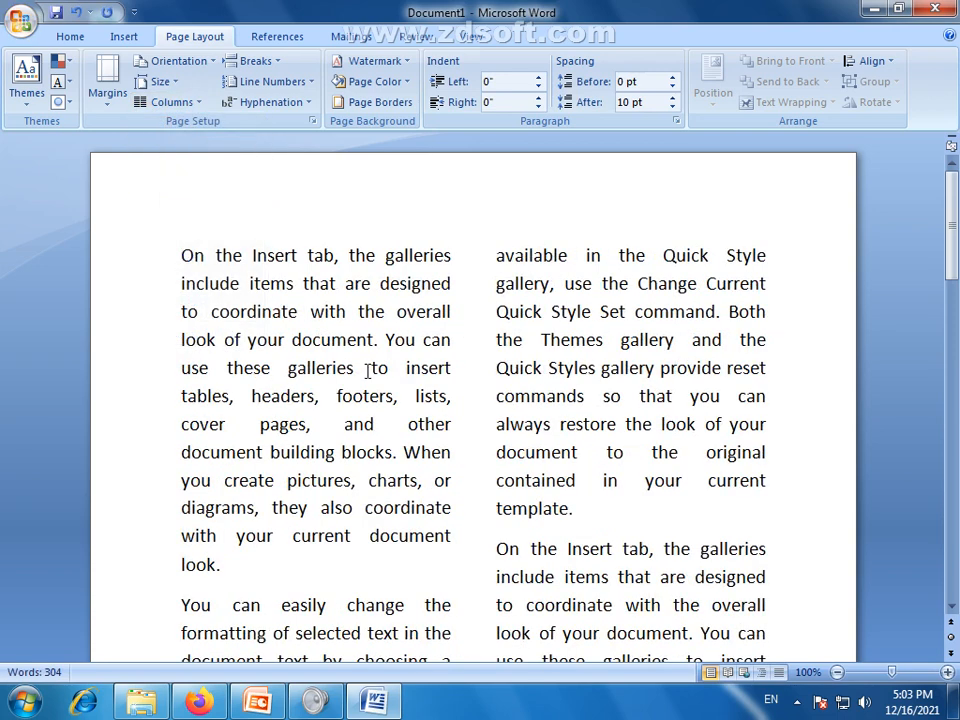
scroll(368, 371, down, 15)
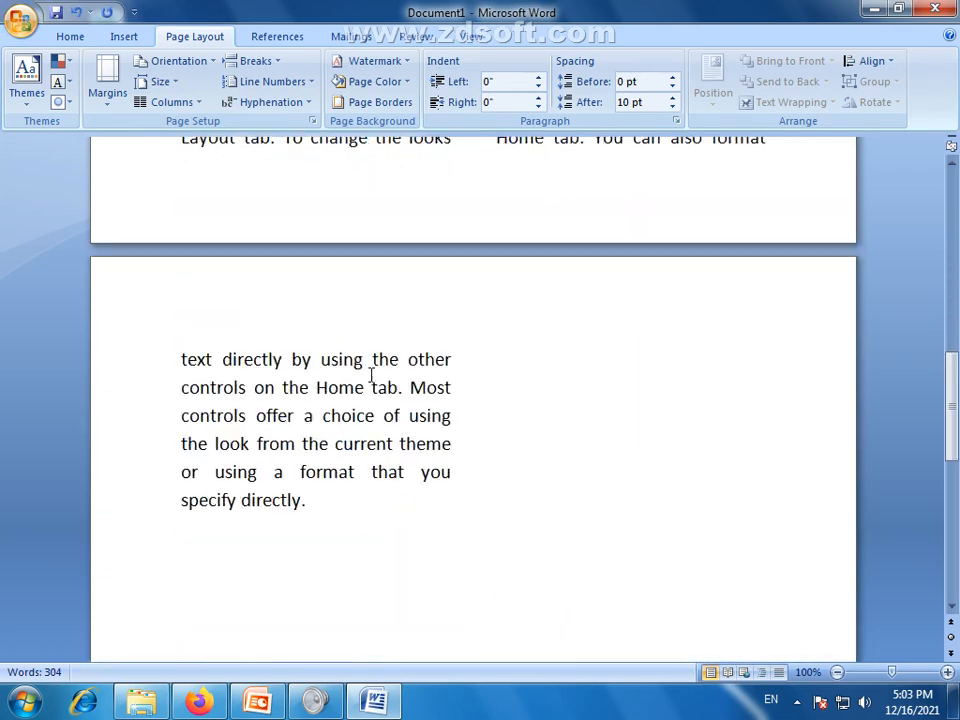
scroll(370, 374, down, 4)
scroll(370, 374, up, 12)
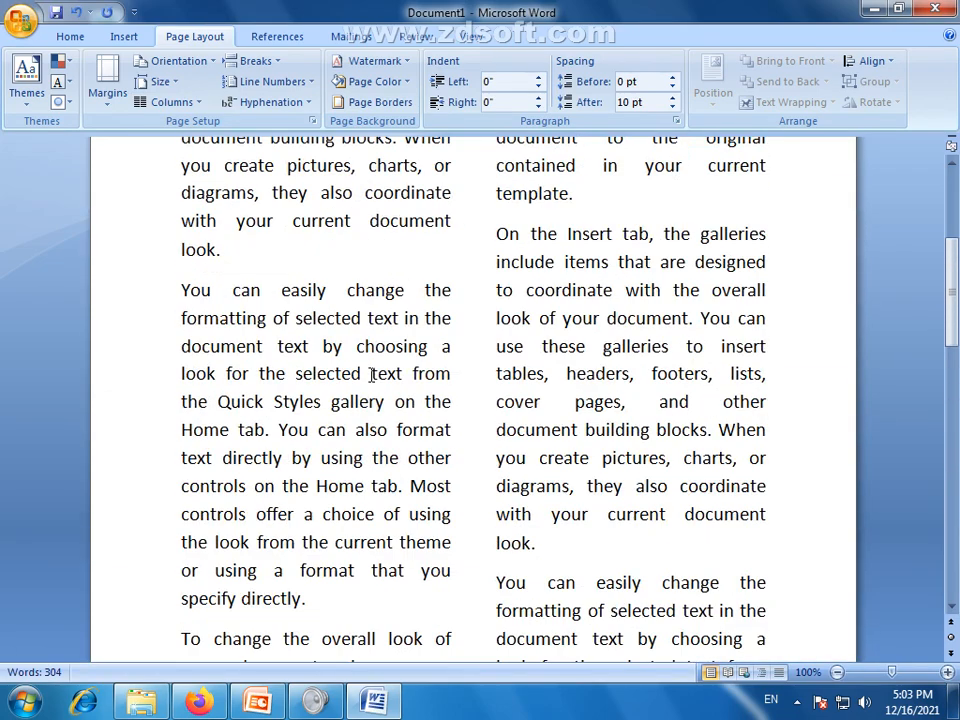
scroll(370, 375, up, 6)
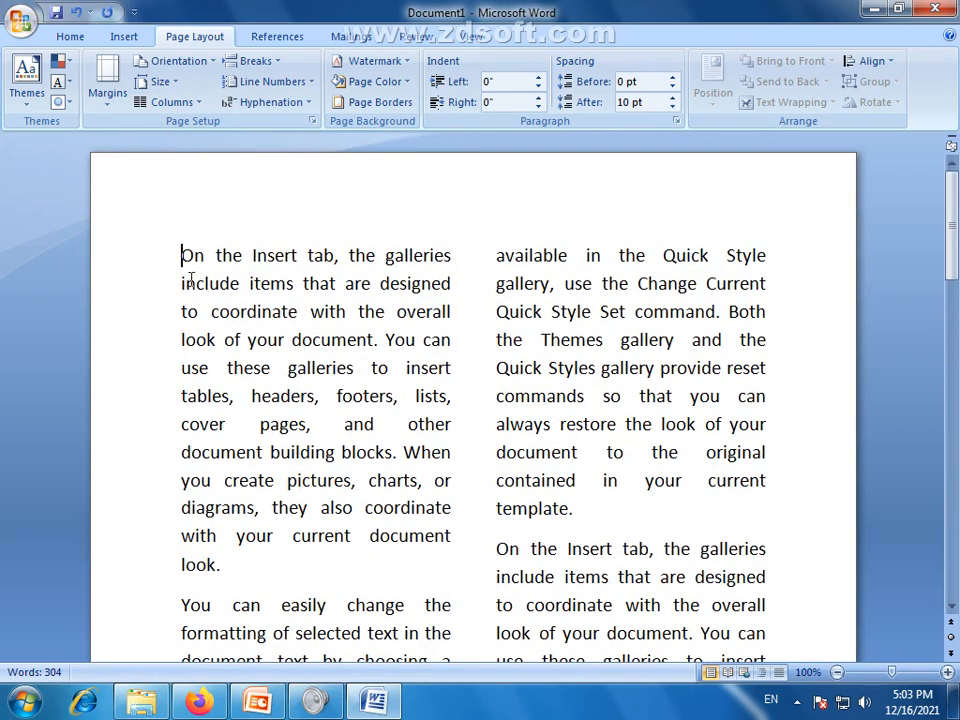
Change the whole document's layout to three columns.
drag(190, 282, 767, 572)
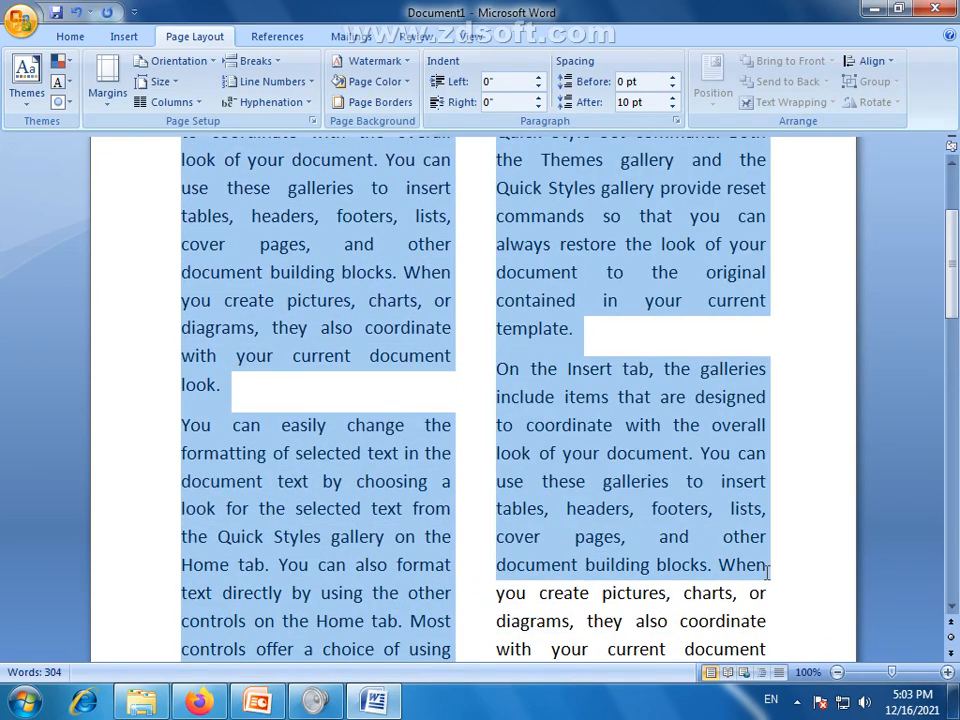
click(767, 572)
scroll(770, 574, up, 3)
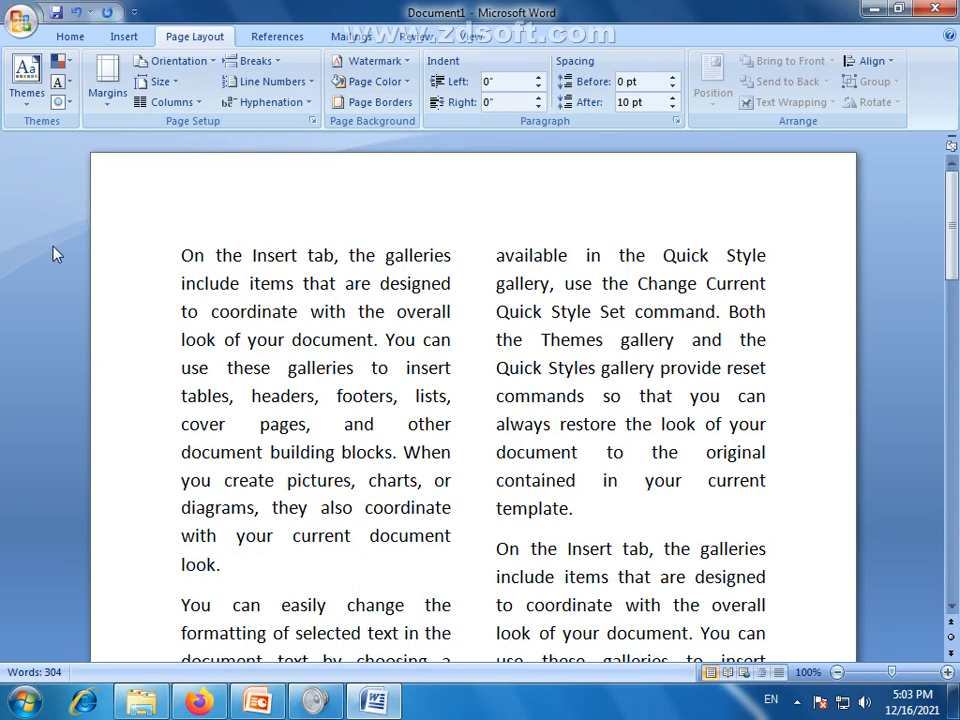
click(171, 251)
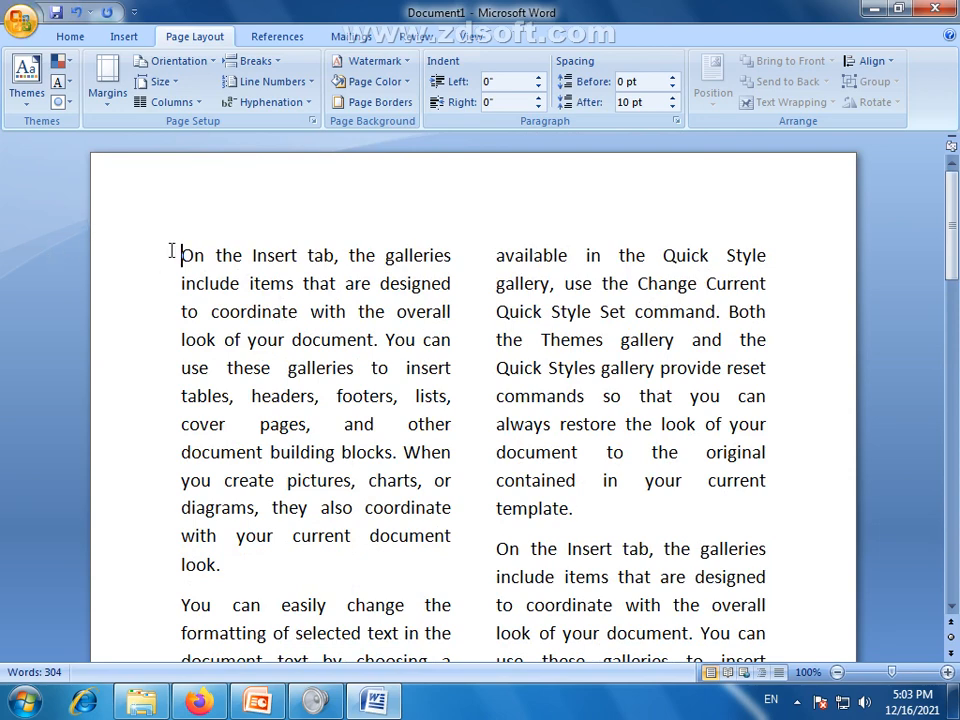
click(190, 102)
click(203, 219)
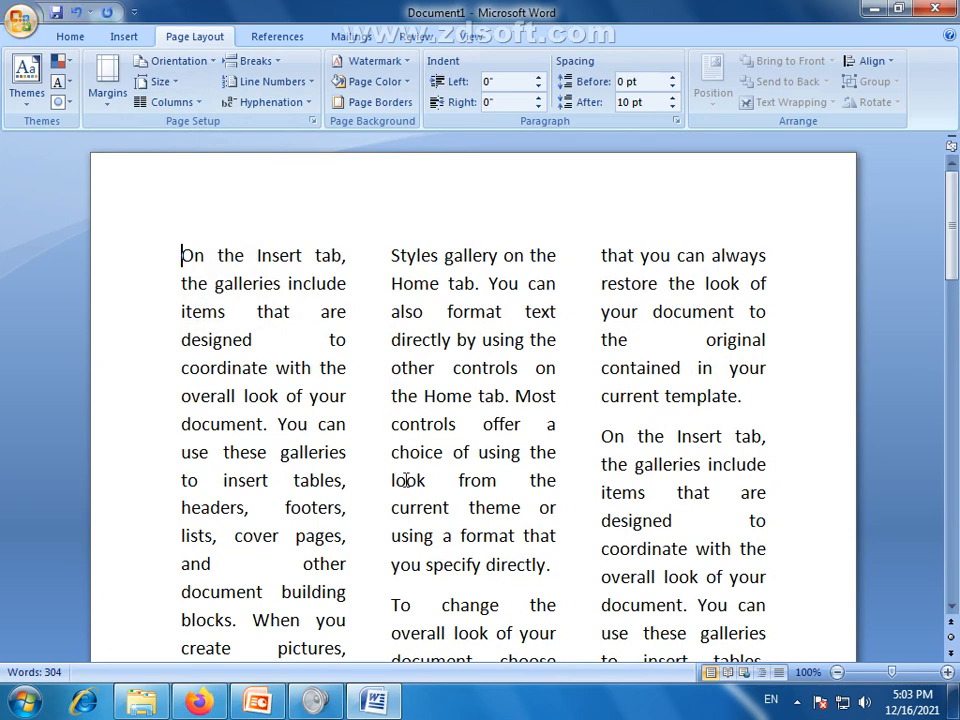
Apply the Left column preset to the document, switch it to the Right preset, and check the page.
click(197, 102)
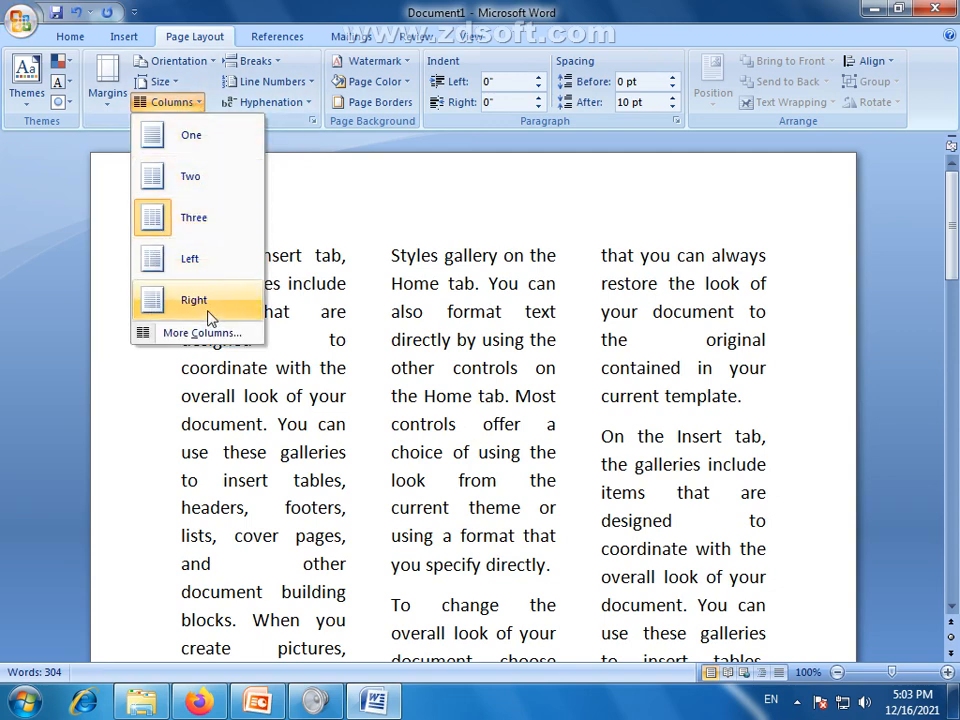
click(178, 262)
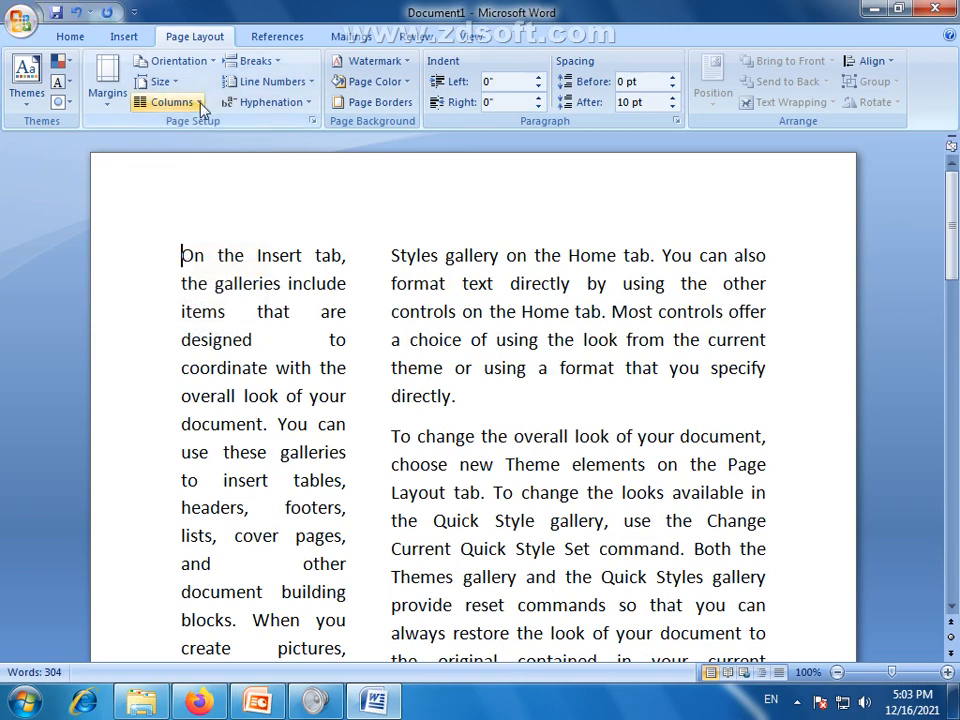
click(172, 102)
click(176, 310)
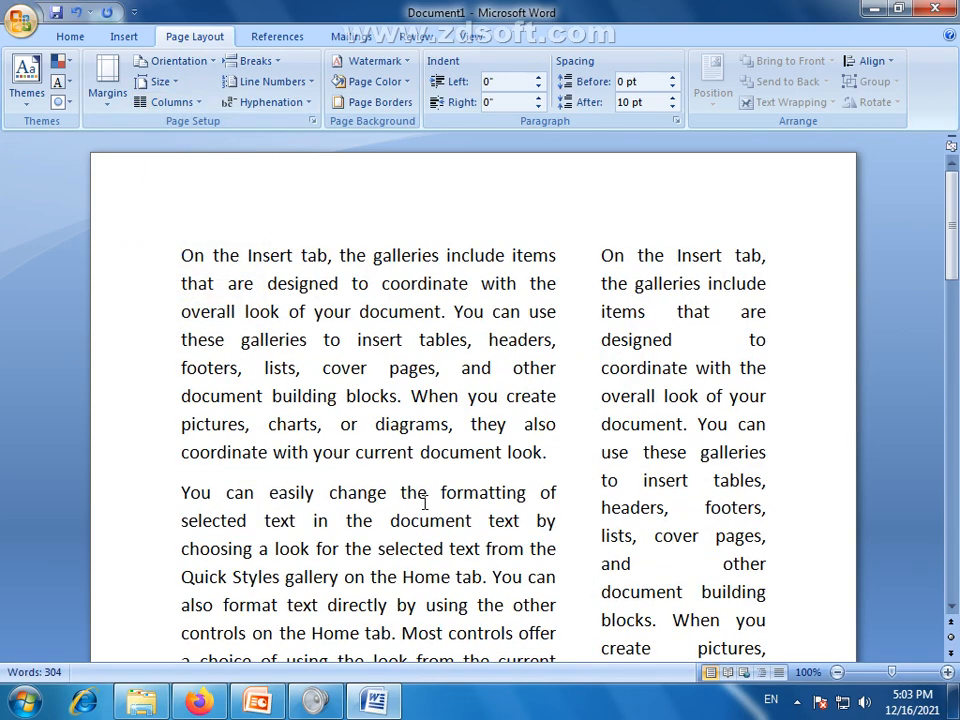
scroll(576, 333, down, 4)
scroll(579, 330, up, 4)
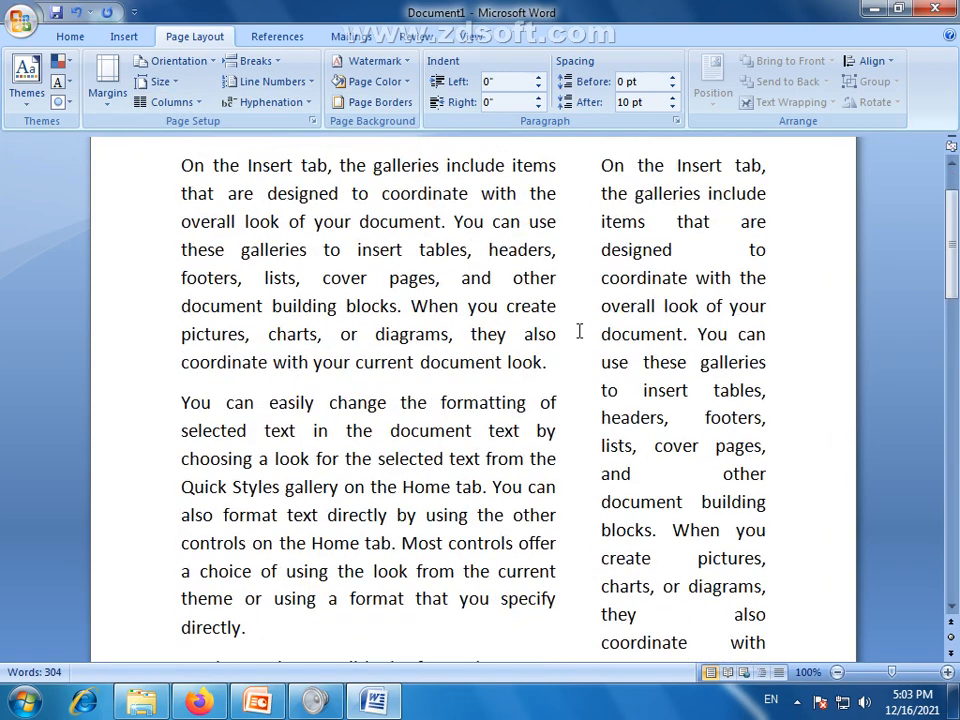
Return the whole document to the One column preset using the Columns dialog.
click(172, 102)
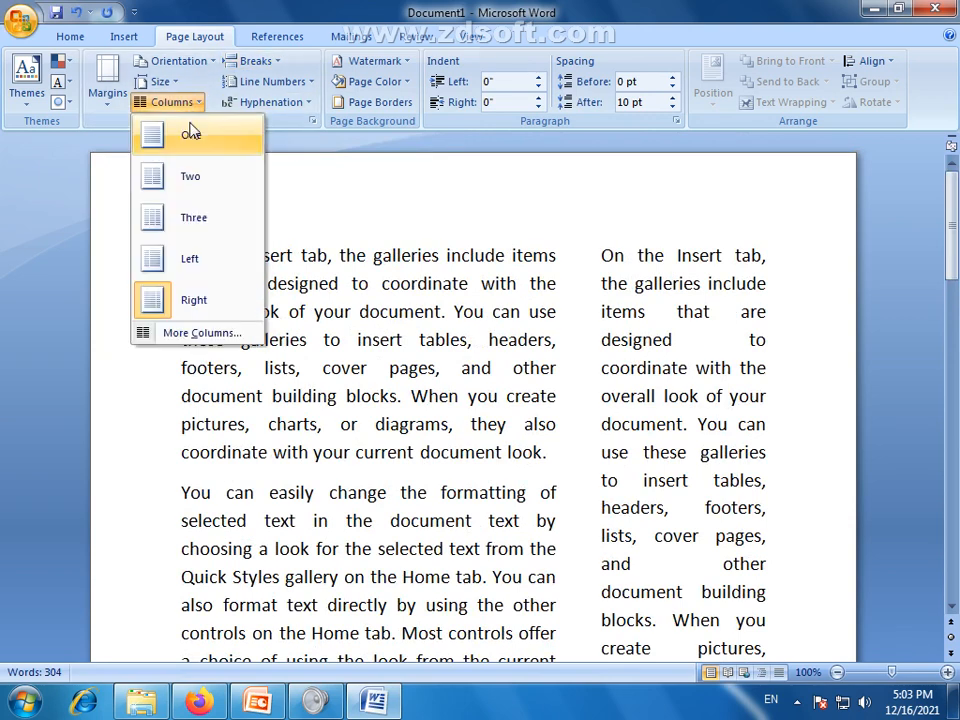
click(205, 334)
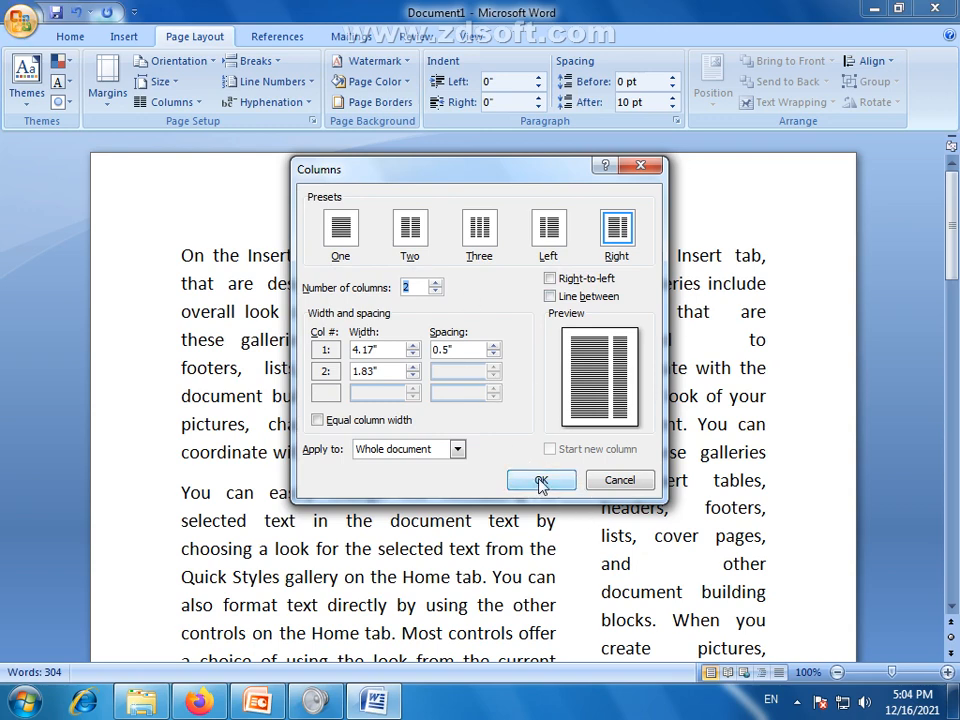
click(345, 228)
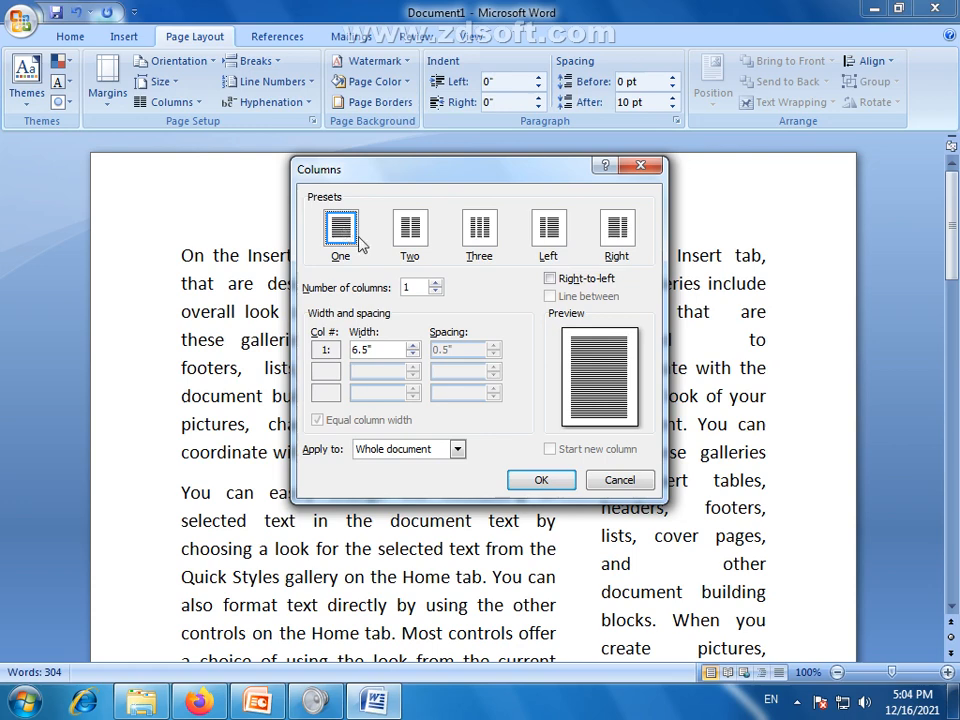
click(546, 486)
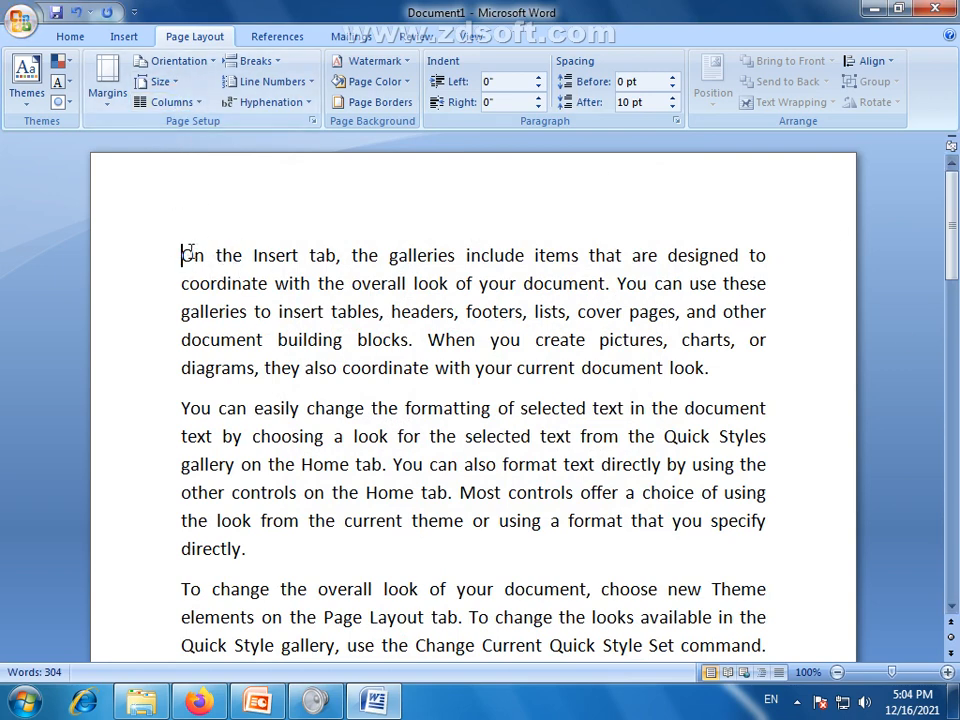
drag(185, 255, 725, 362)
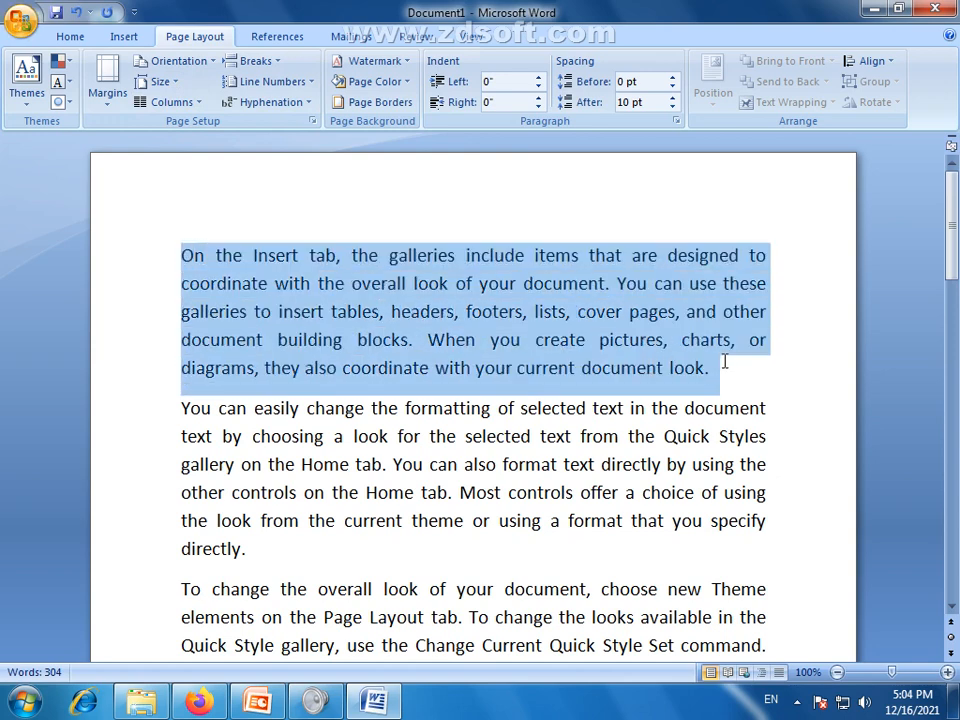
drag(182, 407, 288, 552)
click(387, 501)
click(517, 441)
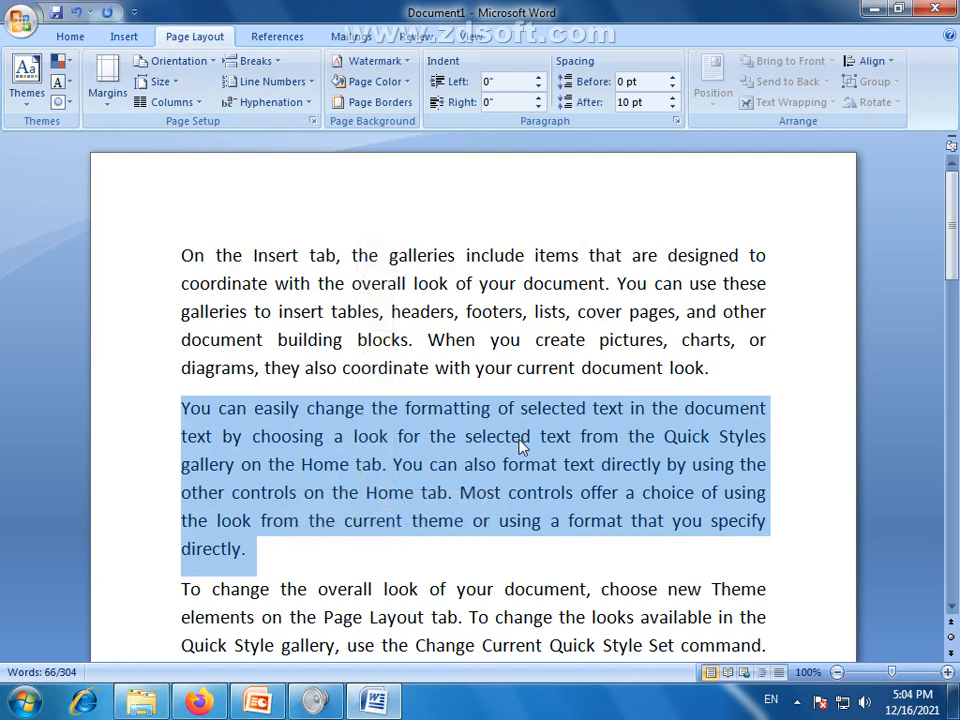
click(465, 458)
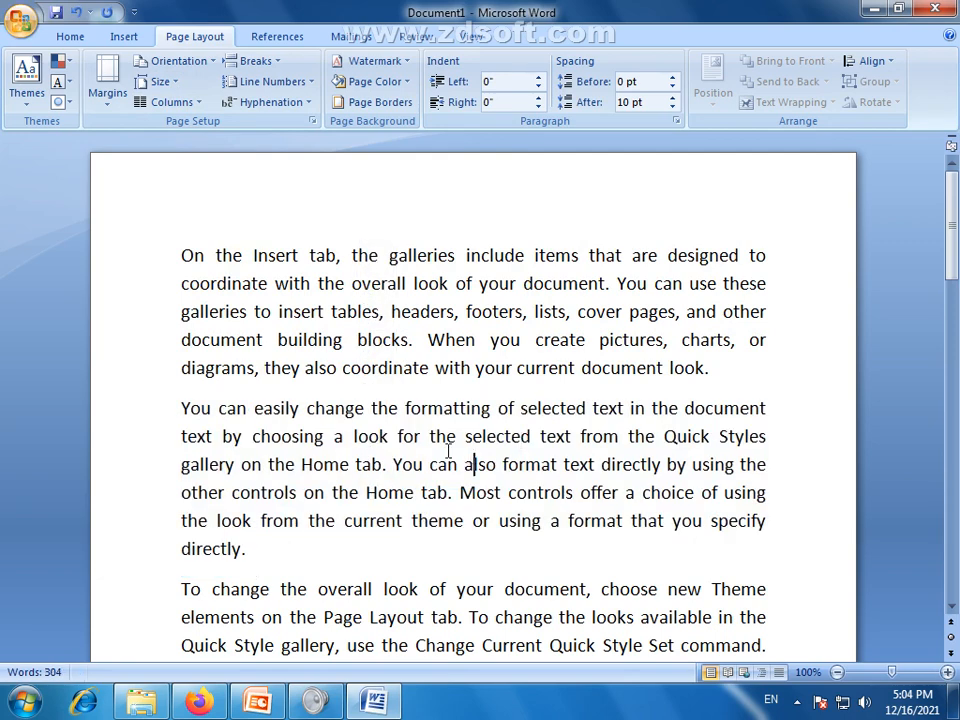
click(724, 374)
drag(270, 548, 176, 401)
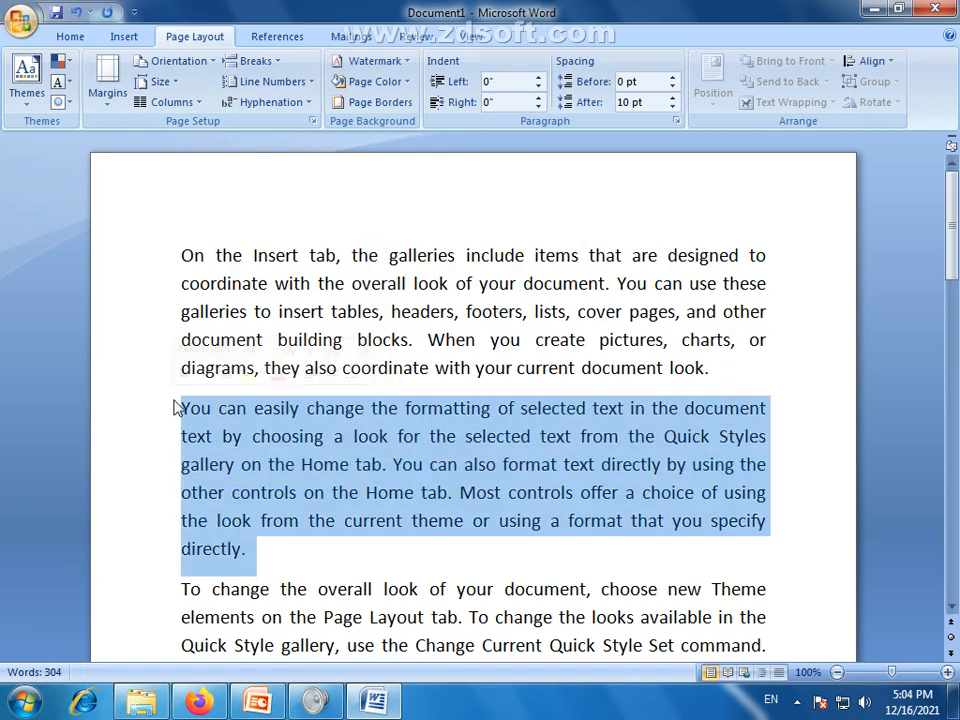
click(361, 283)
drag(716, 368, 172, 267)
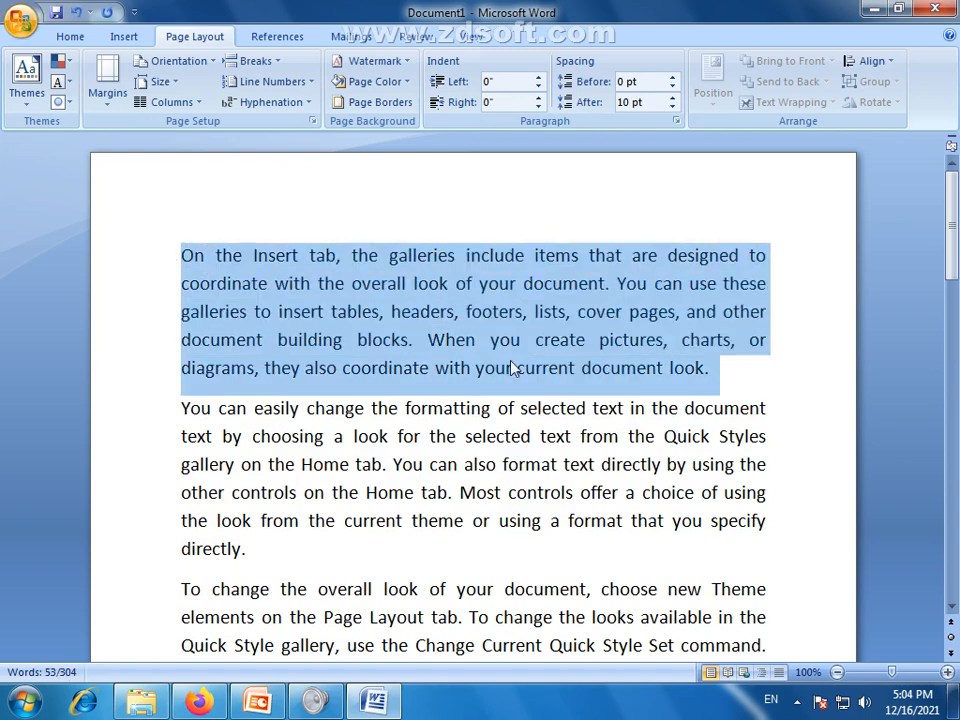
click(447, 341)
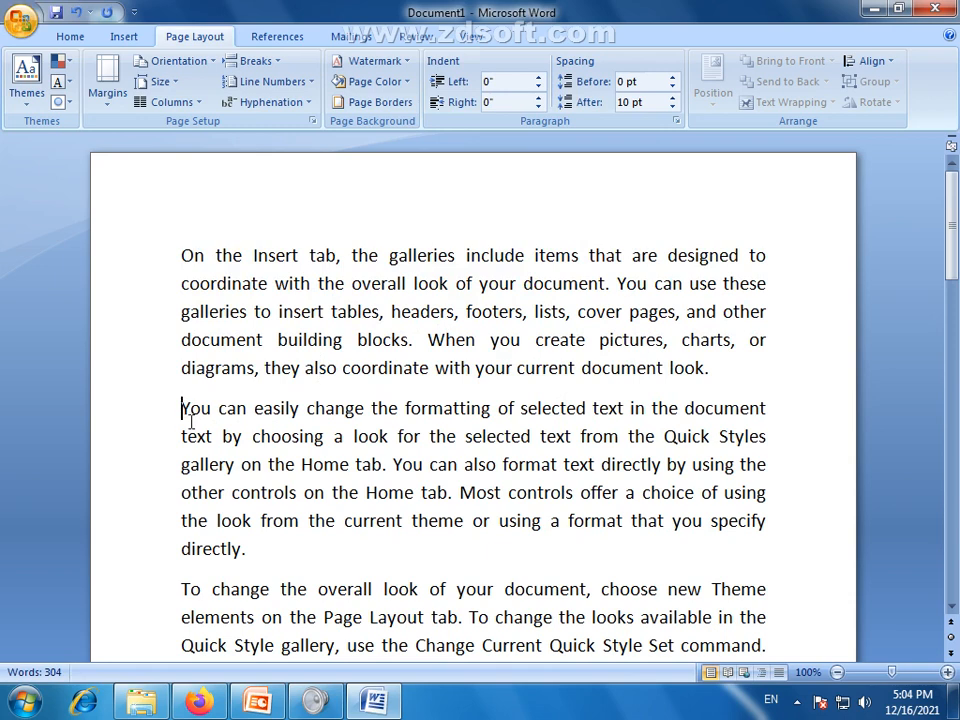
drag(191, 422, 252, 555)
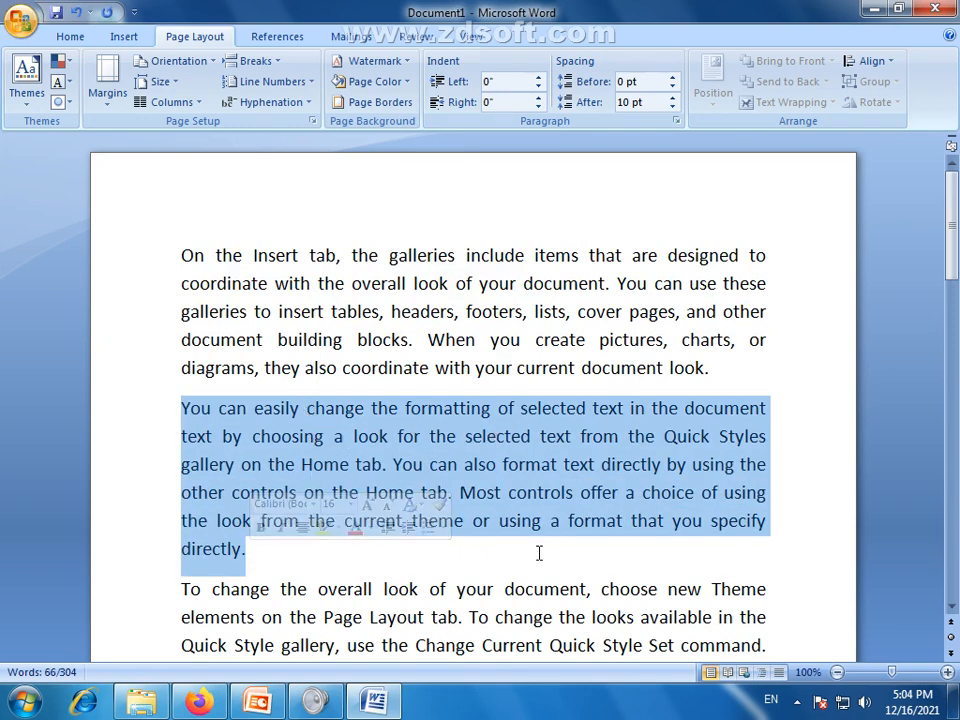
click(572, 343)
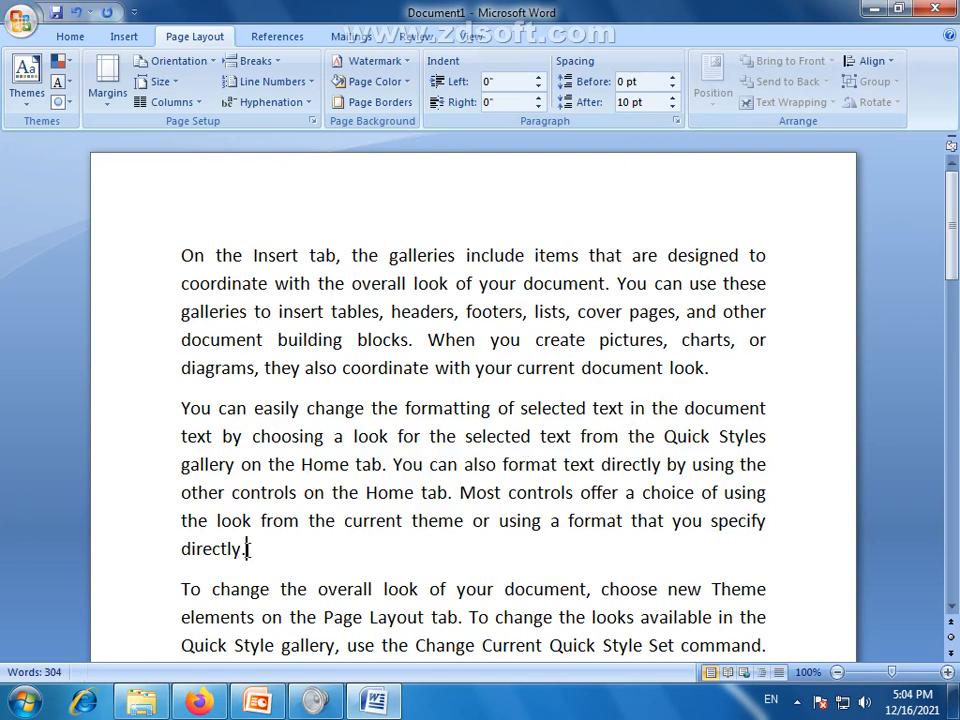
Lay out only the second paragraph, "You can easily change the formatting", in two columns, and switch it to three columns.
drag(247, 549, 184, 409)
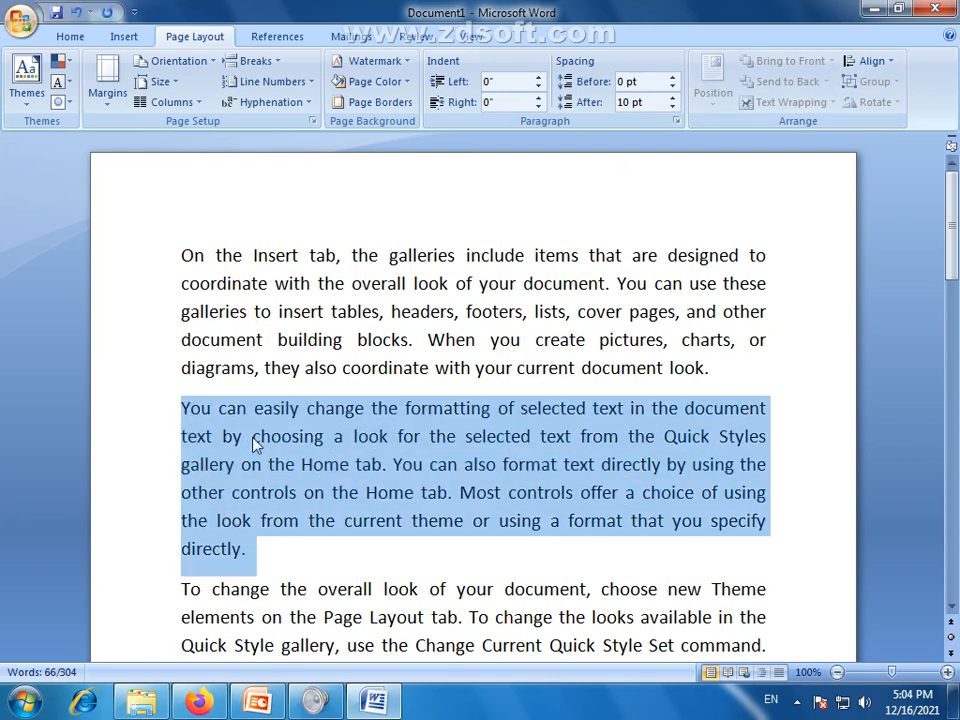
click(178, 102)
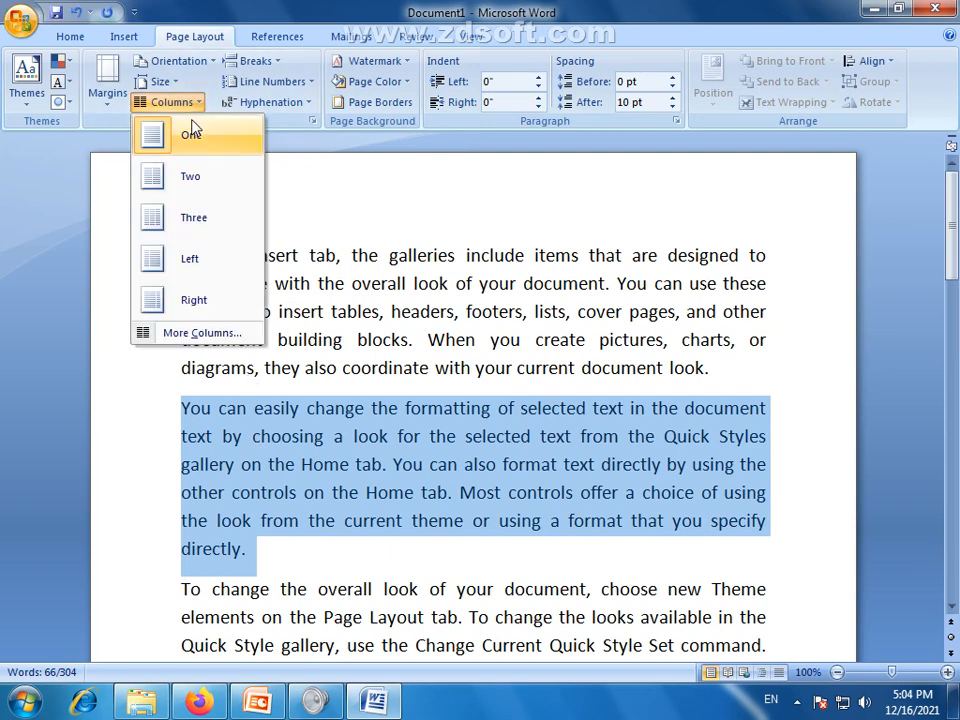
click(189, 180)
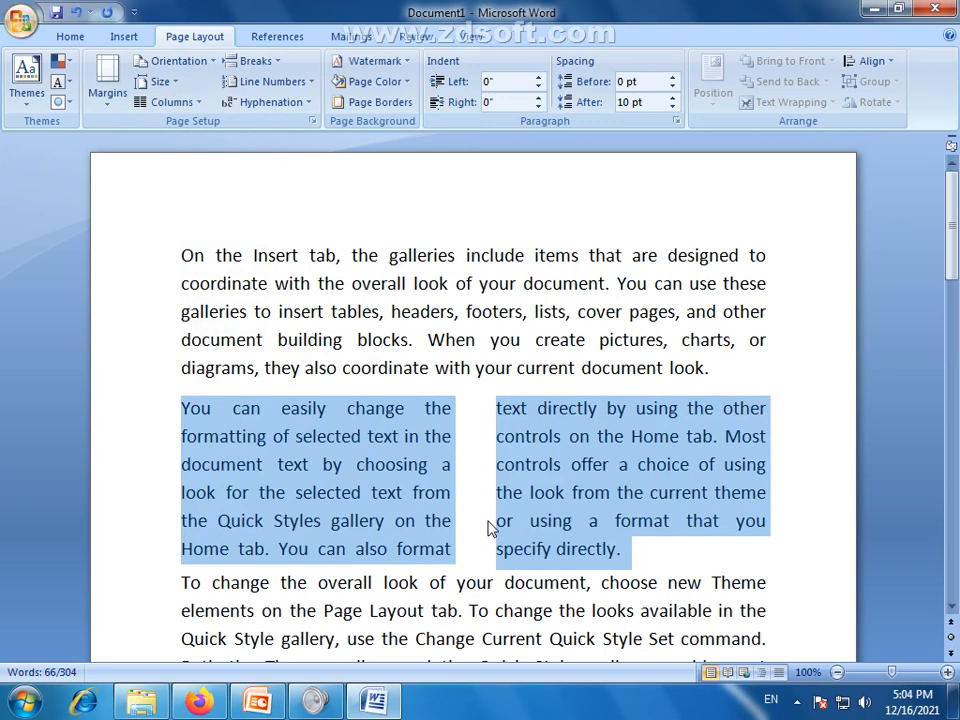
click(172, 102)
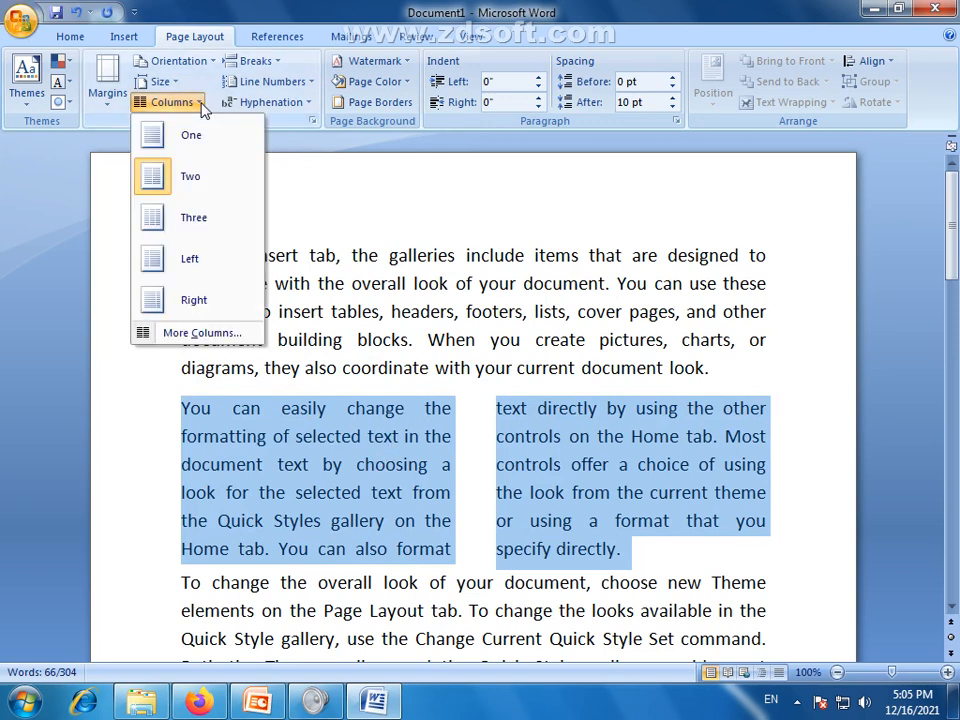
click(201, 214)
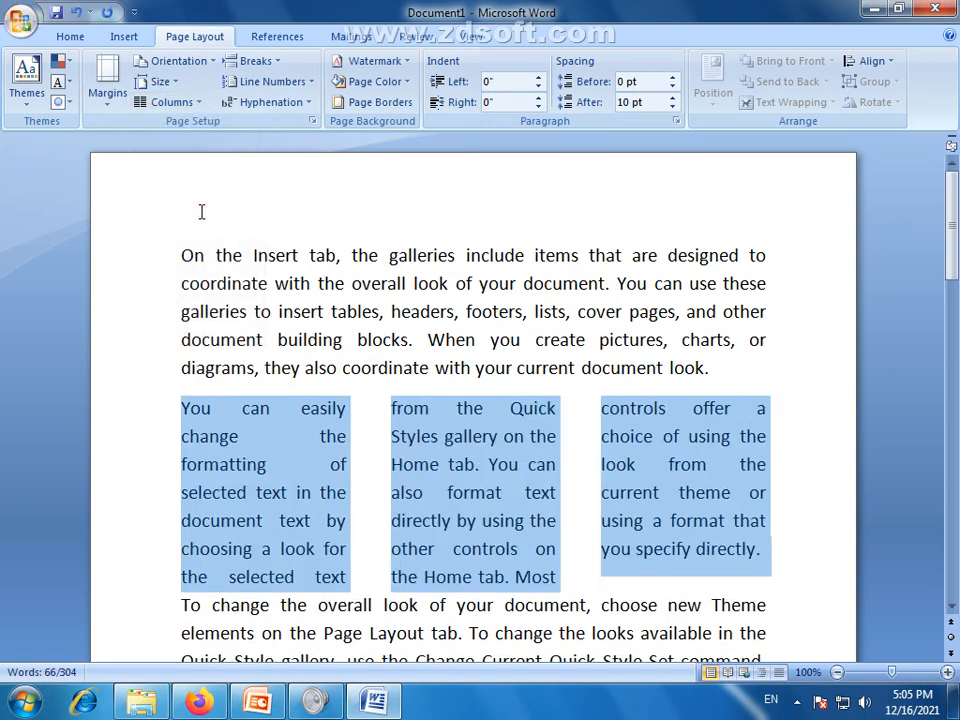
click(448, 466)
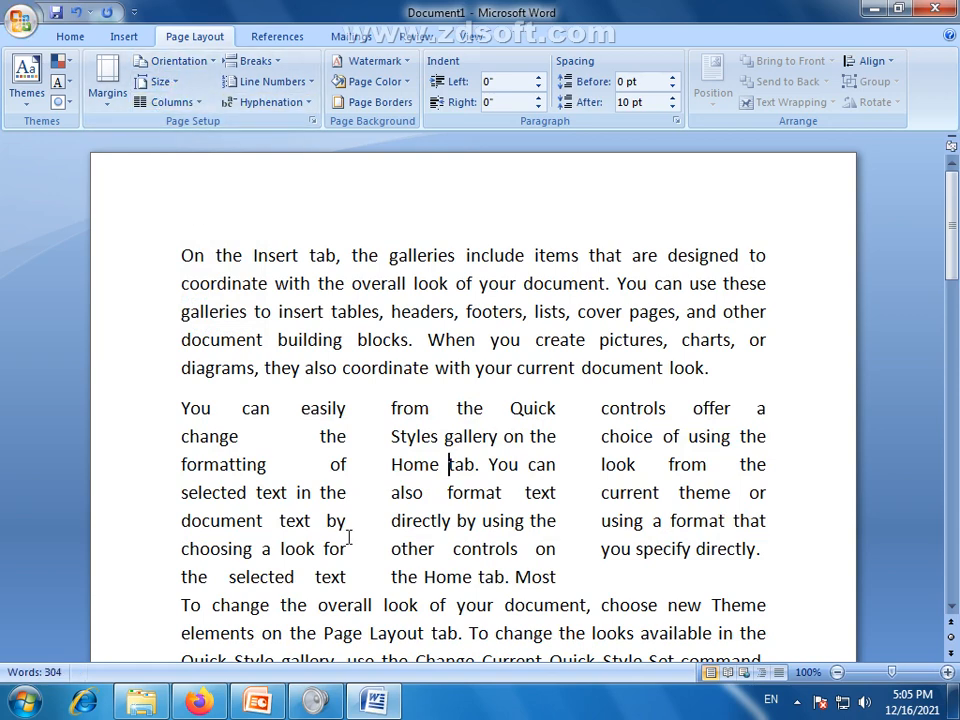
Undo the three-column and two-column layouts of the second paragraph and place the cursor at the paragraph's end.
key(ctrl+z)
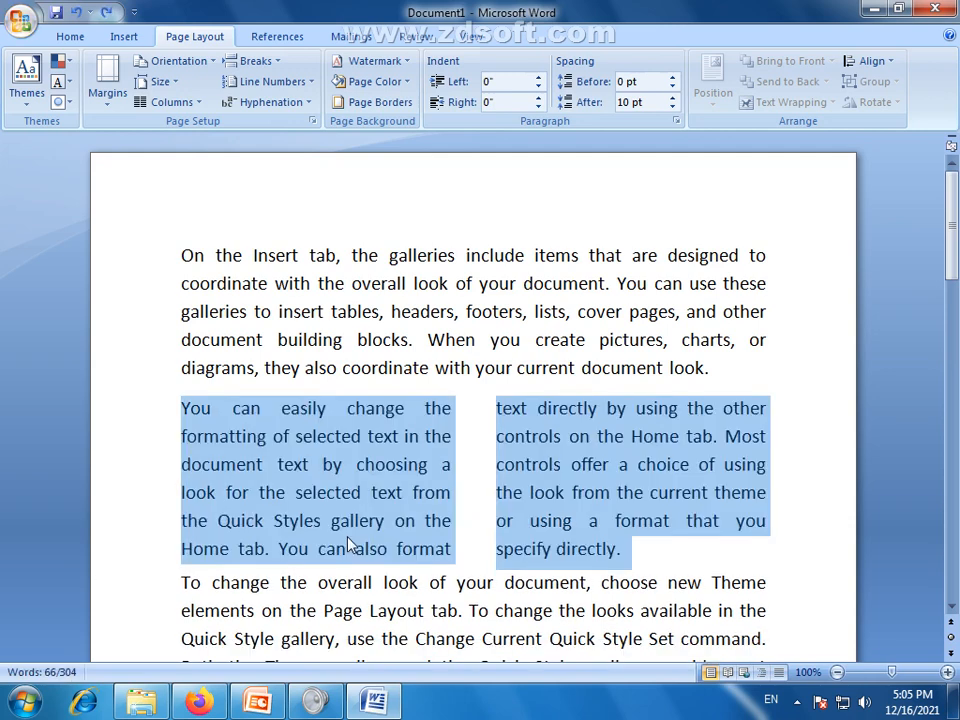
key(ctrl+z)
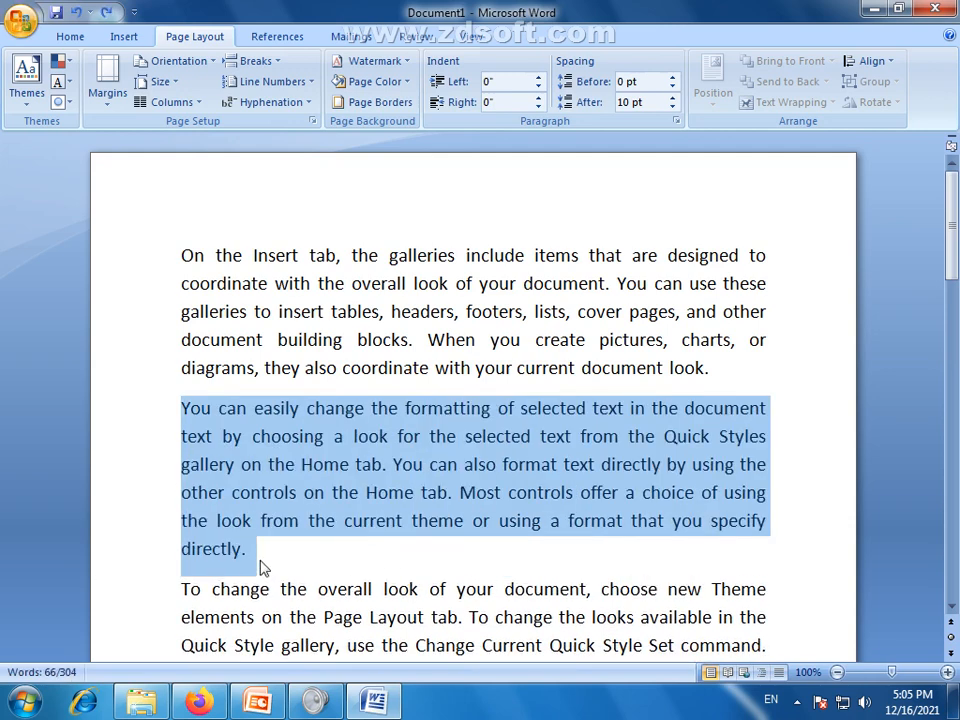
click(427, 554)
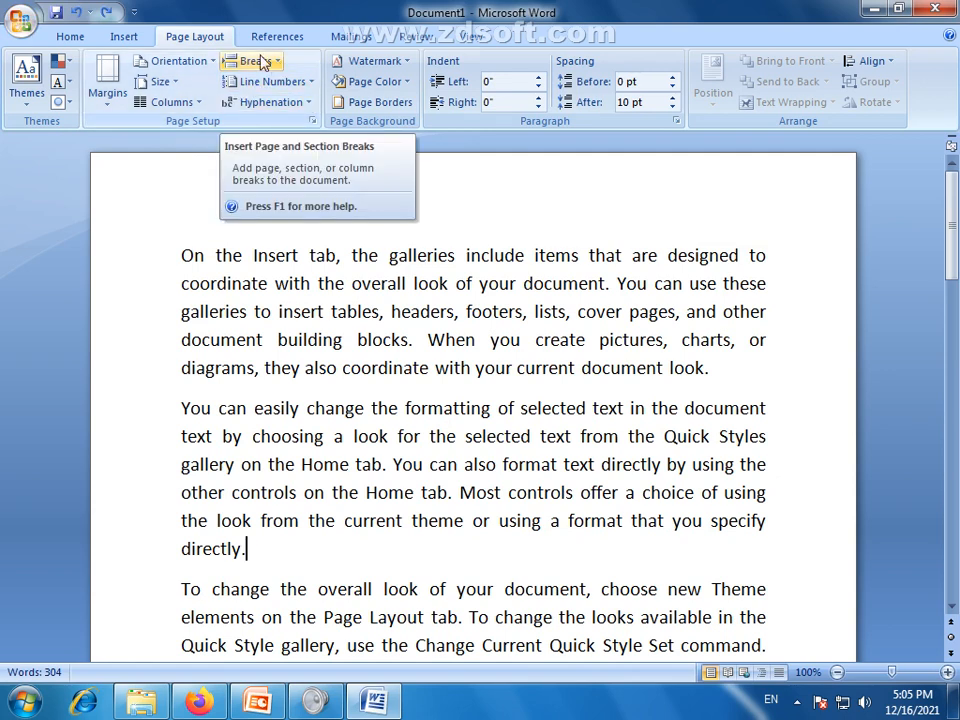
Examine where the Page Break command is offered and which page and section break types are available.
click(124, 37)
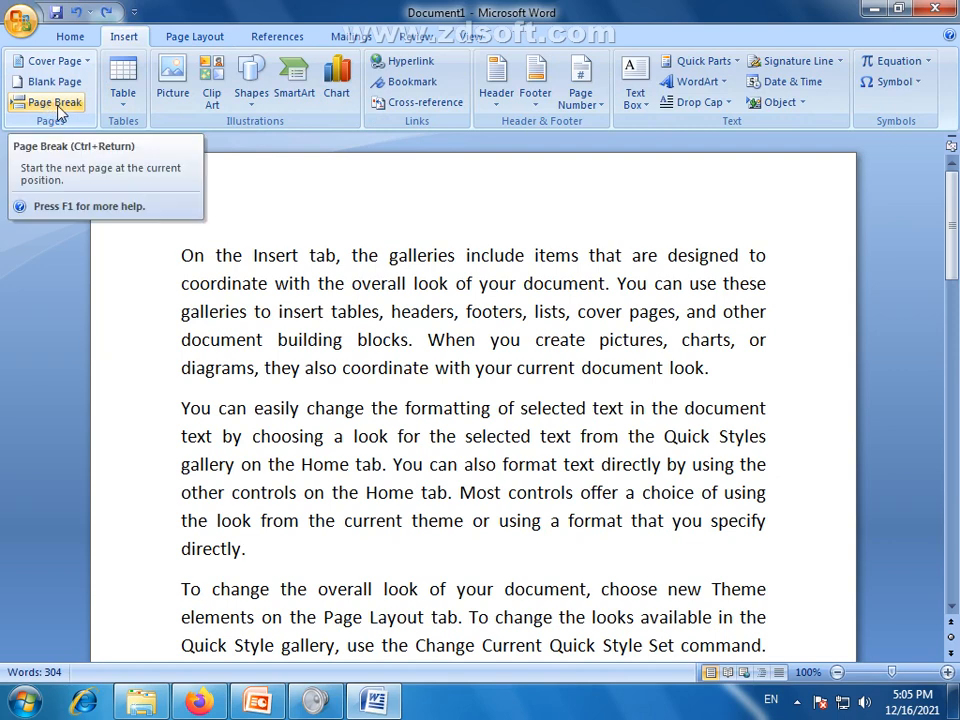
click(194, 38)
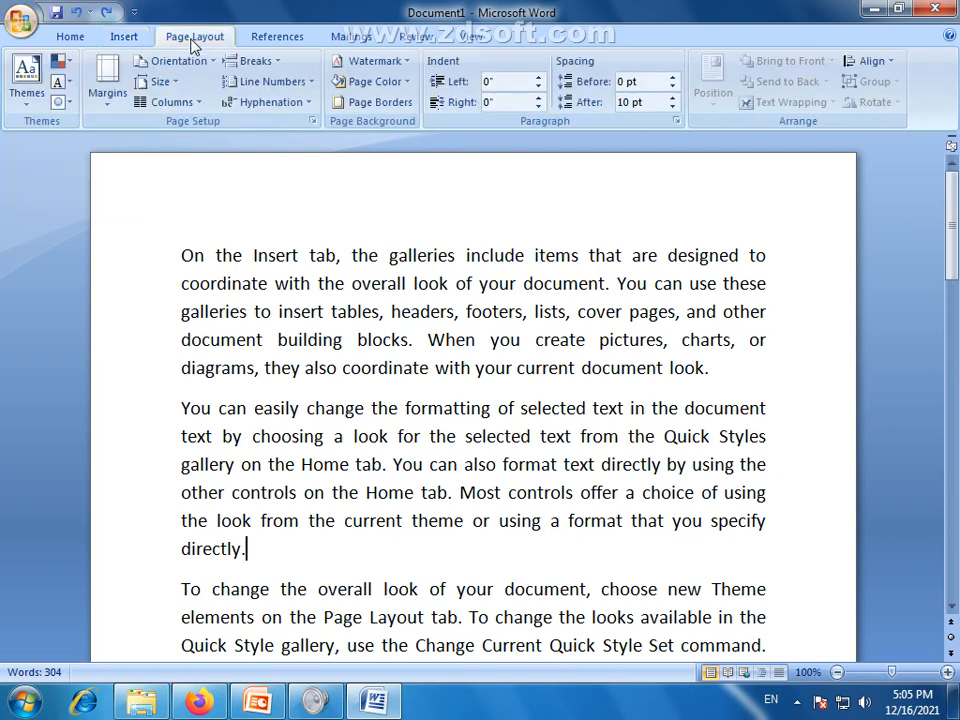
click(279, 66)
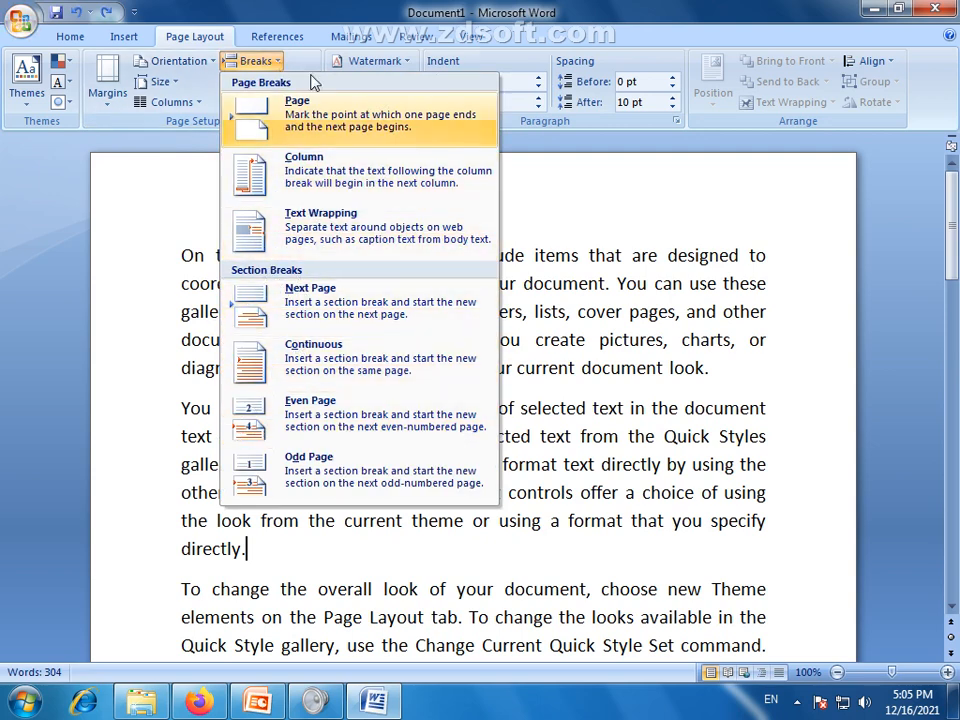
click(569, 467)
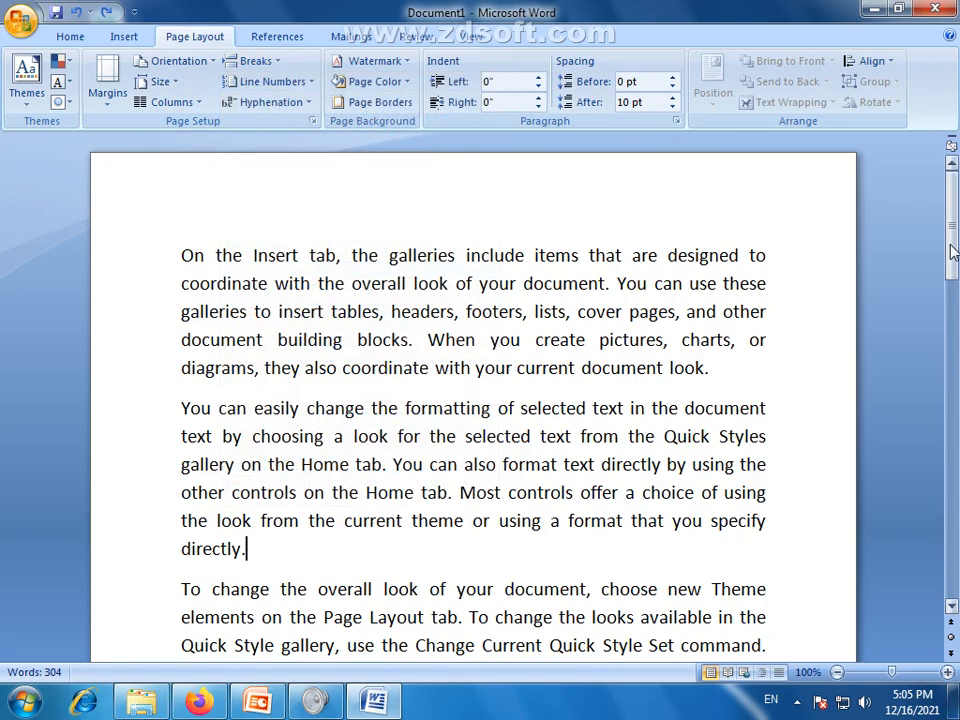
drag(952, 252, 958, 225)
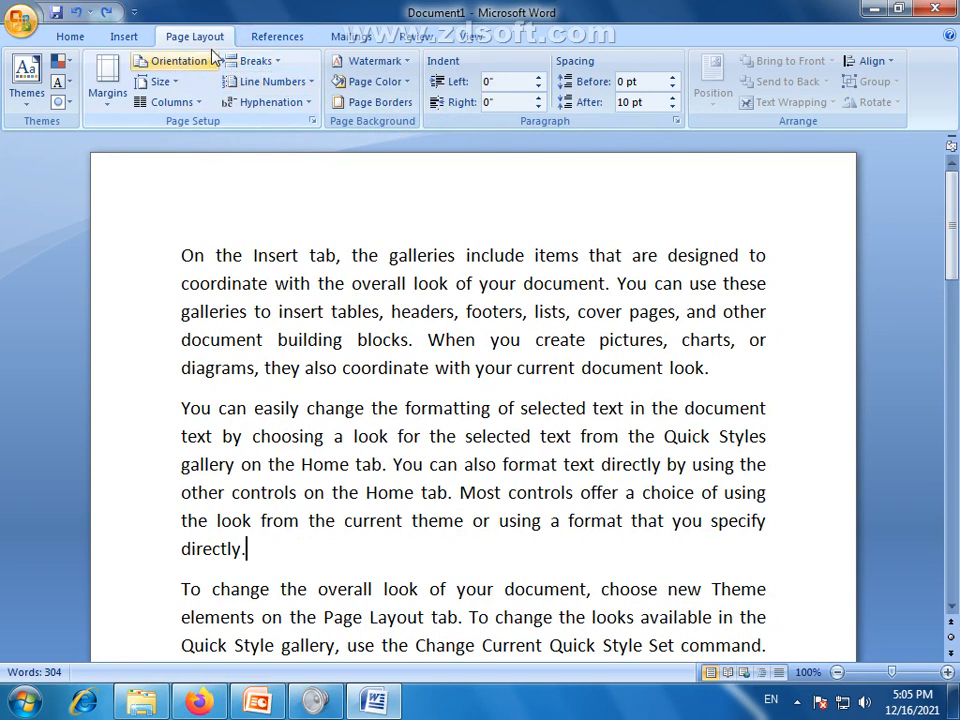
click(270, 64)
click(281, 68)
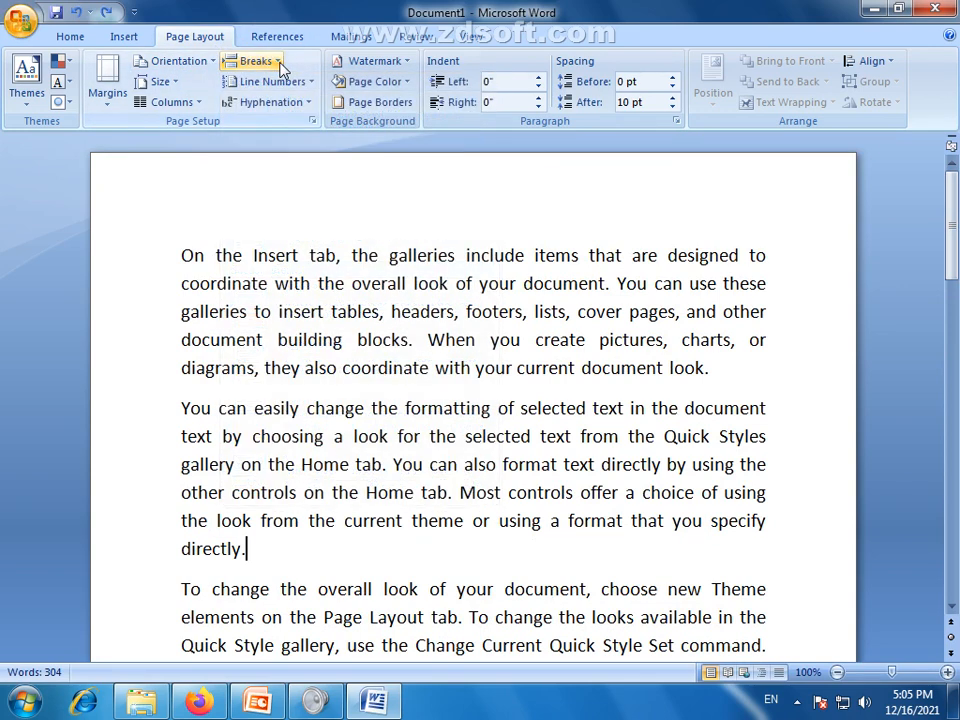
Insert a page break after the second paragraph, check the first page, and undo the break.
scroll(293, 412, down, 2)
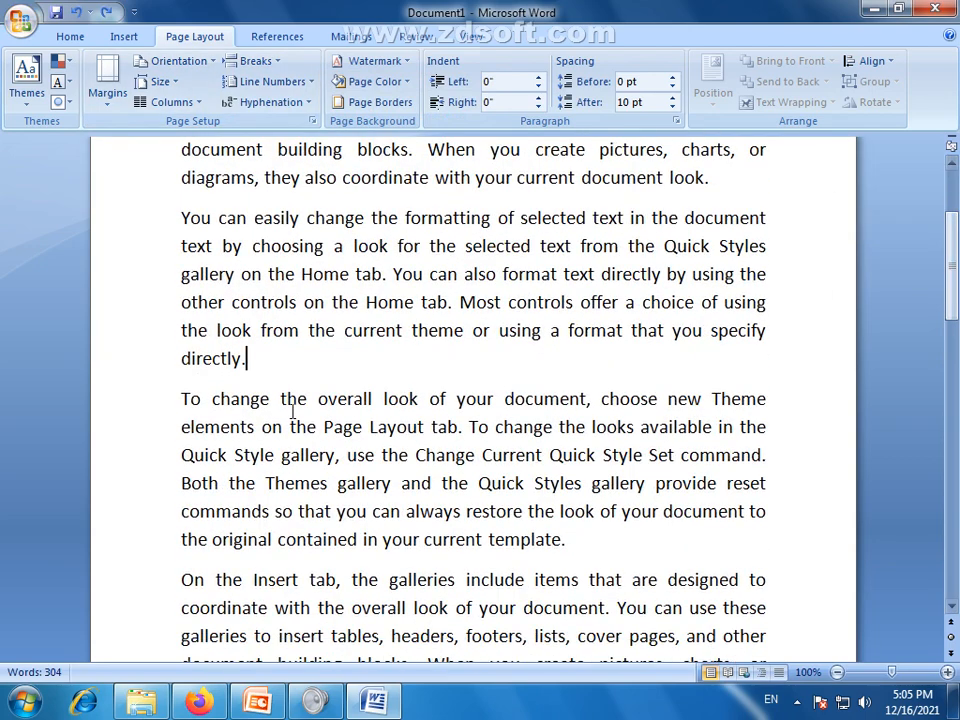
click(274, 62)
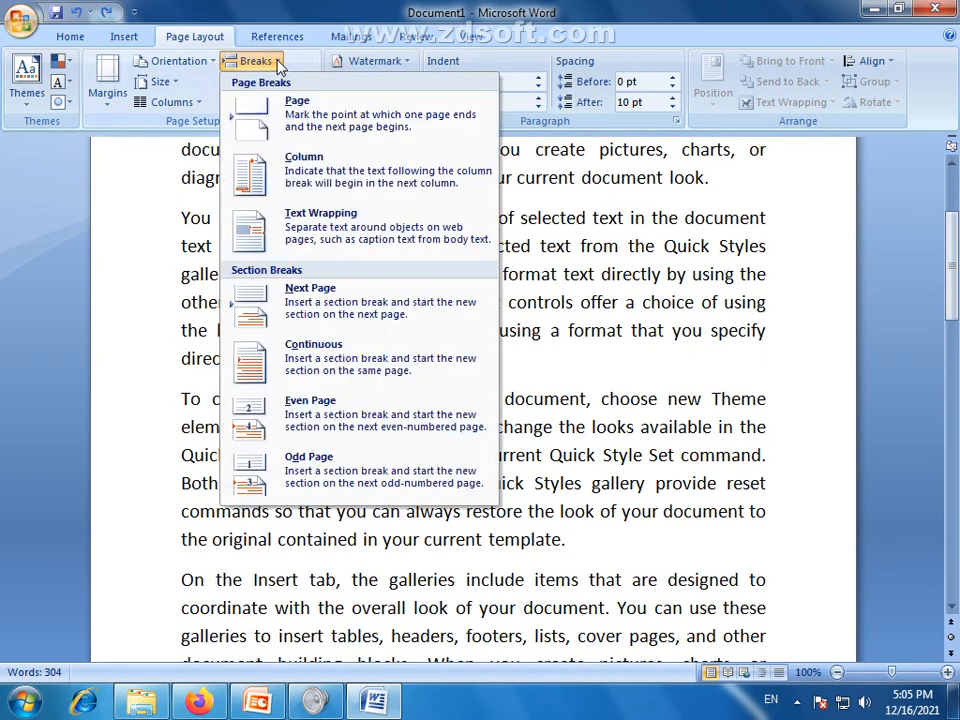
click(280, 123)
scroll(336, 405, up, 5)
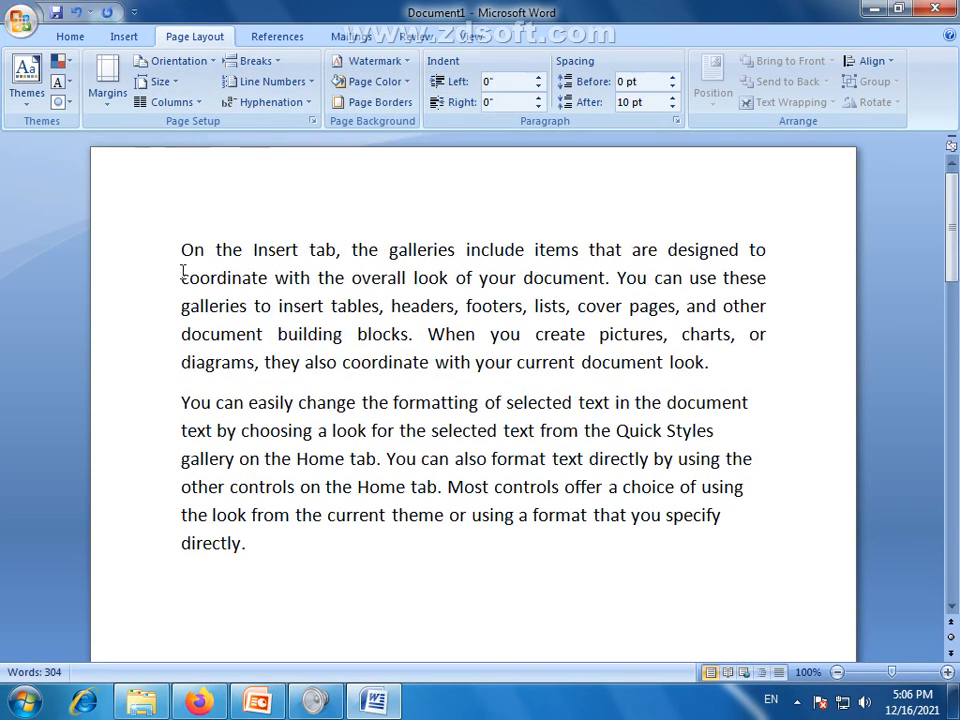
click(125, 38)
click(205, 38)
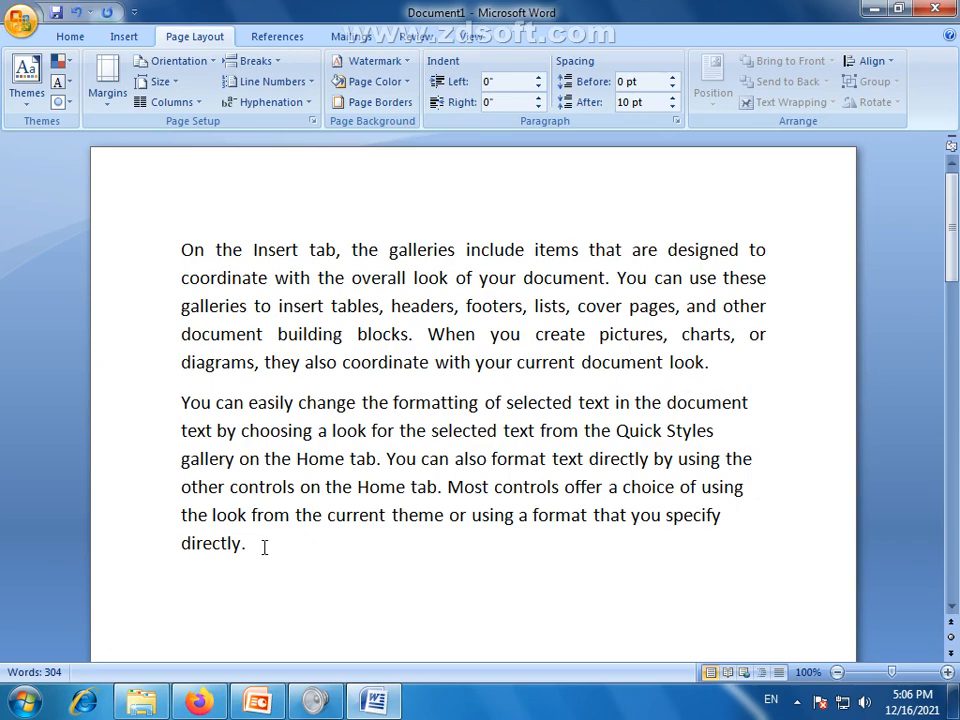
key(ctrl+z)
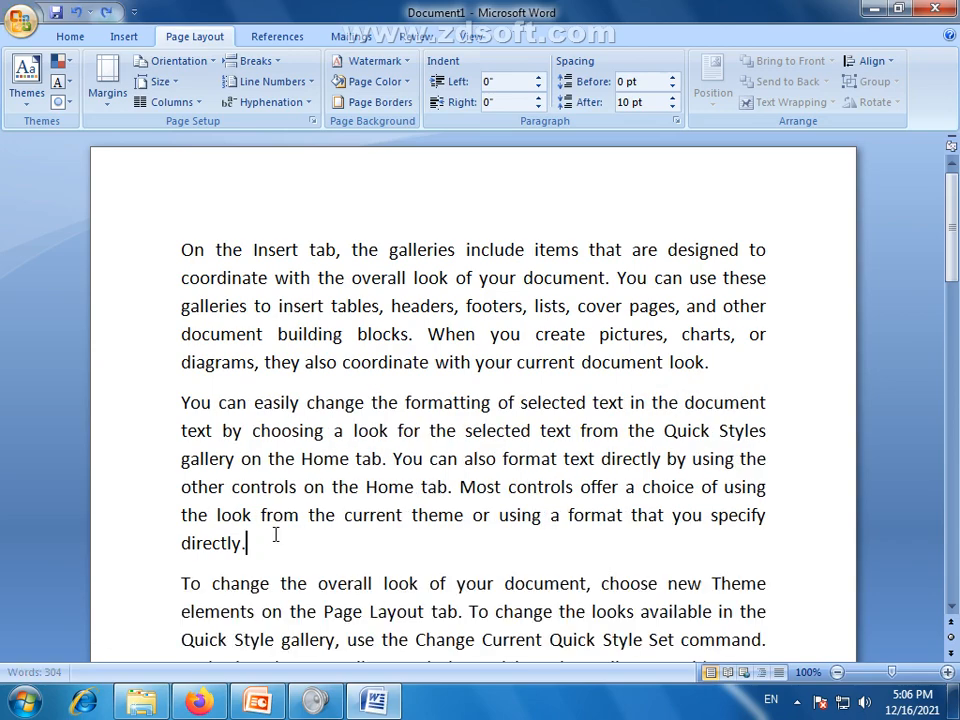
Insert a page break at the end of the second paragraph so "To change the overall look" starts a new page.
drag(952, 232, 952, 297)
drag(184, 273, 531, 634)
click(345, 364)
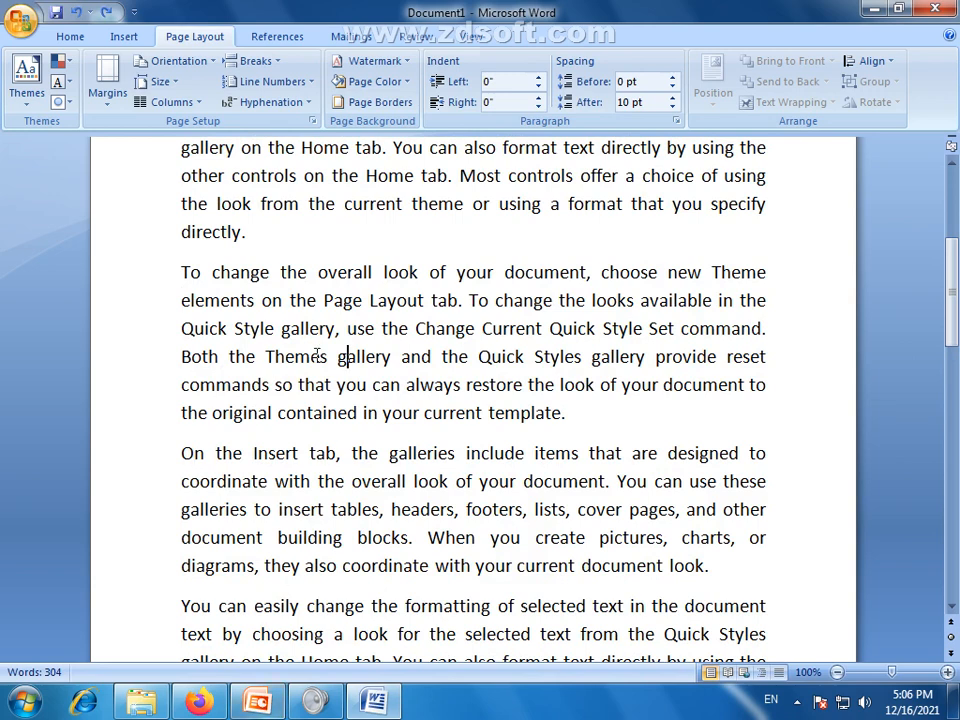
click(291, 284)
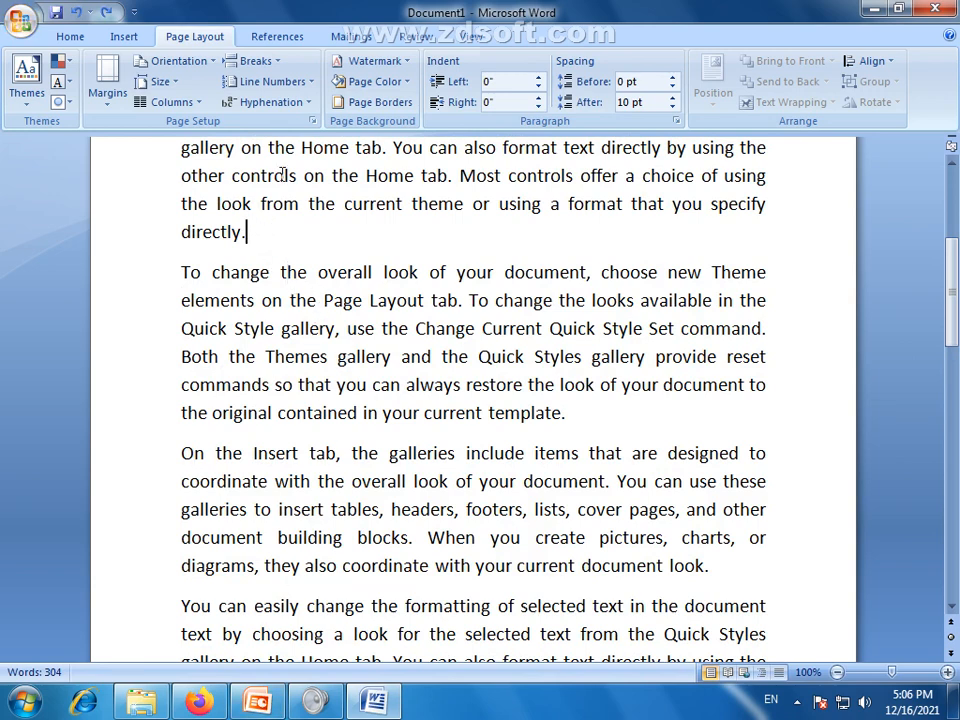
click(248, 61)
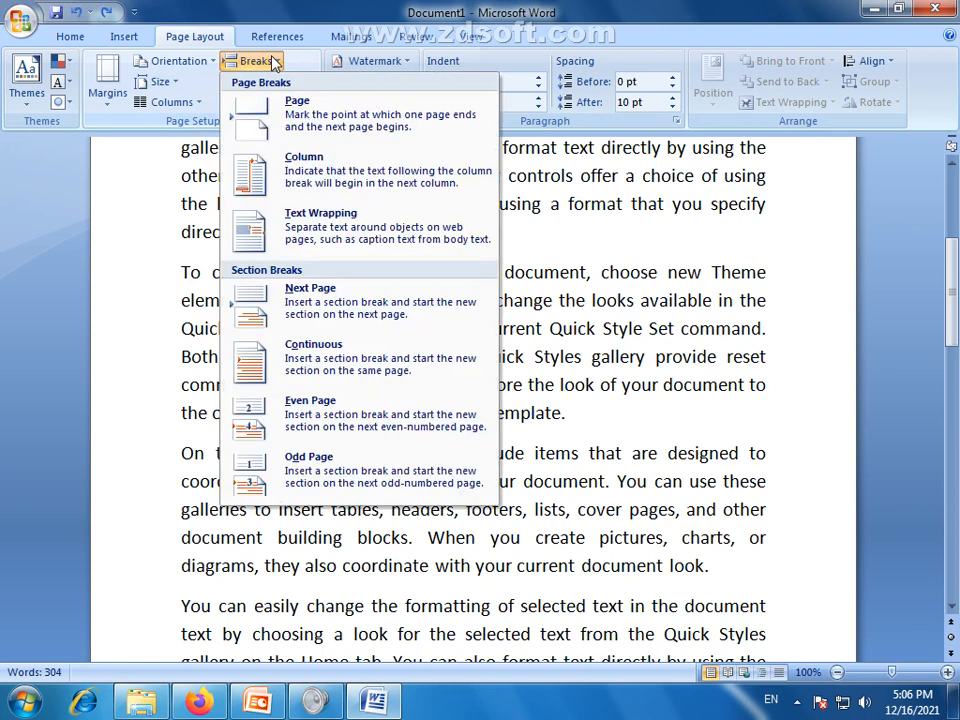
click(306, 127)
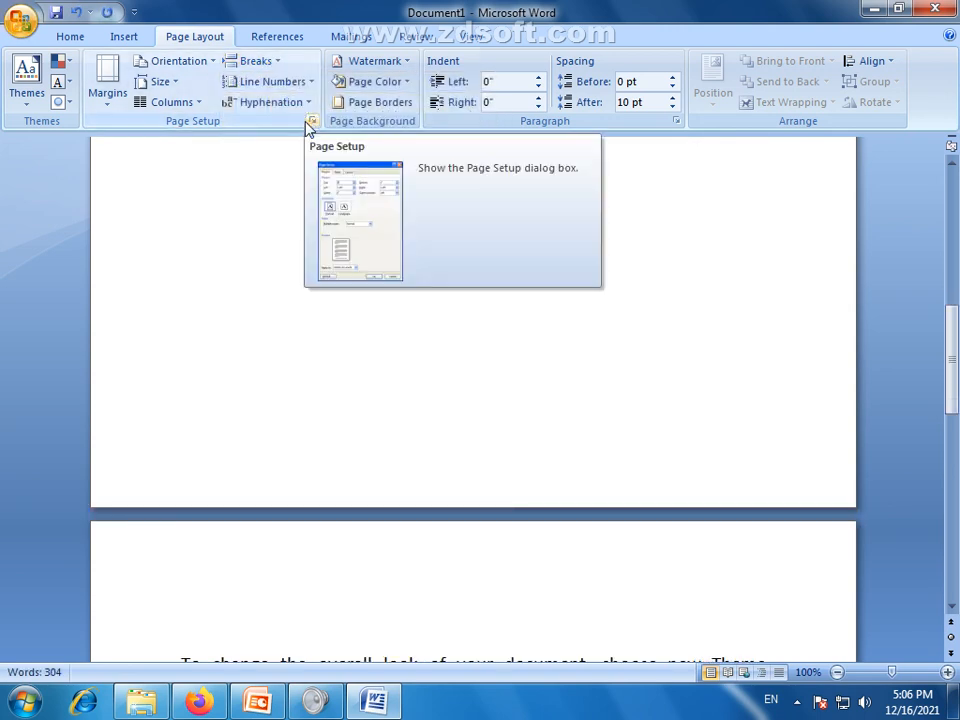
scroll(343, 390, down, 1)
scroll(342, 390, up, 9)
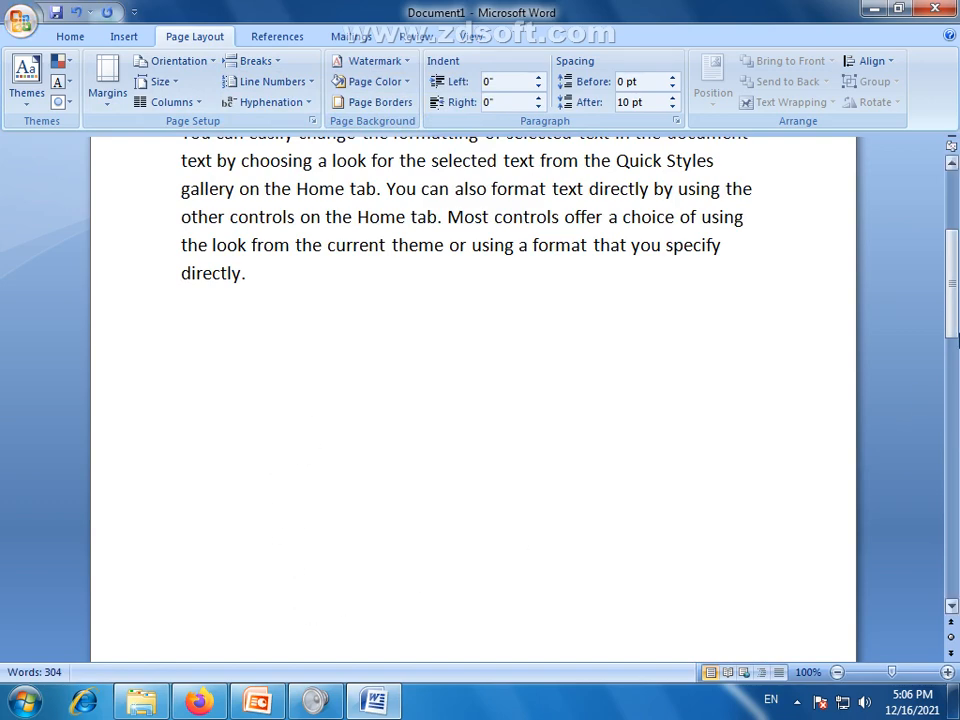
drag(955, 340, 955, 300)
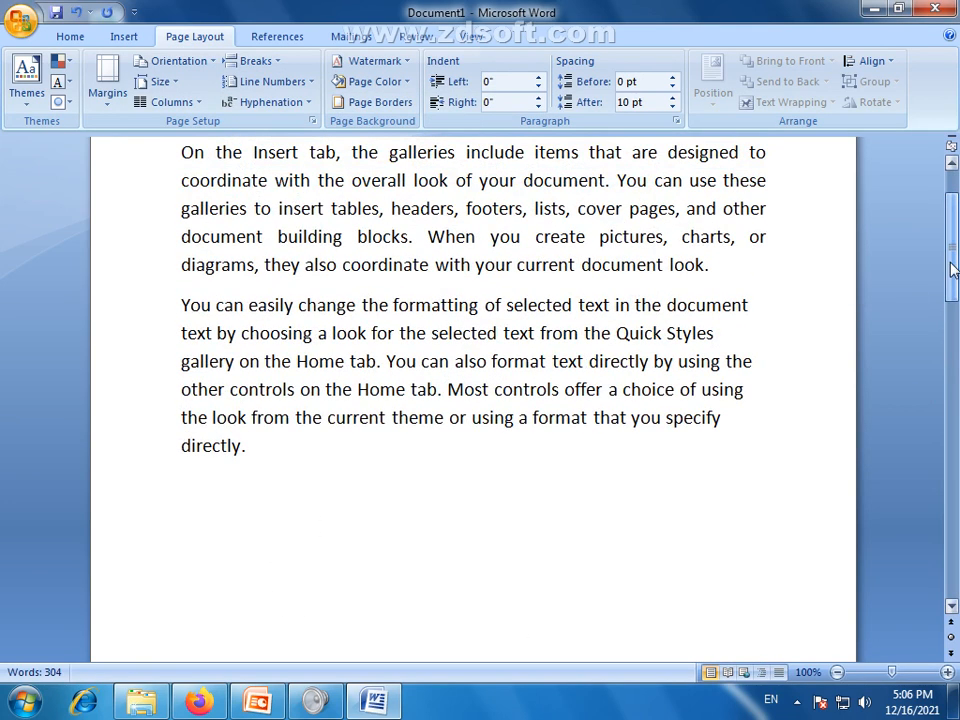
Lay out only the first paragraph, "On the Insert tab", in two columns.
click(280, 62)
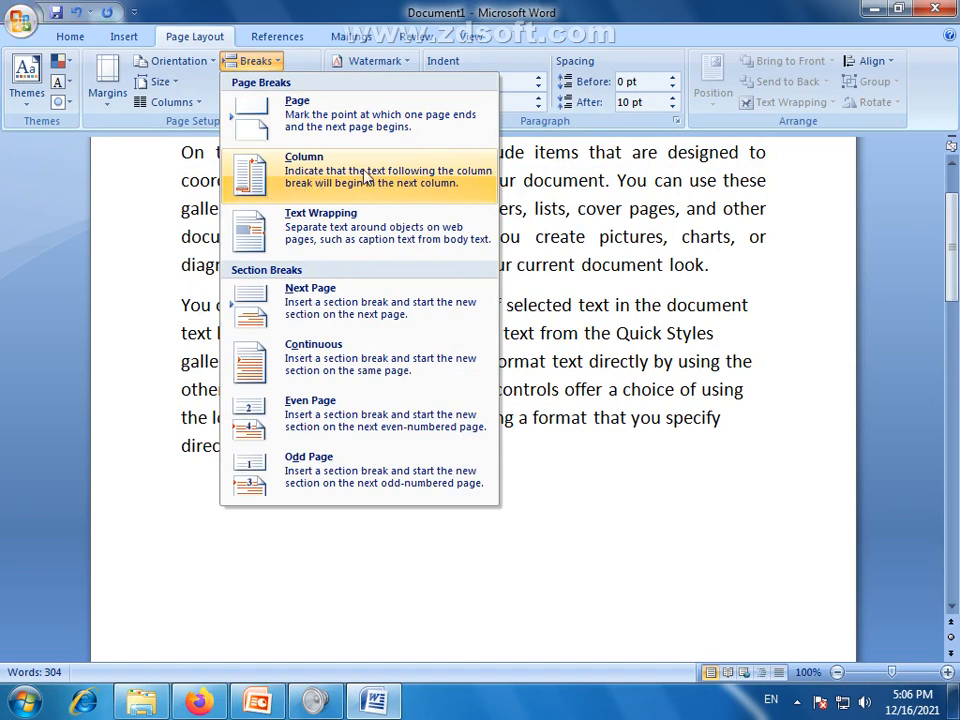
click(676, 295)
scroll(676, 300, up, 2)
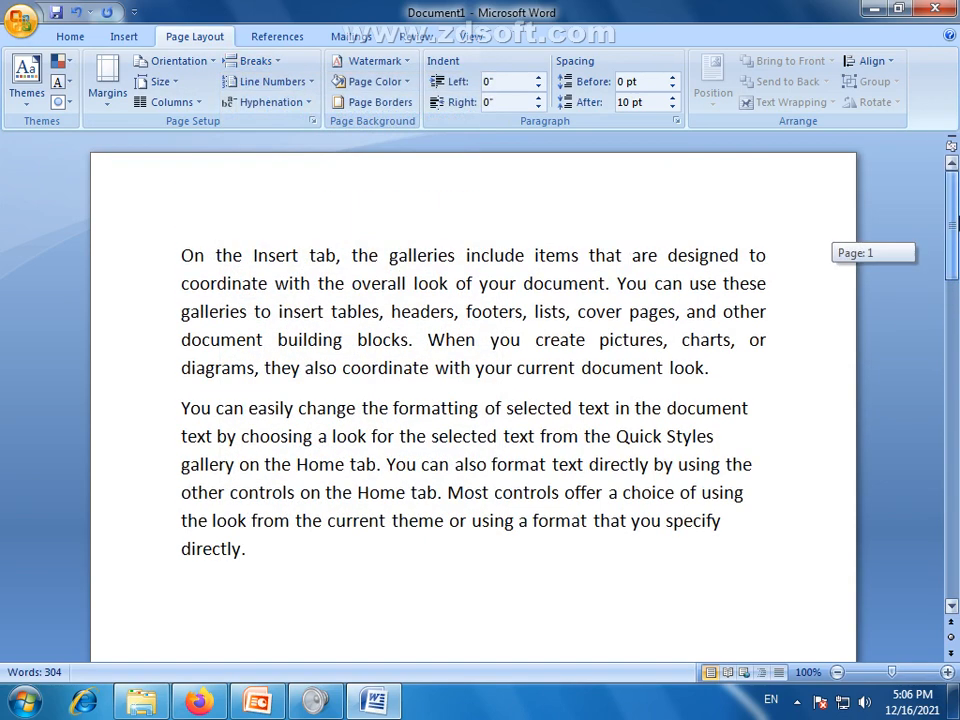
drag(738, 370, 182, 255)
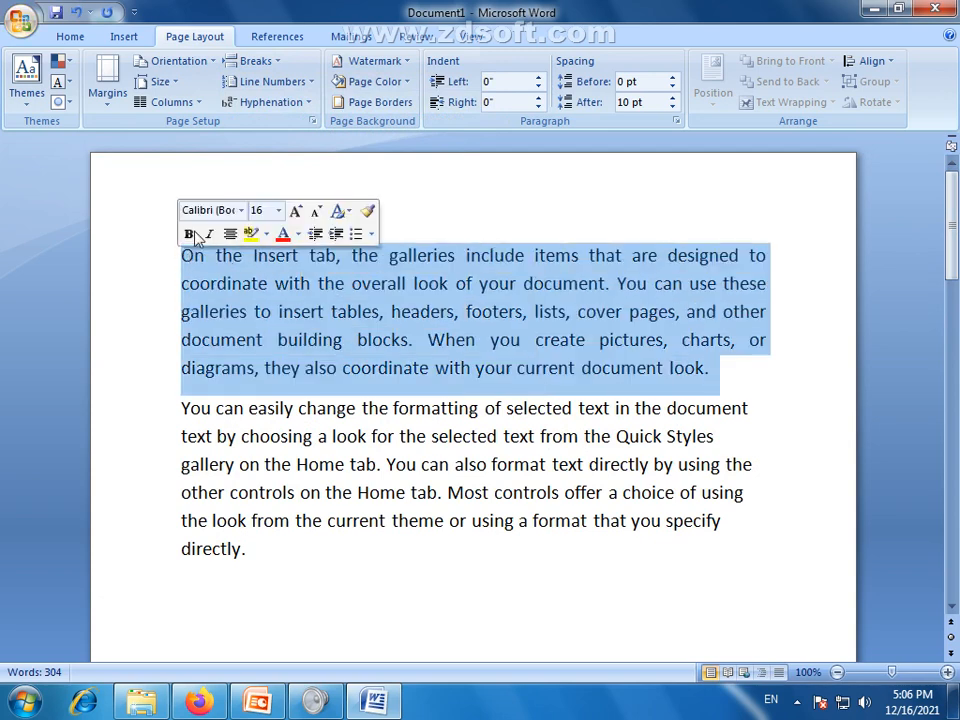
click(197, 106)
click(190, 176)
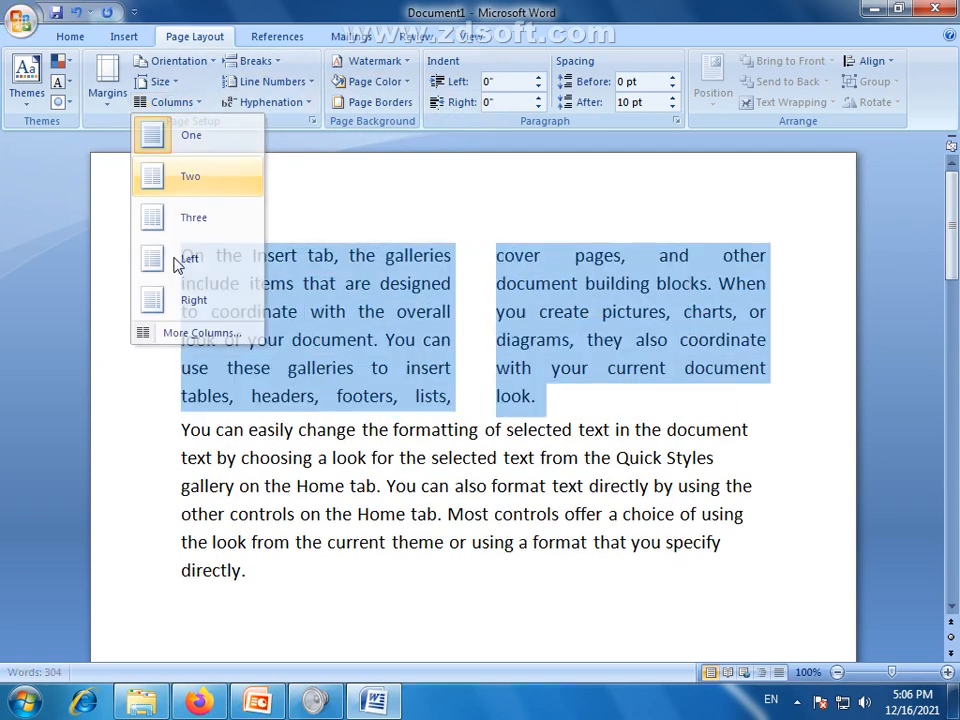
click(359, 338)
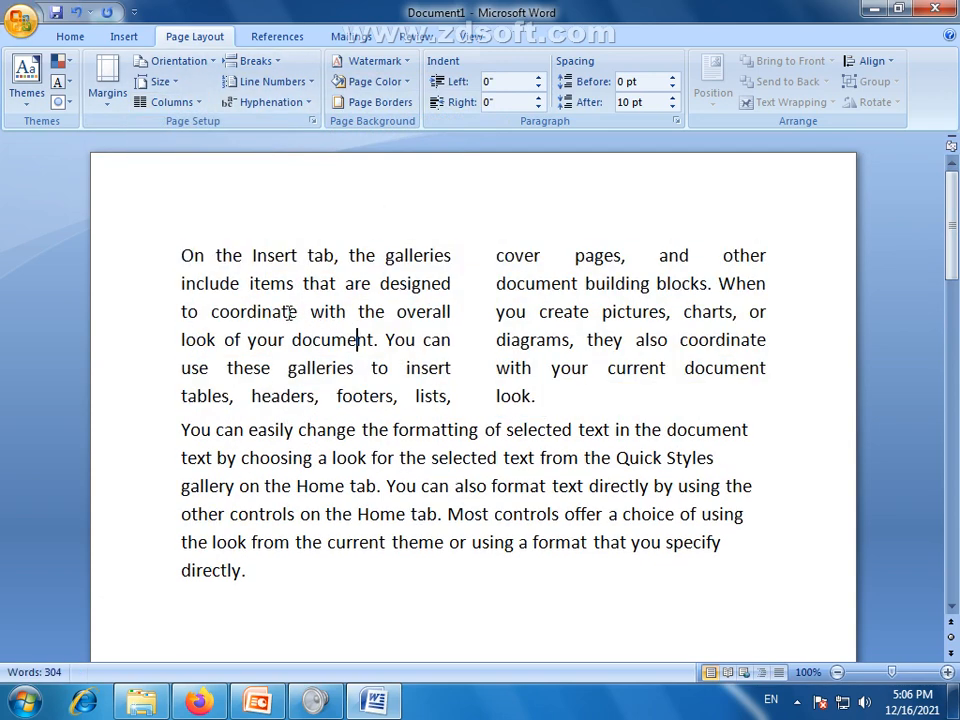
Split the first paragraph after "to coordinate" and insert a column break before "with the overall look".
click(300, 311)
key(Return)
key(Delete)
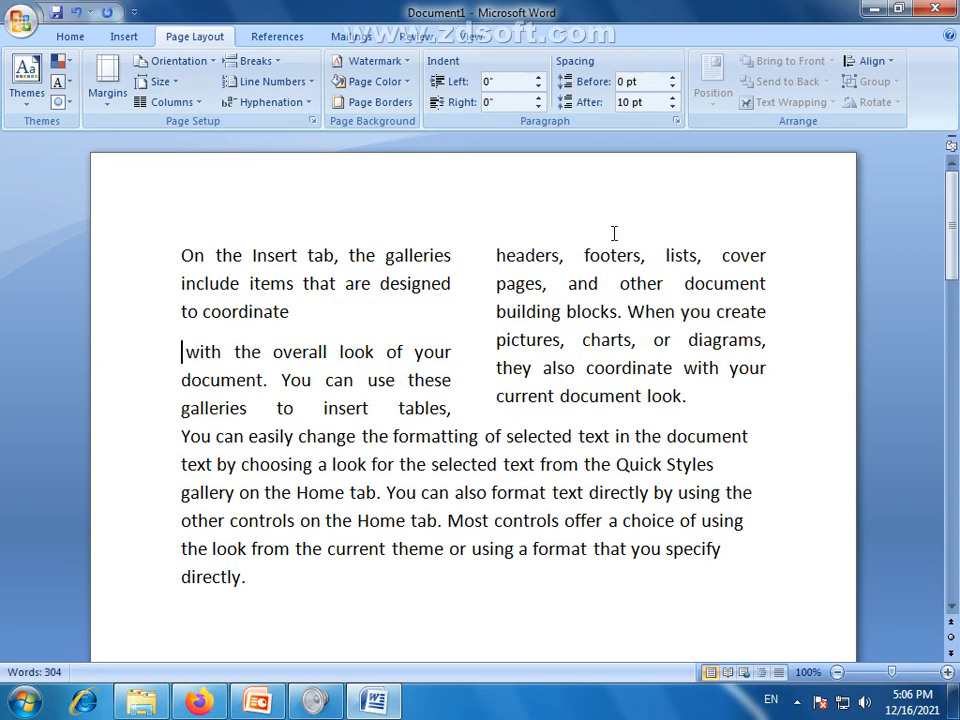
click(262, 61)
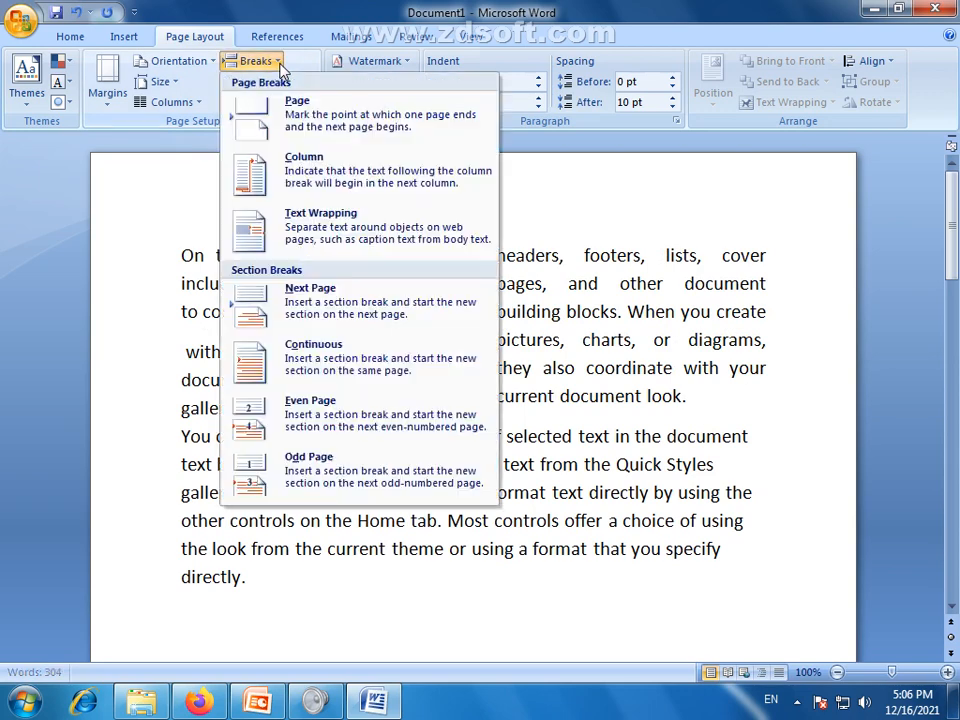
click(280, 188)
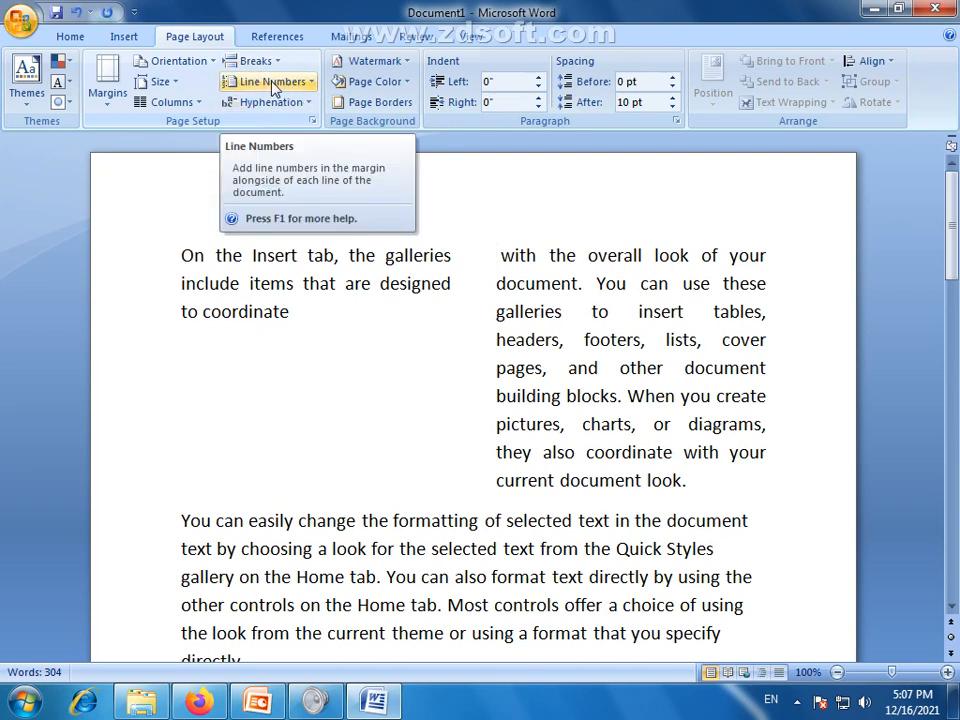
Undo the column break, the paragraph split, and the two-column layout of the first paragraph.
key(BackSpace)
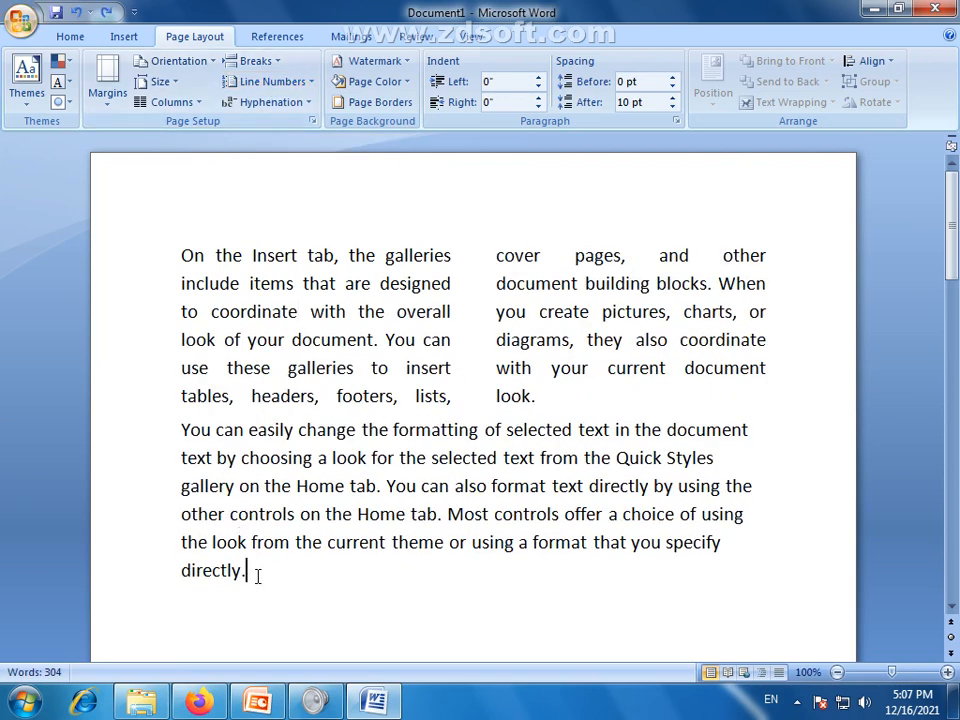
drag(257, 576, 180, 430)
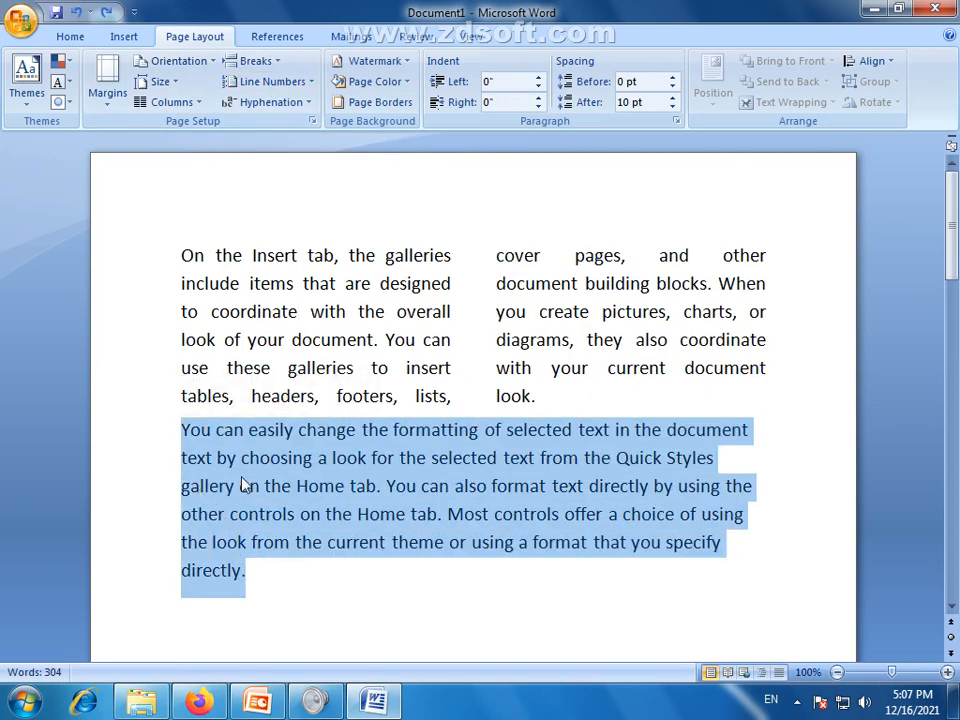
click(483, 436)
key(ctrl+z)
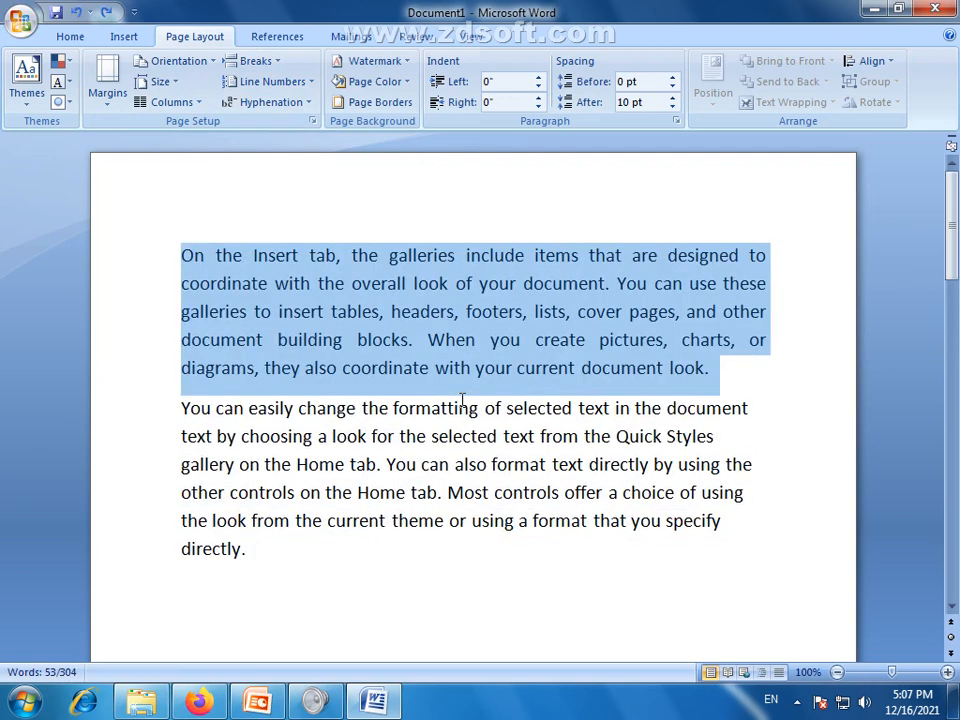
click(461, 408)
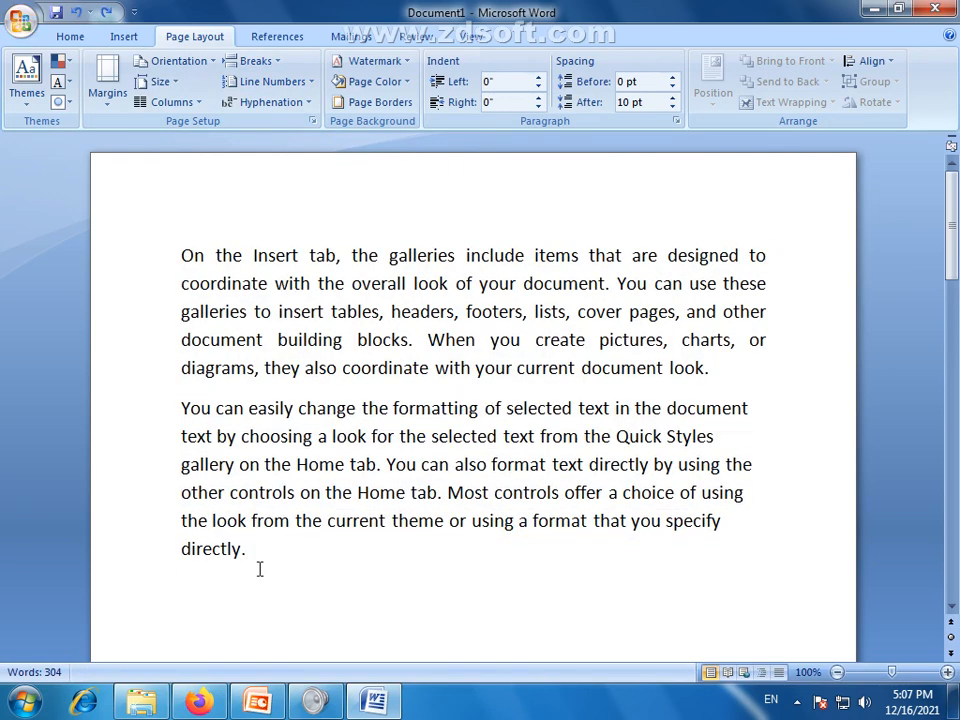
Turn on continuous line numbering for the document text and check the rest of the page.
click(313, 86)
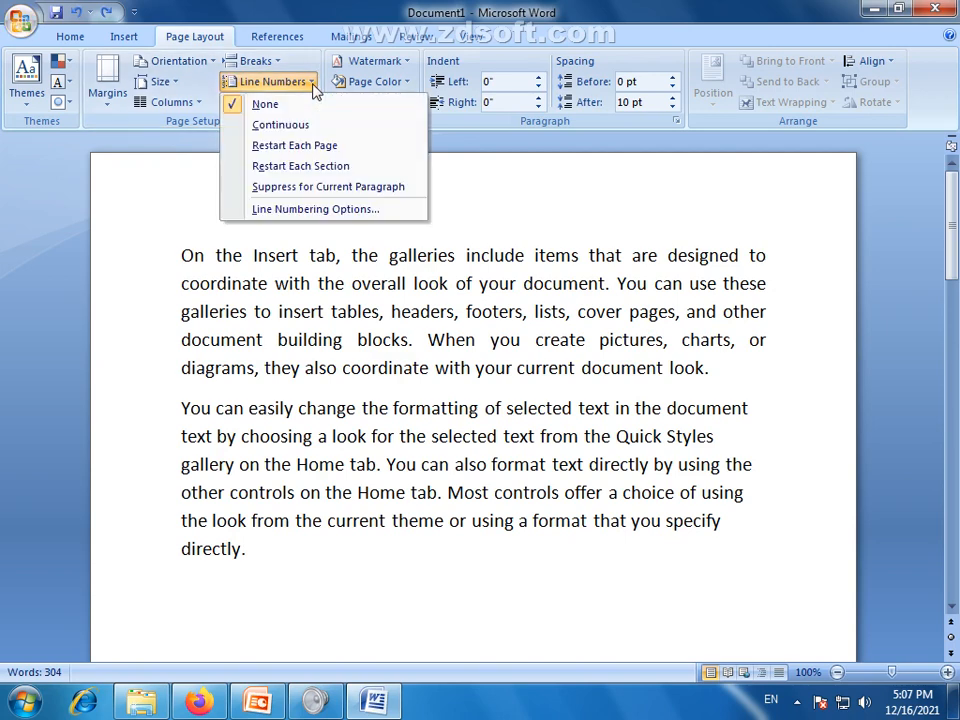
click(280, 125)
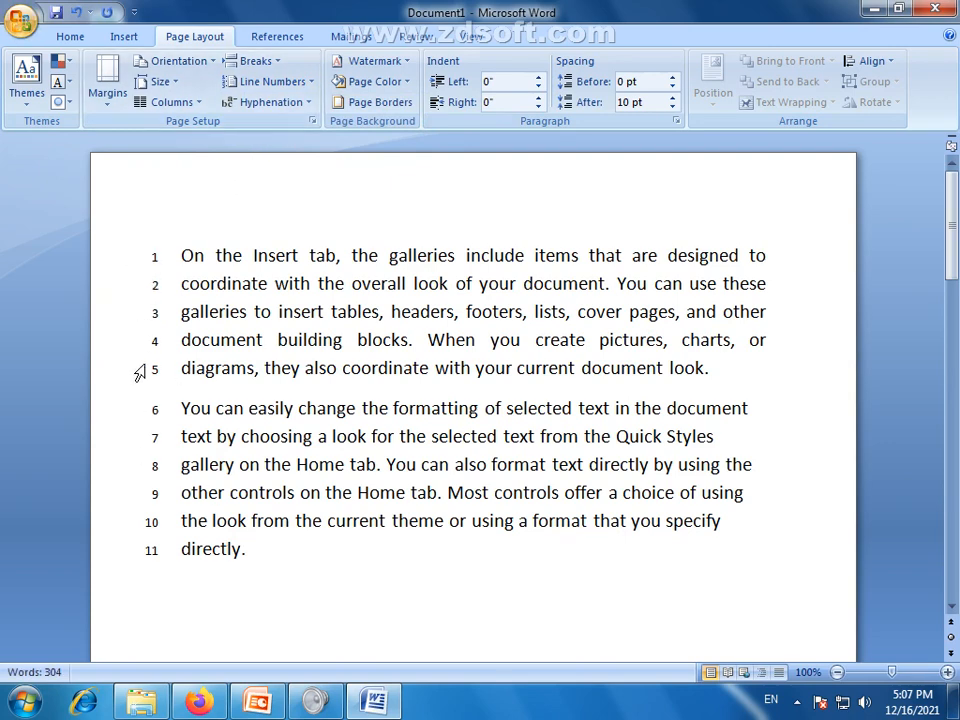
key(ctrl+Return)
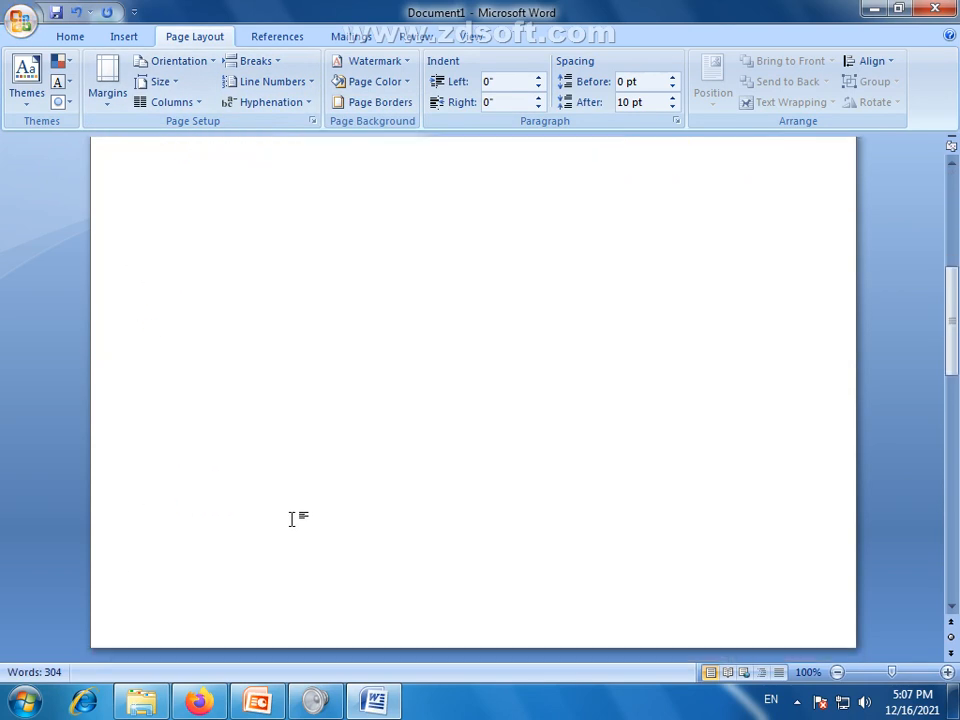
Examine how the continuous line numbers run through the text on the document's pages.
scroll(266, 497, down, 2)
scroll(216, 388, up, 6)
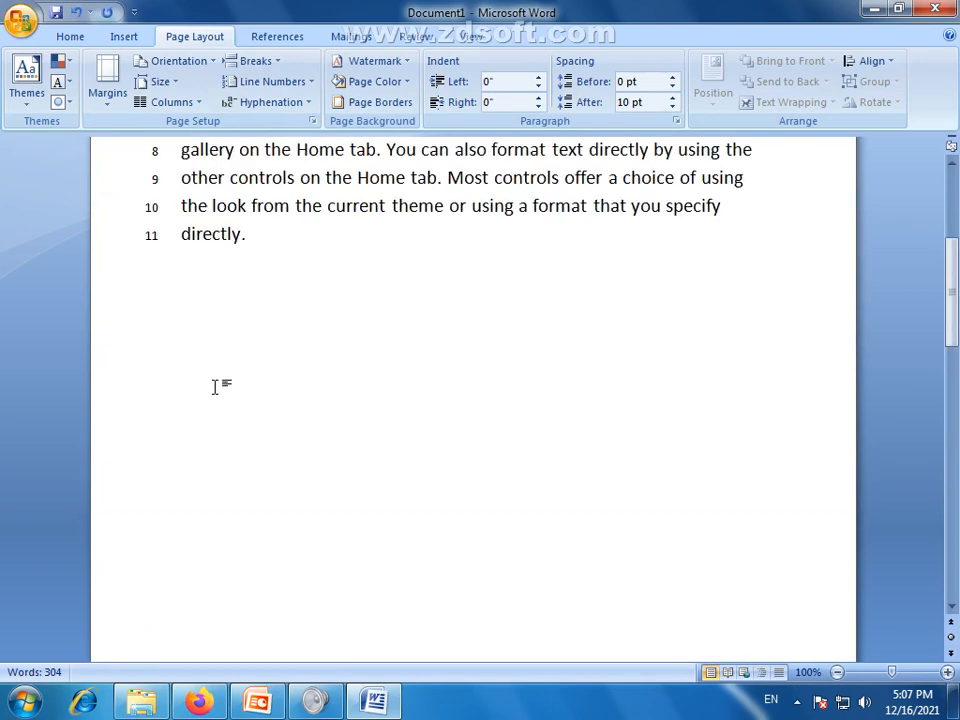
click(217, 385)
scroll(225, 360, down, 4)
scroll(204, 219, up, 1)
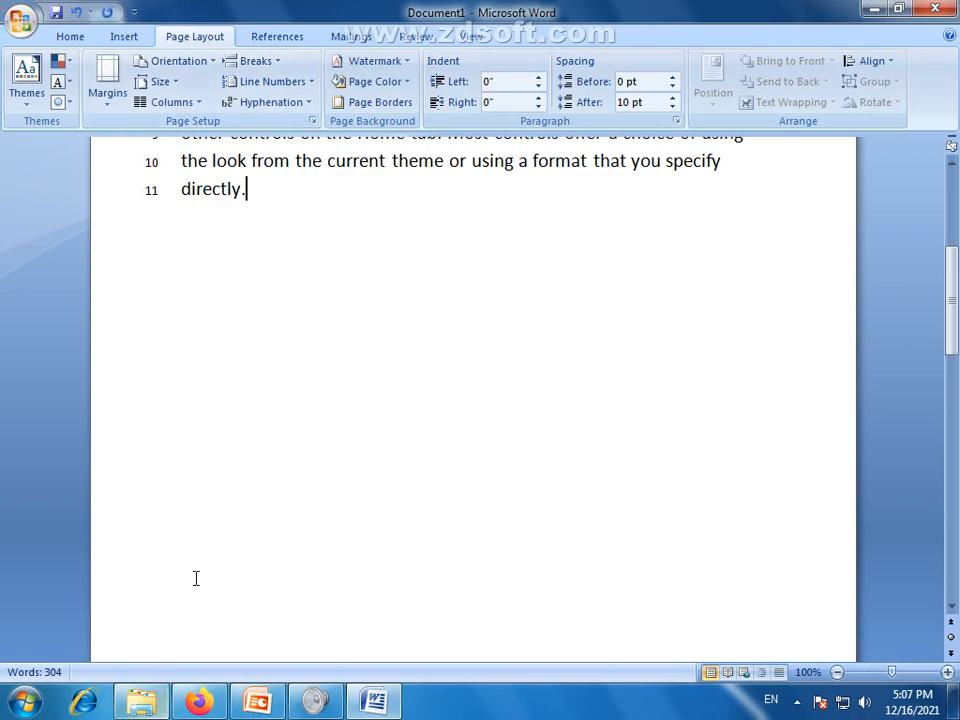
scroll(214, 388, down, 5)
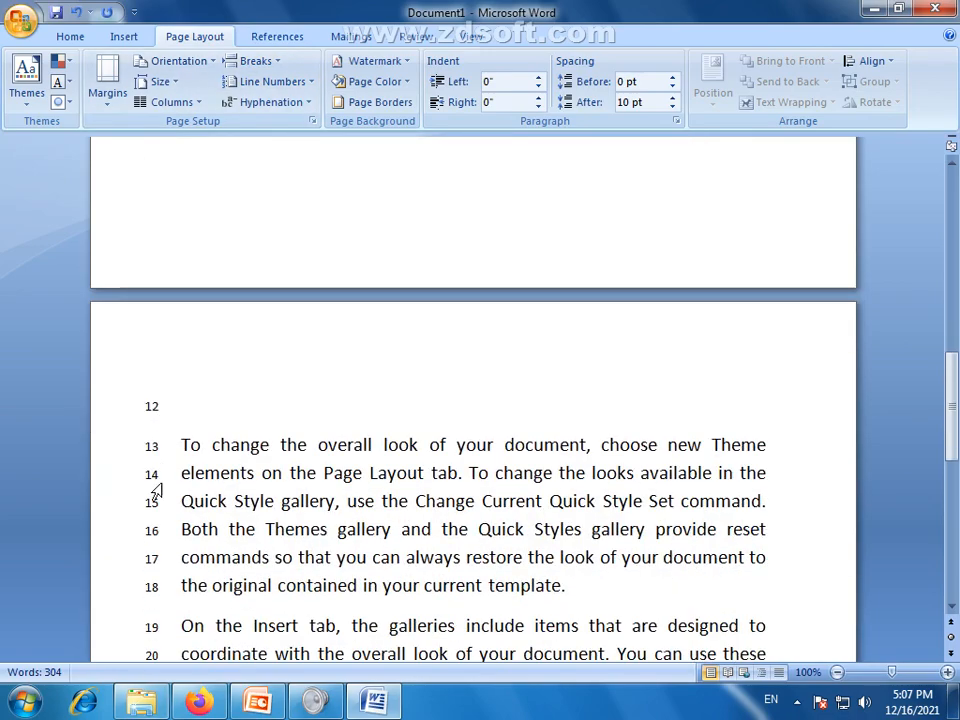
scroll(101, 553, down, 8)
scroll(156, 543, up, 12)
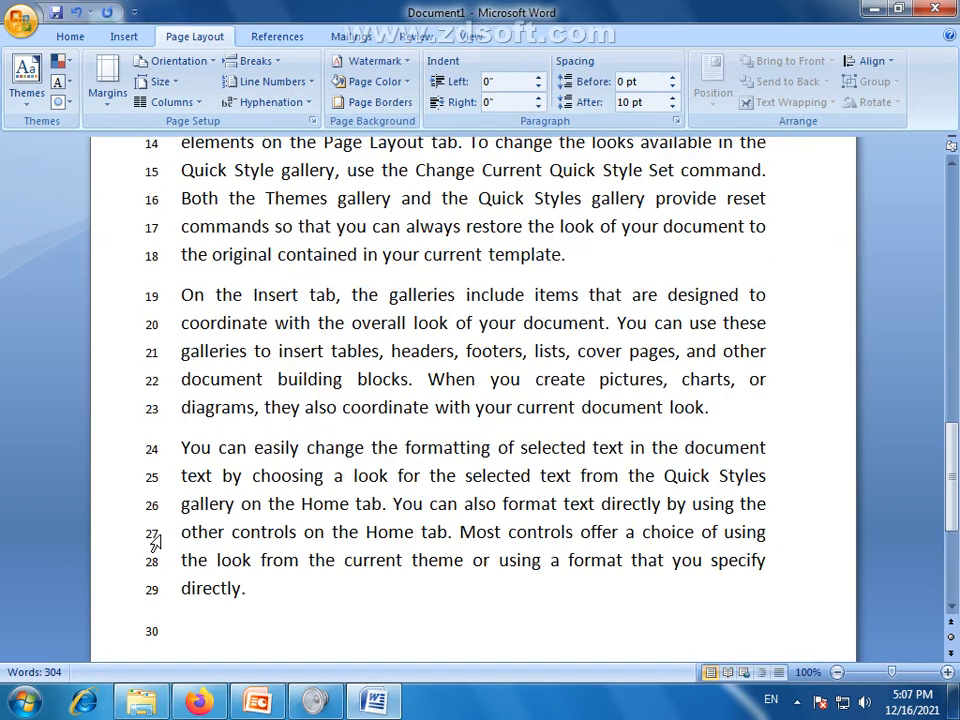
scroll(156, 543, up, 9)
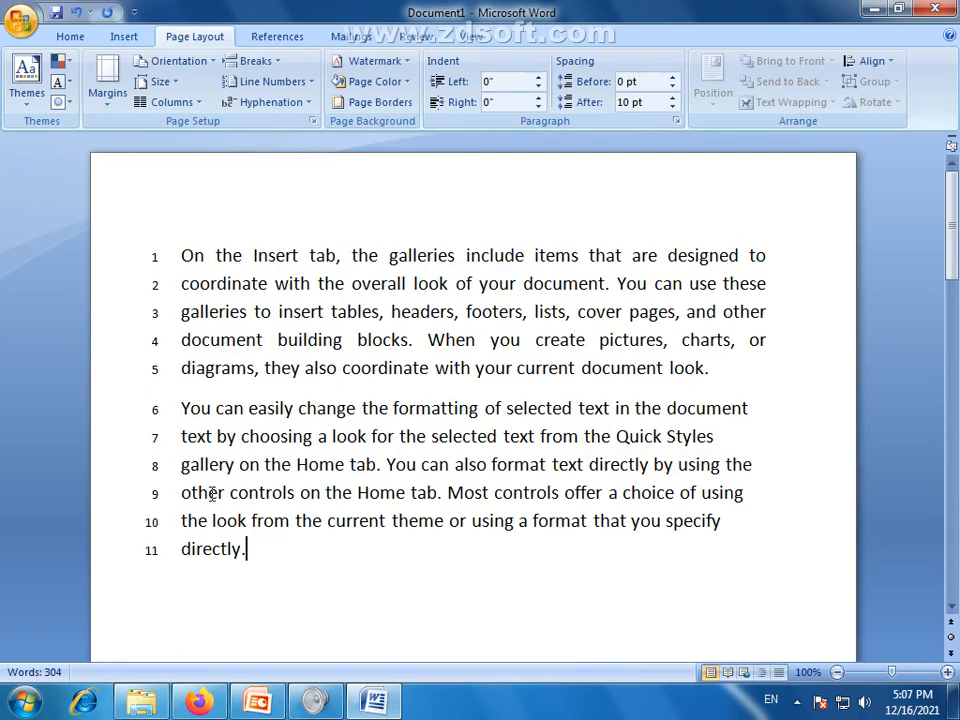
scroll(214, 399, down, 10)
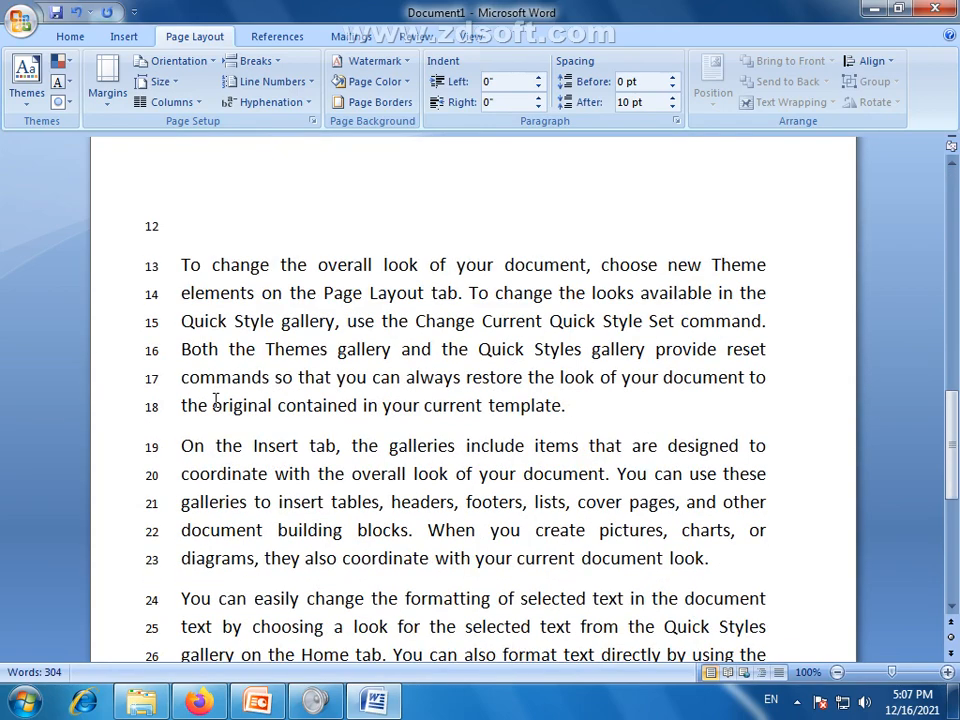
scroll(218, 401, up, 10)
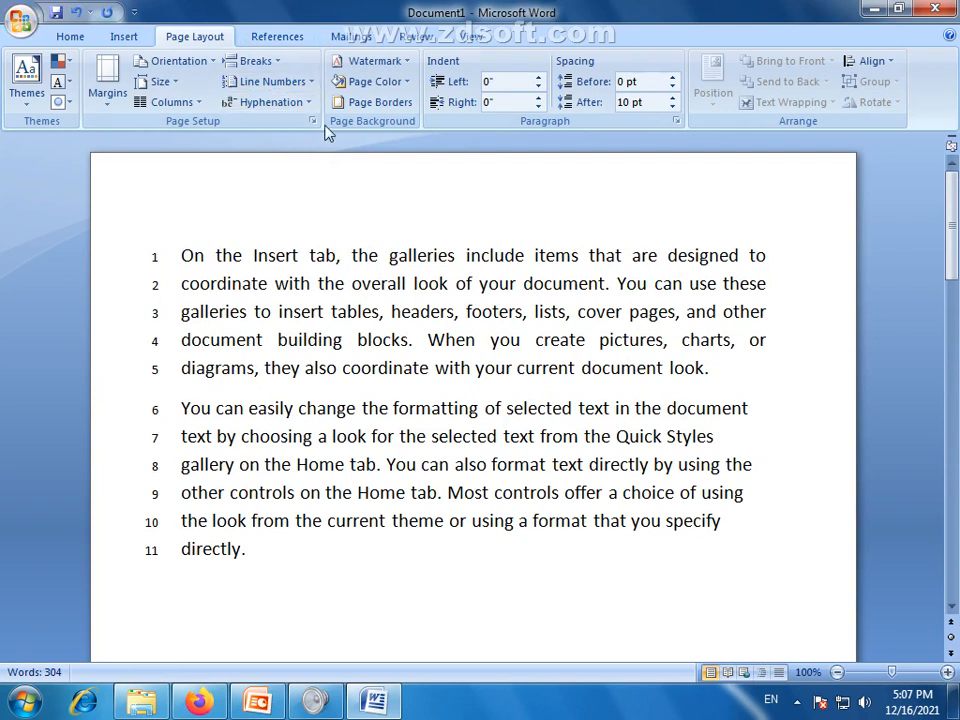
Turn off line numbering for the document text.
click(312, 84)
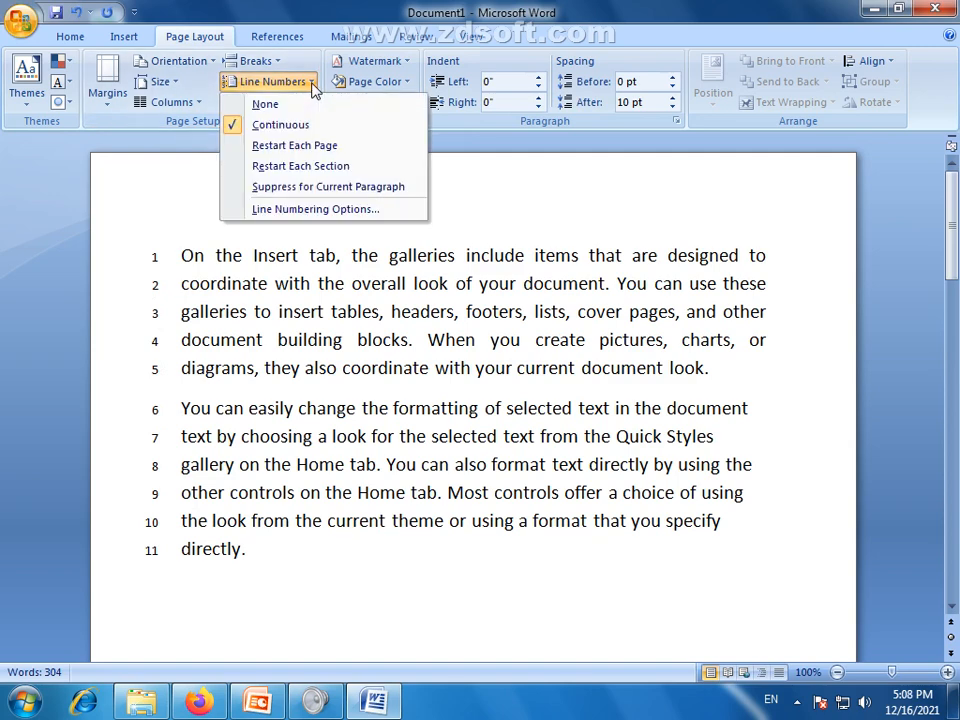
click(264, 106)
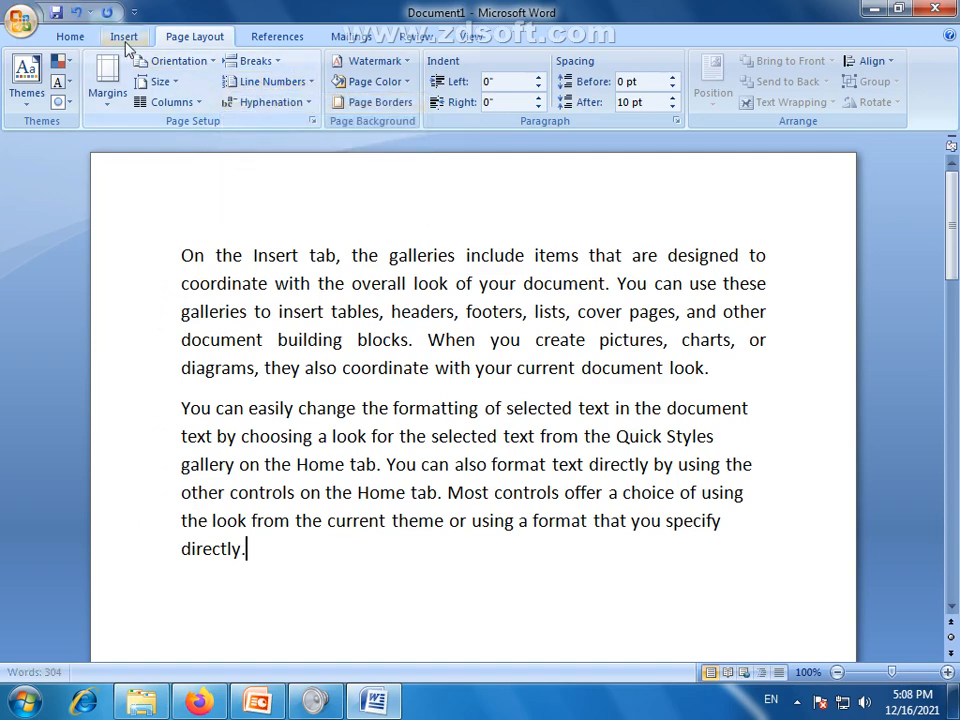
click(74, 37)
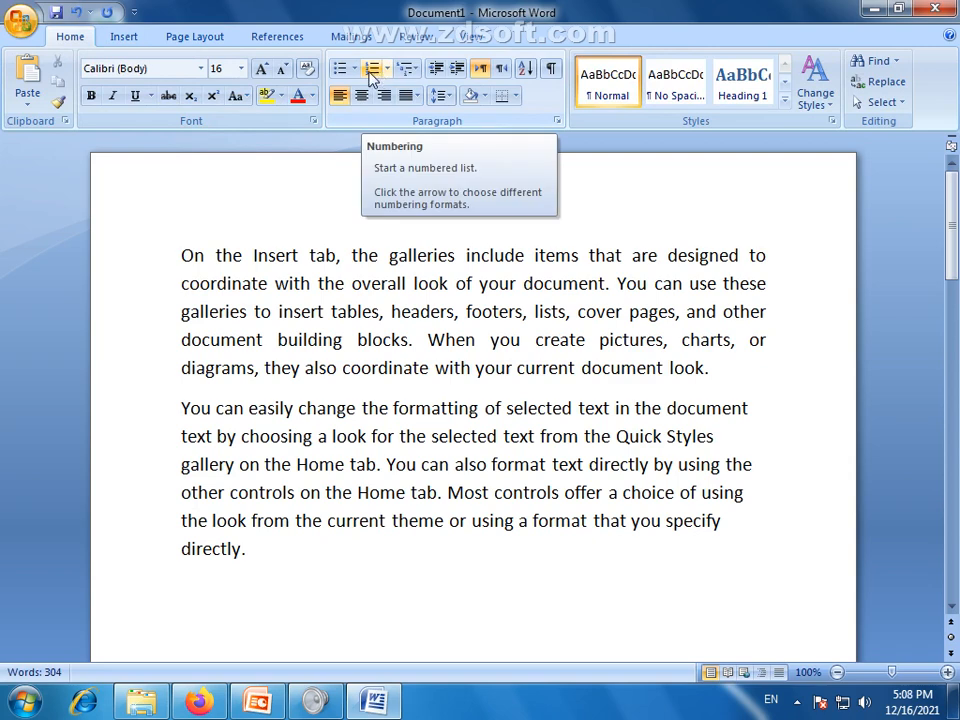
click(123, 38)
click(190, 36)
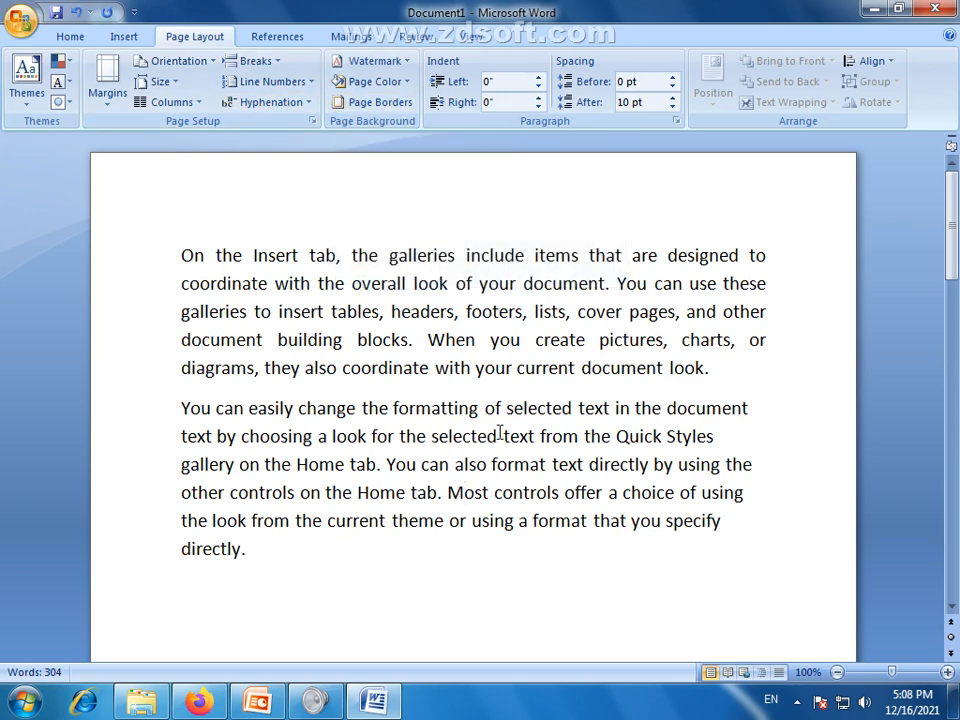
Justify the second paragraph, "You can easily change the formatting", to match the first paragraph.
drag(181, 406, 746, 518)
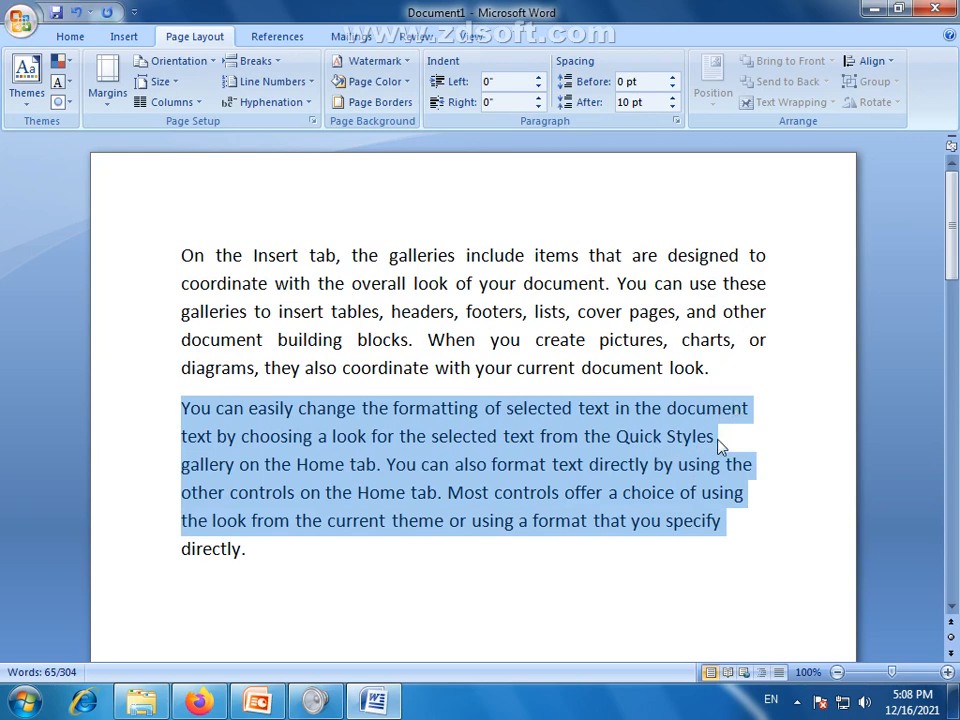
click(757, 540)
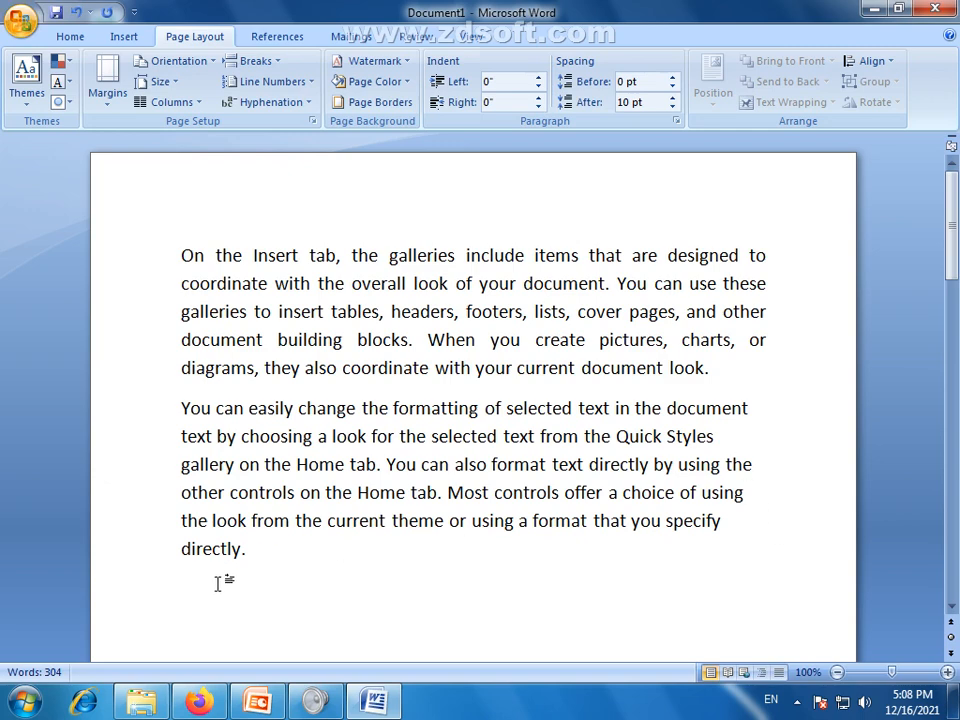
drag(251, 553, 176, 408)
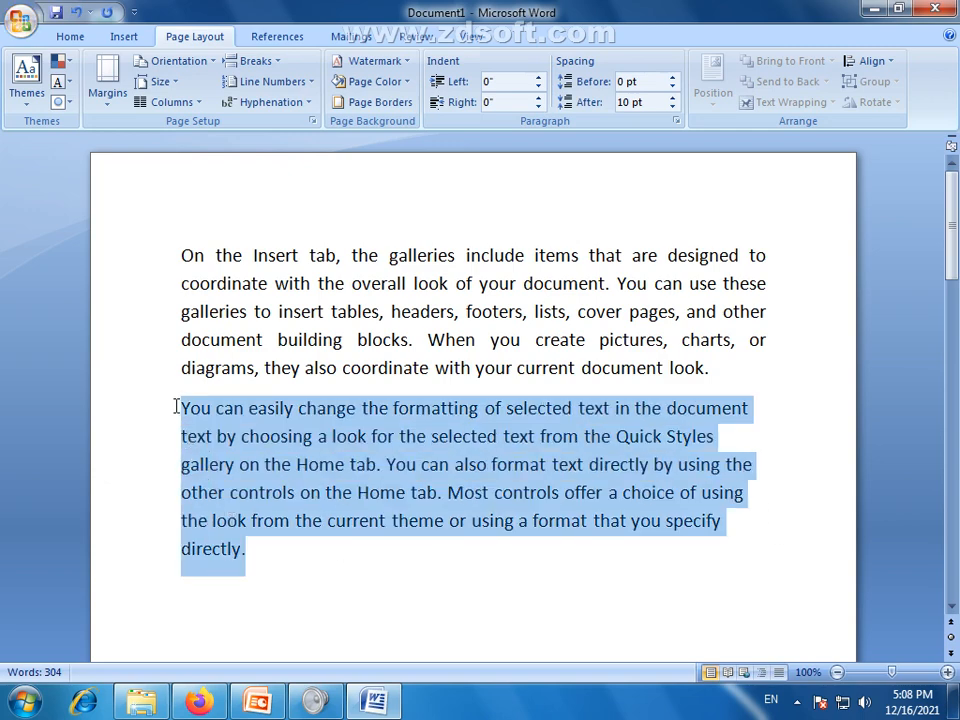
click(62, 30)
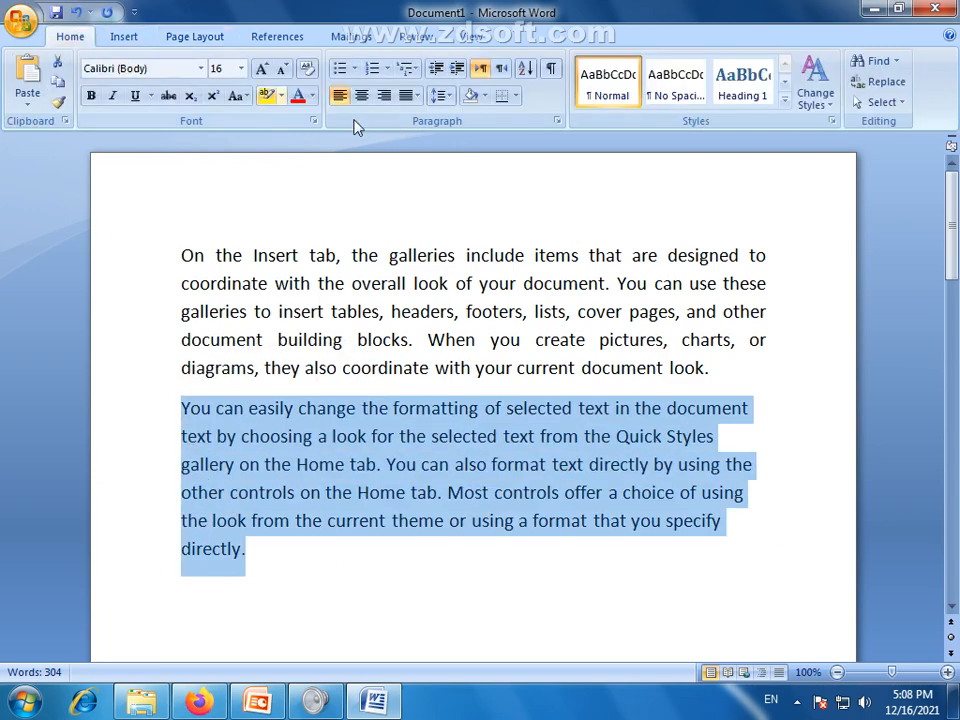
click(414, 97)
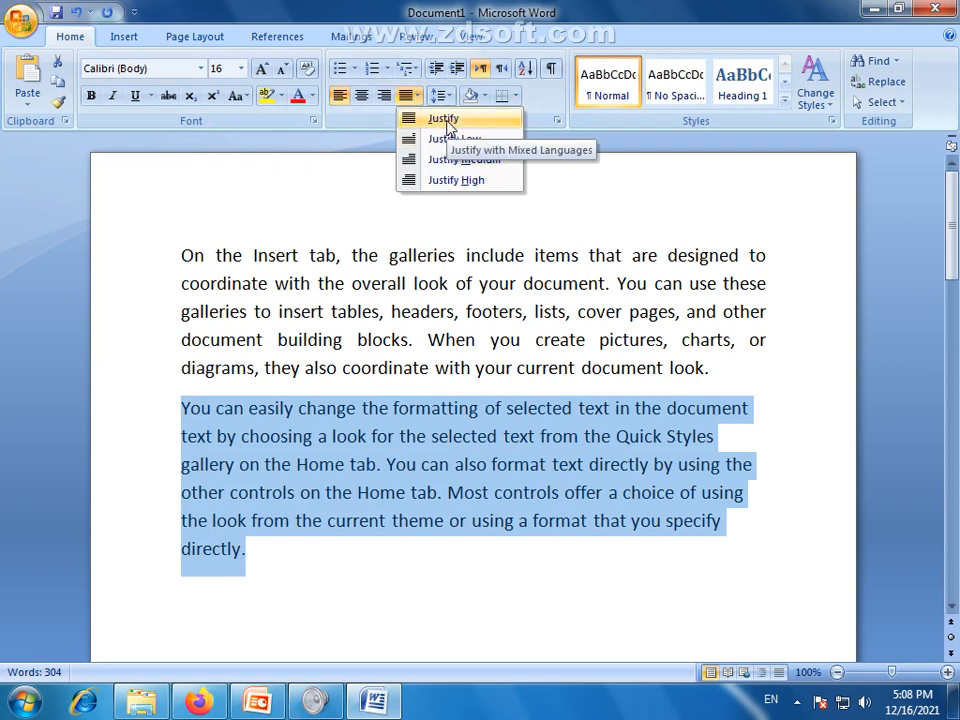
click(445, 120)
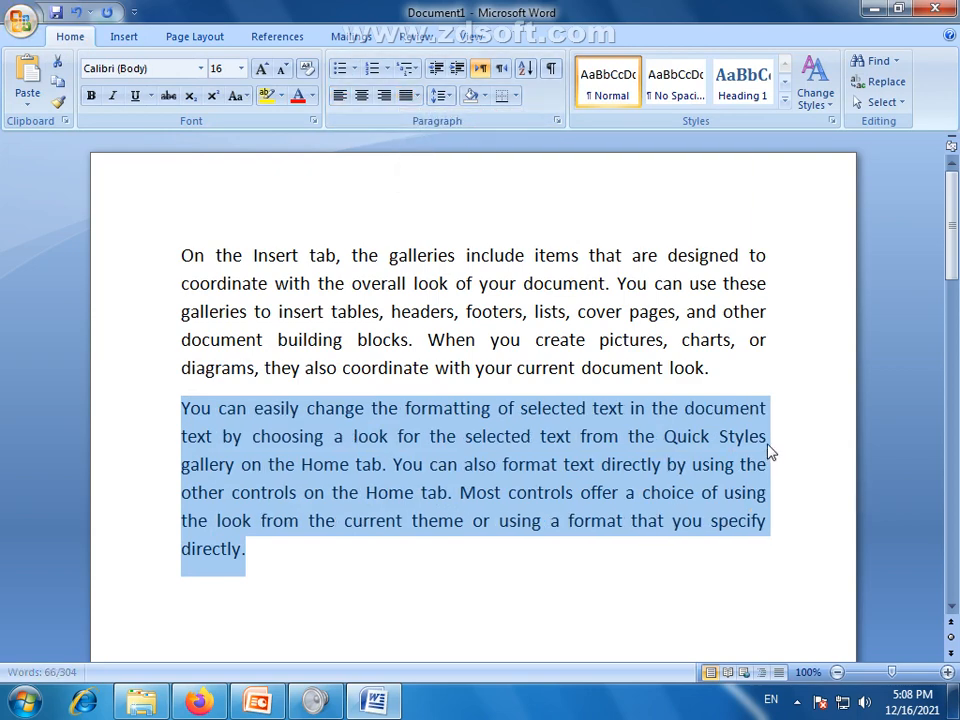
click(776, 506)
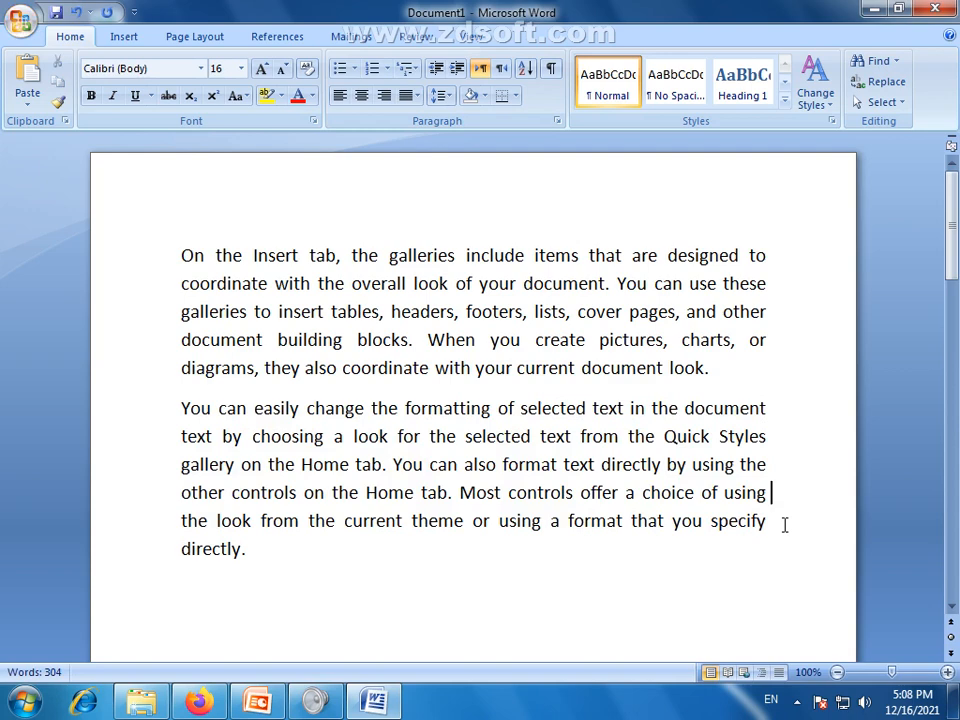
Select the second paragraph and turn on automatic hyphenation for the document.
drag(251, 559, 165, 404)
click(200, 37)
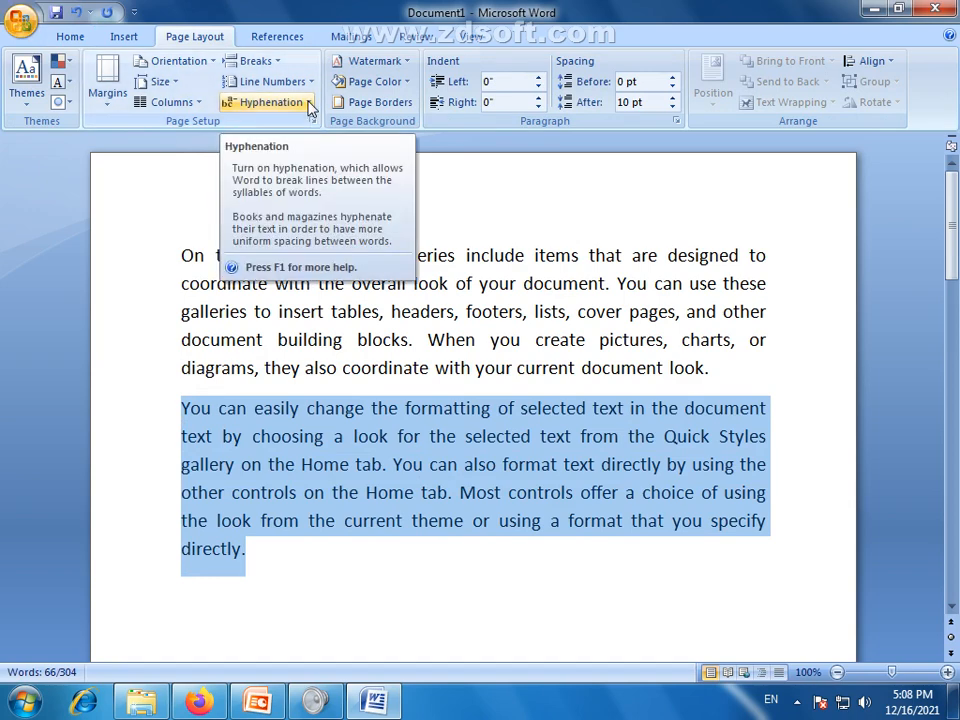
click(309, 106)
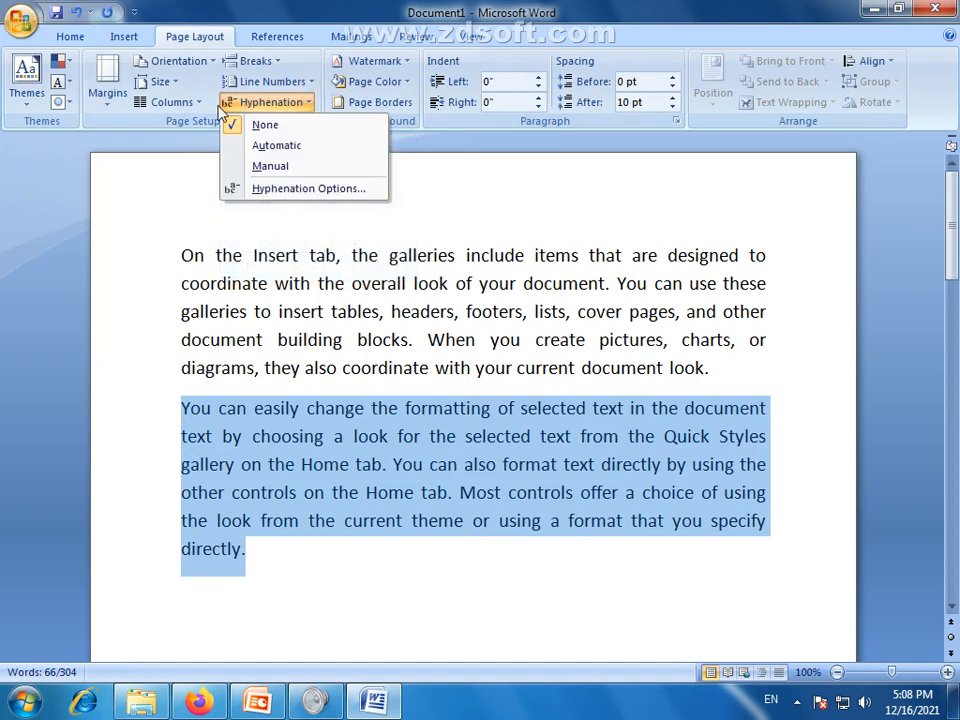
click(279, 148)
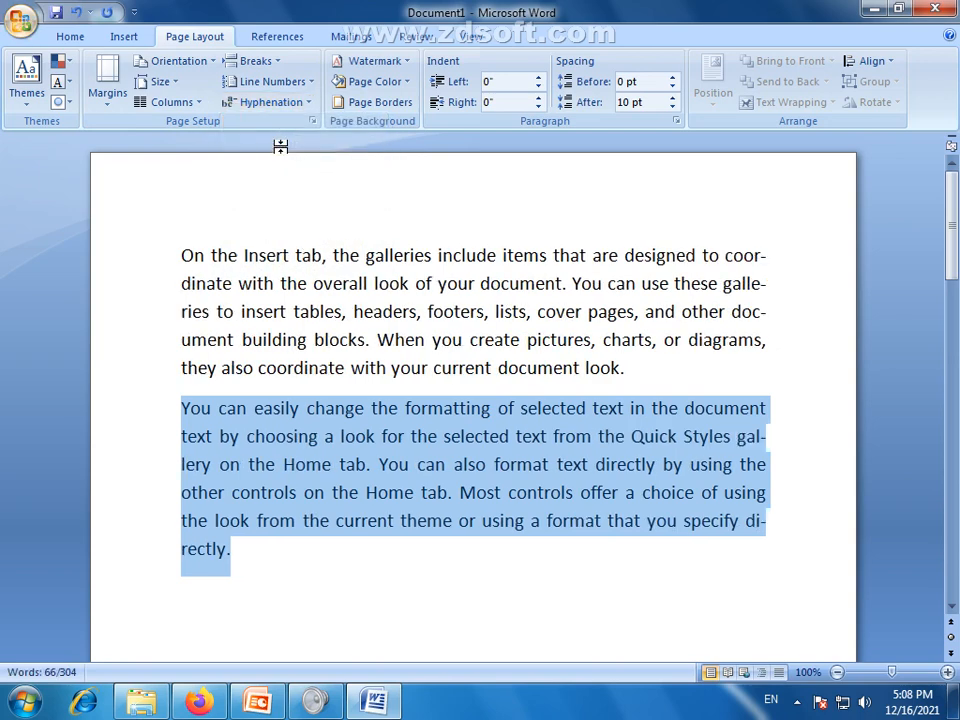
click(678, 521)
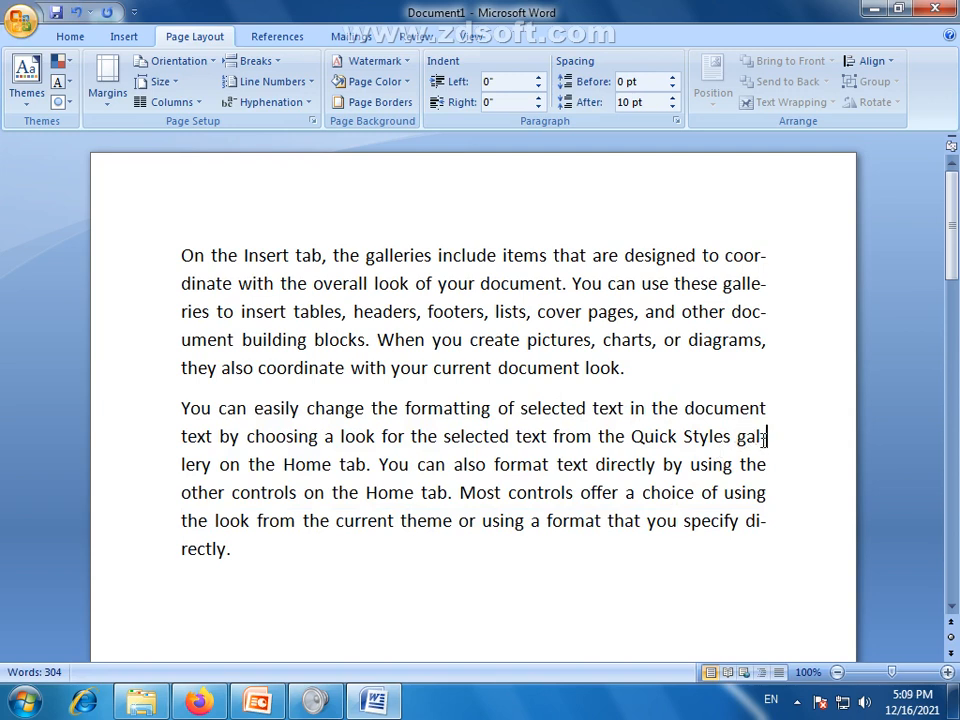
Examine the words hyphenated across line ends, highlighting "gallery" in the second paragraph and "document" in the first.
drag(762, 438, 768, 438)
click(738, 440)
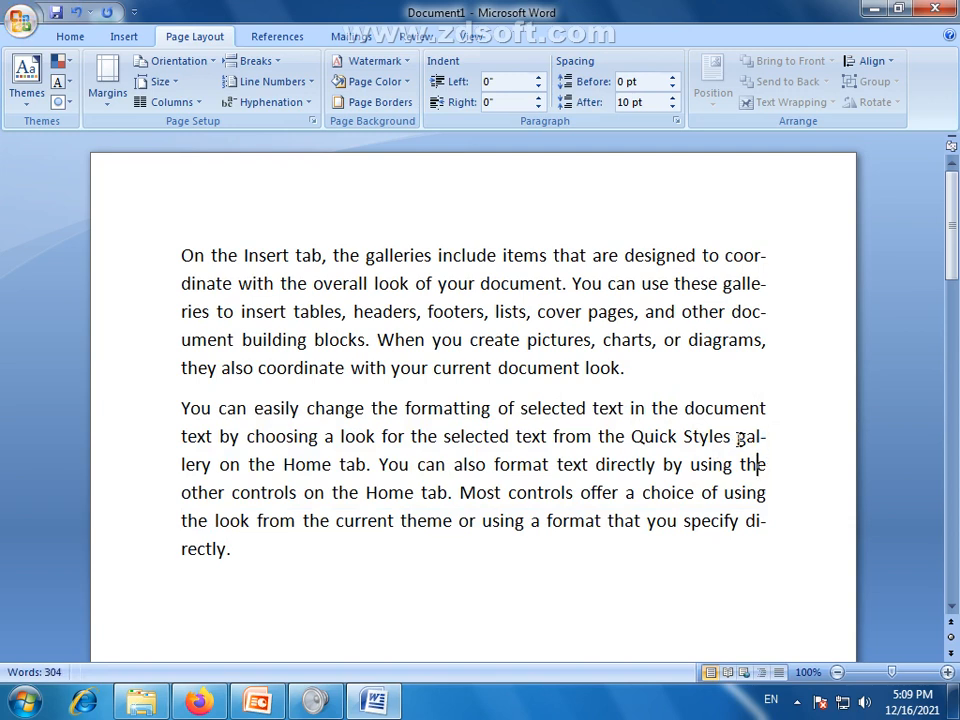
drag(738, 440, 216, 477)
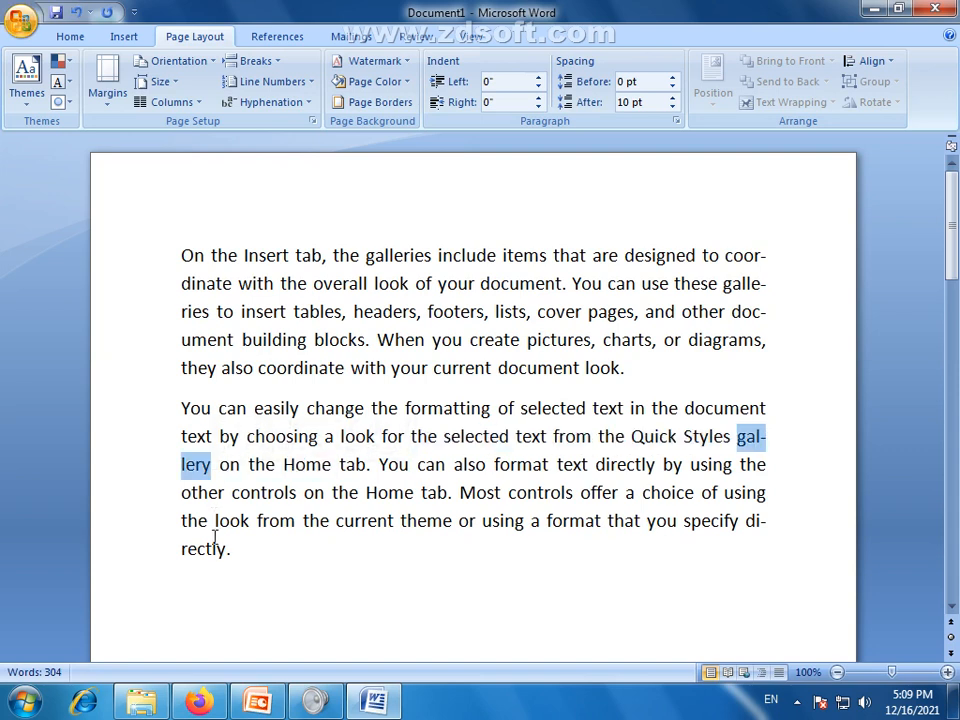
click(706, 350)
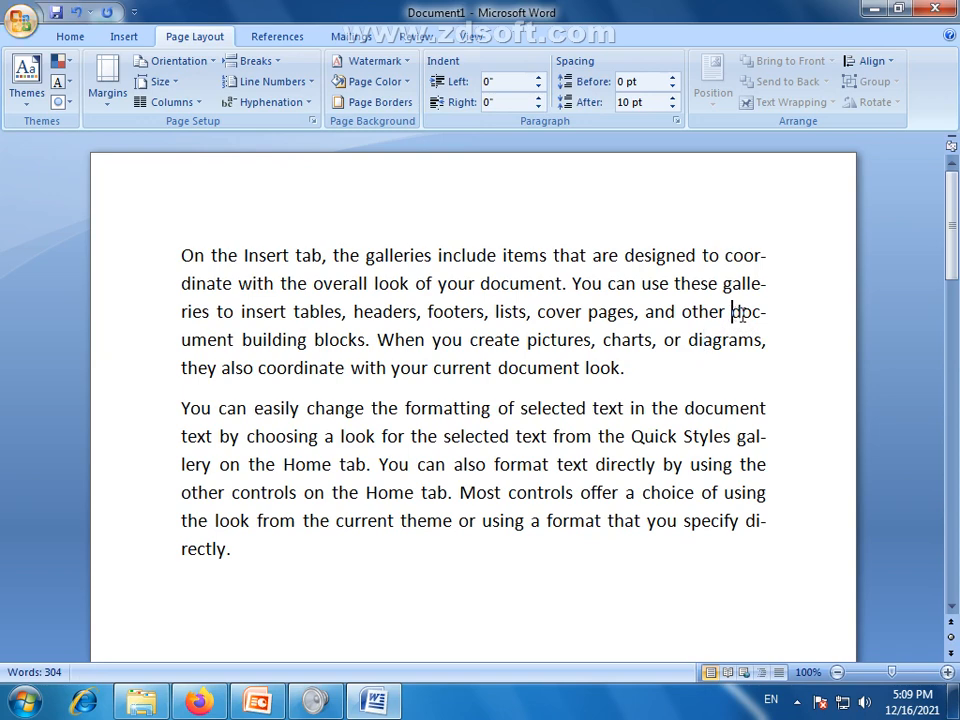
drag(741, 315, 234, 342)
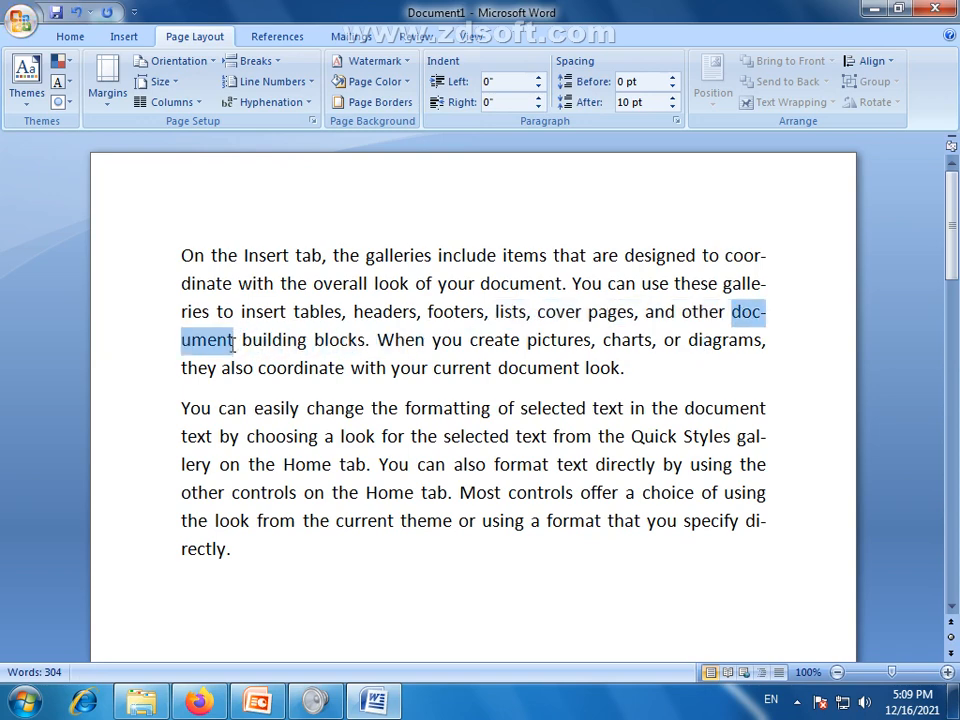
click(241, 486)
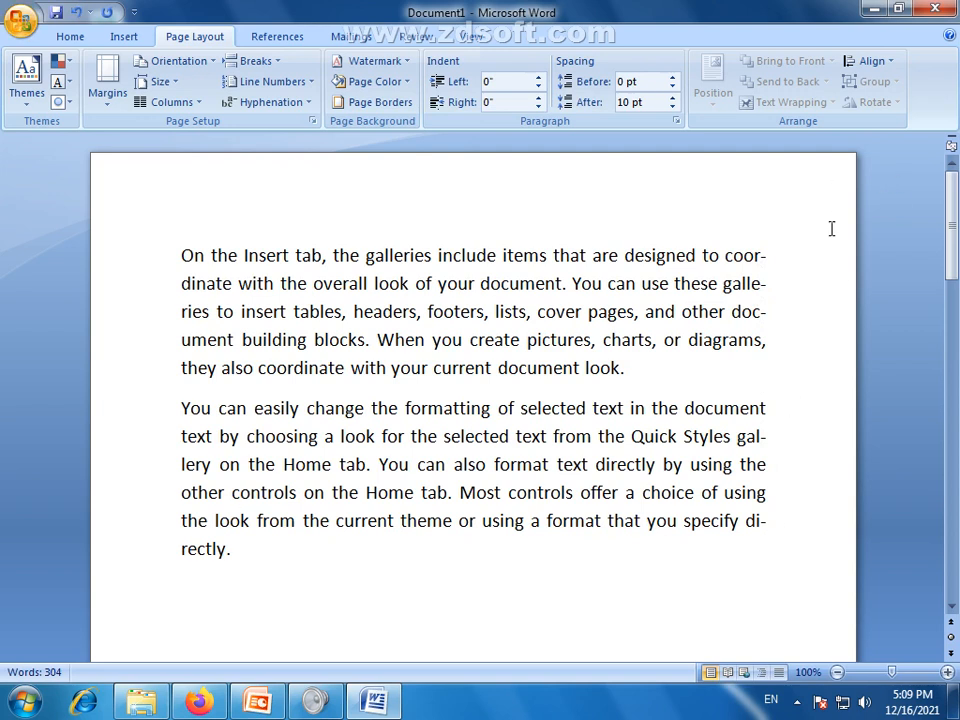
scroll(707, 444, down, 2)
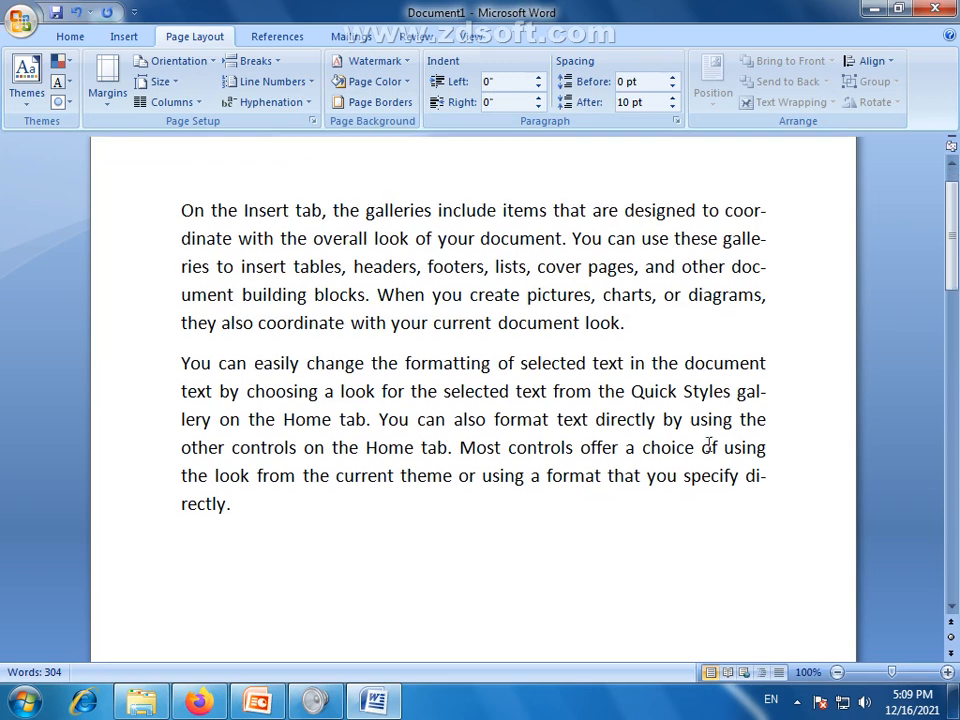
scroll(706, 440, up, 2)
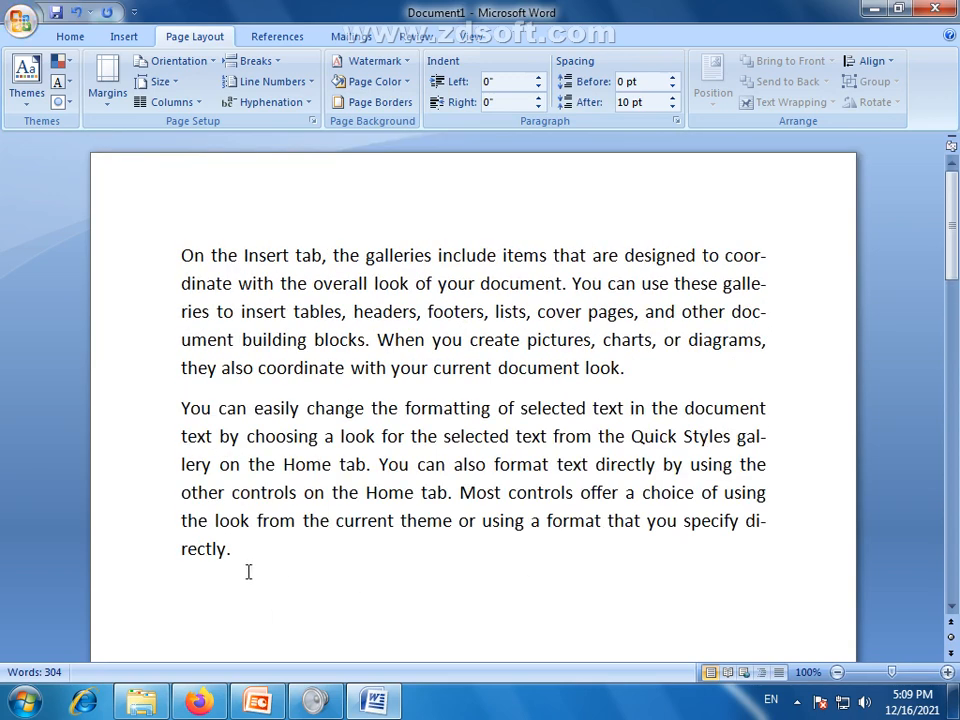
Select both paragraphs on the first page and set hyphenation to None.
drag(244, 553, 159, 259)
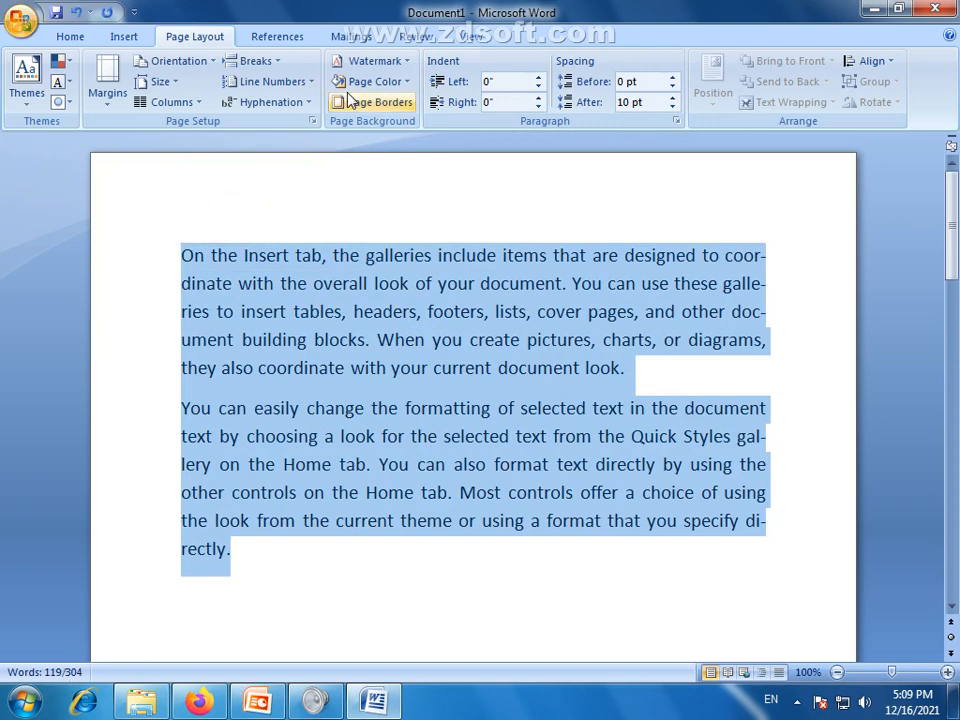
click(311, 104)
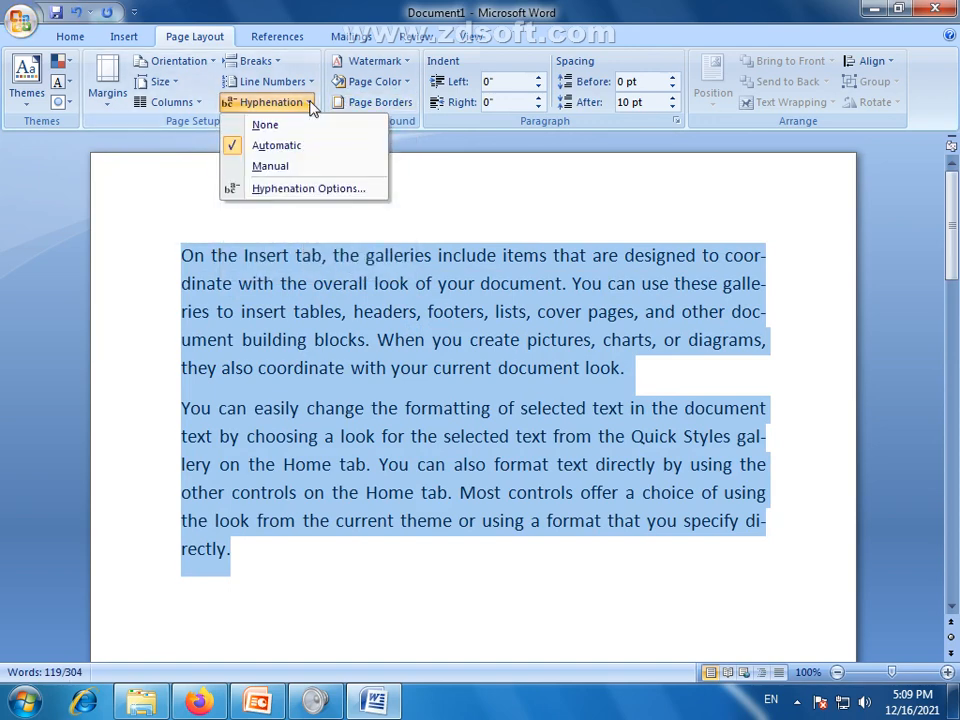
click(250, 125)
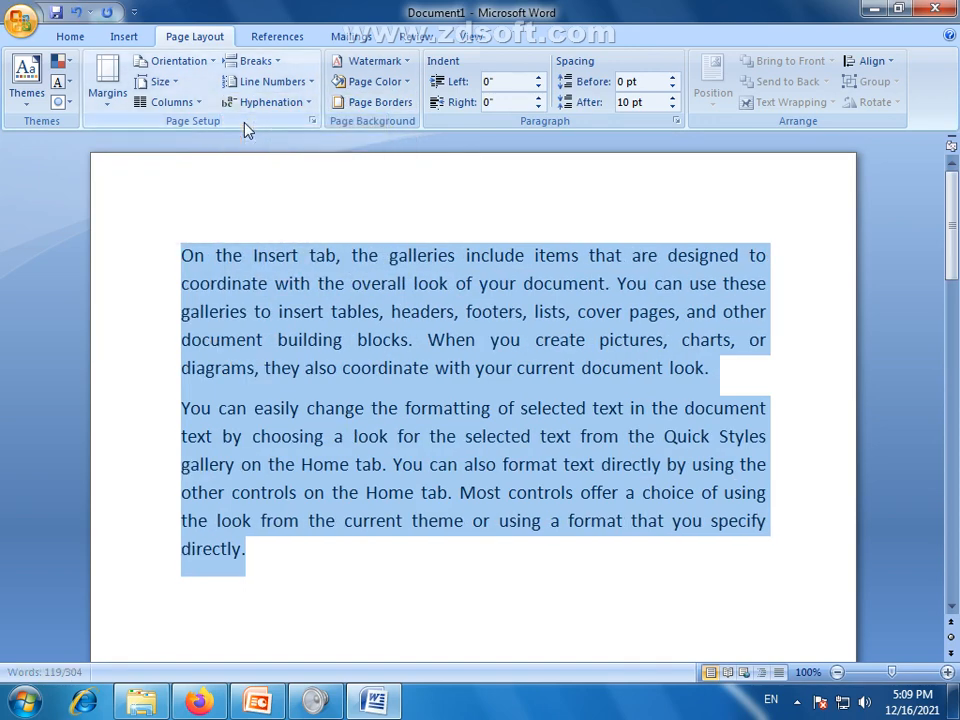
click(268, 587)
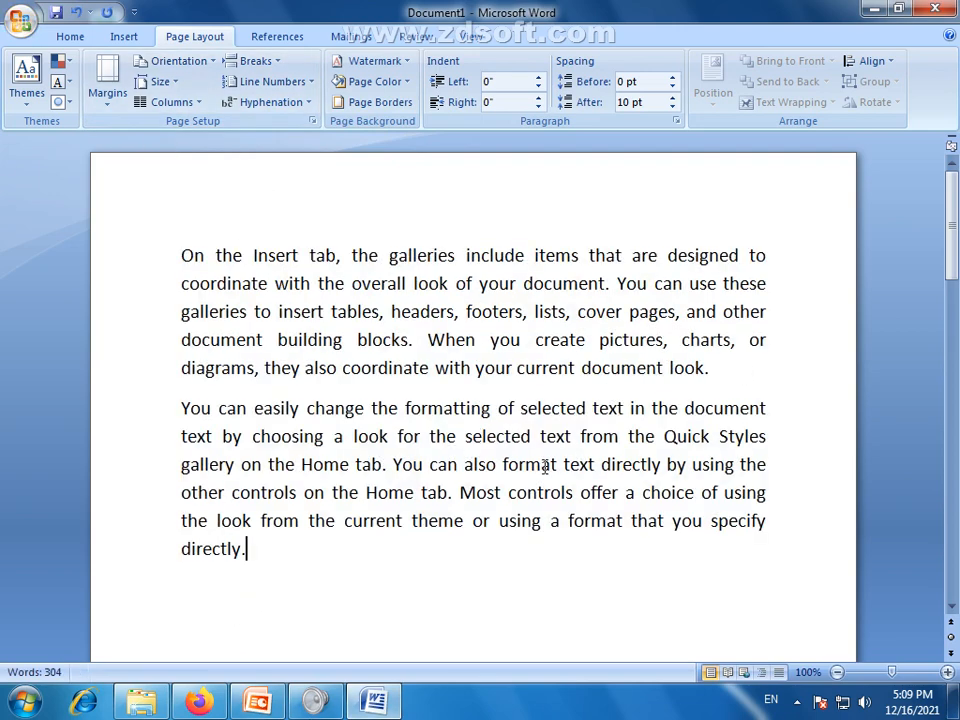
Switch to Firefox to look through the Prime Computer College channel's uploaded videos, glance at the PowerPoint presentation, and return to the Word document.
click(199, 702)
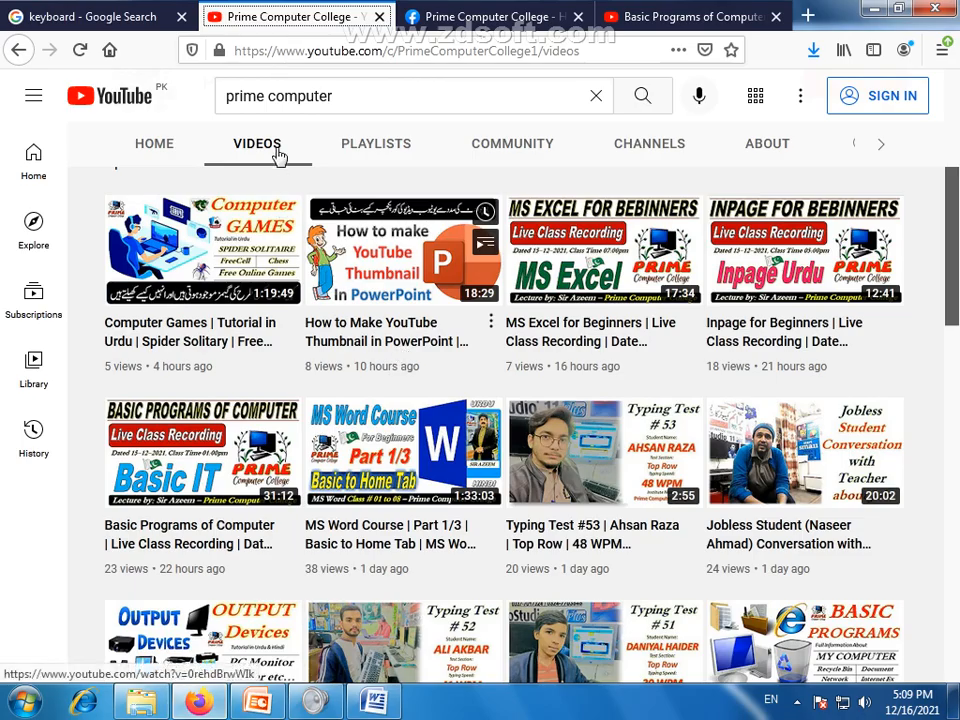
scroll(646, 510, down, 10)
scroll(645, 513, down, 3)
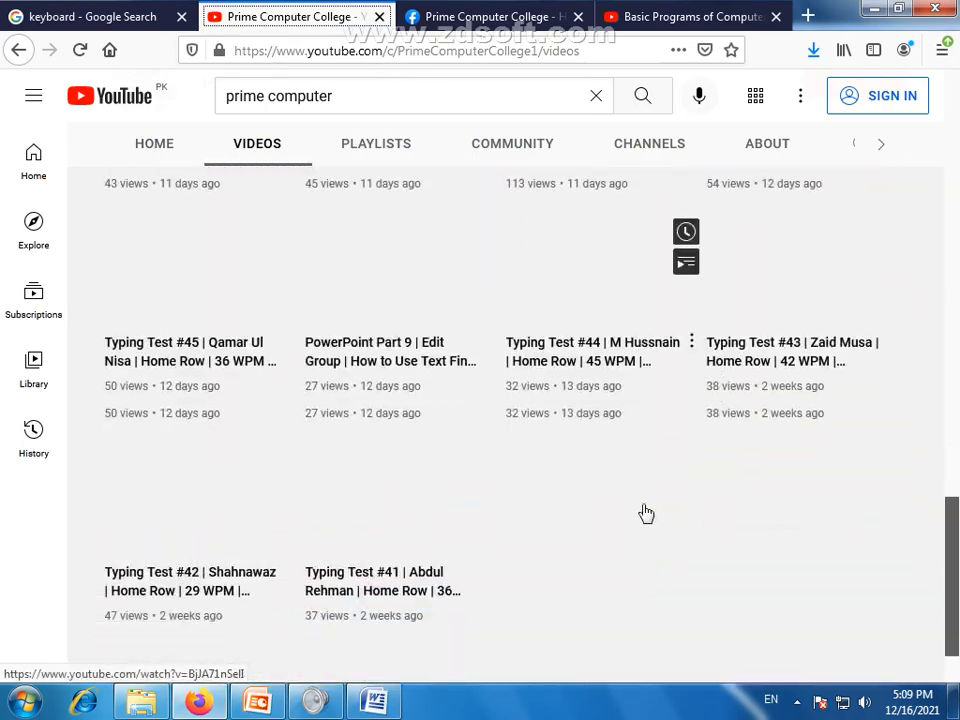
scroll(645, 513, up, 12)
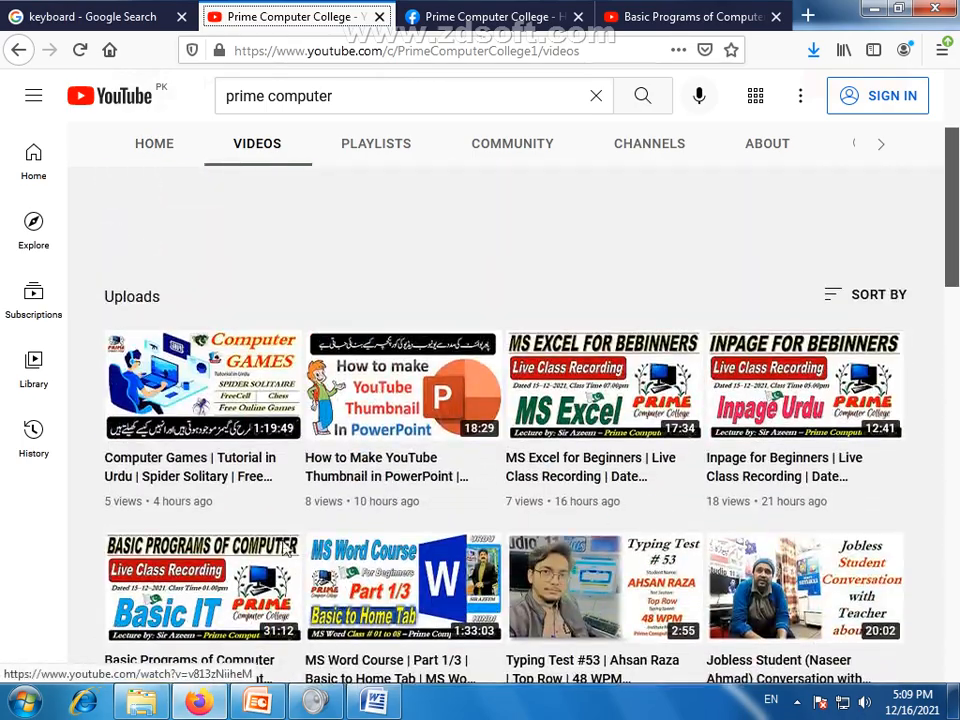
click(256, 704)
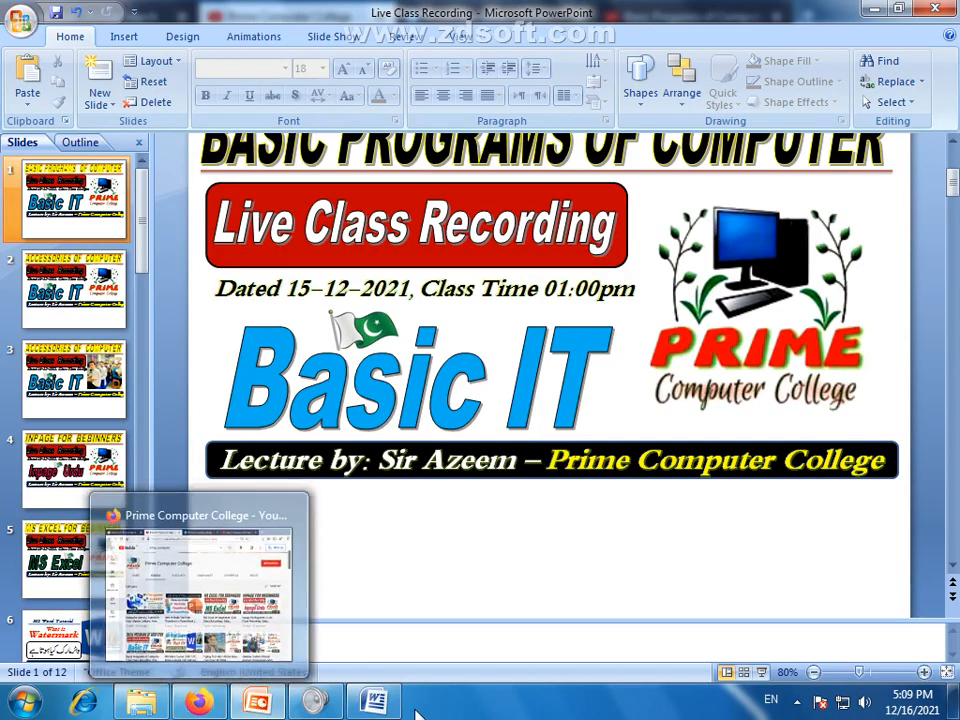
click(374, 703)
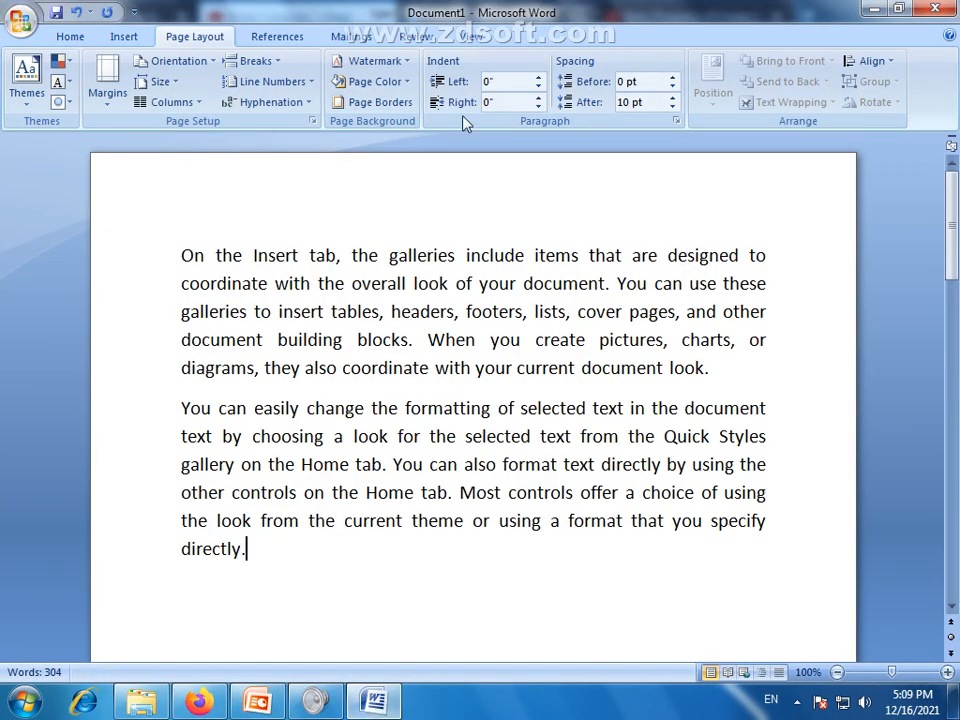